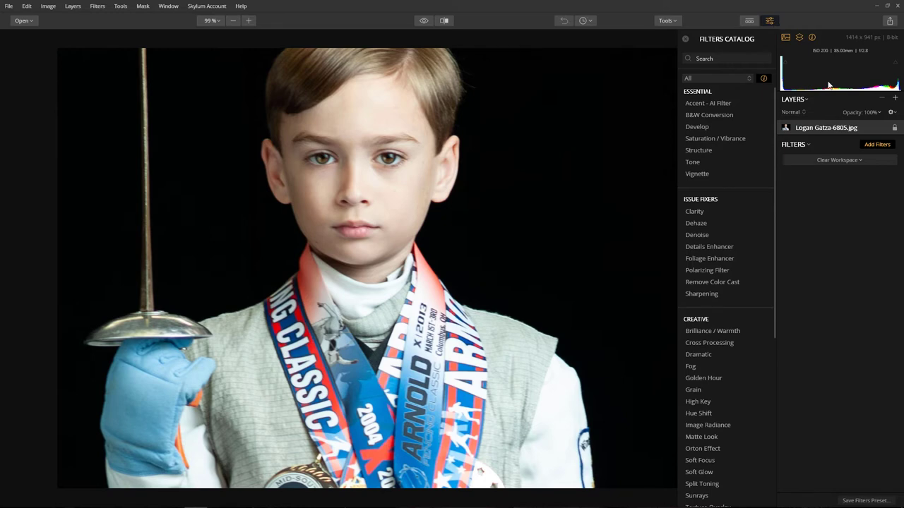
- Add a Develop filter to the portrait's base layer
click(877, 146)
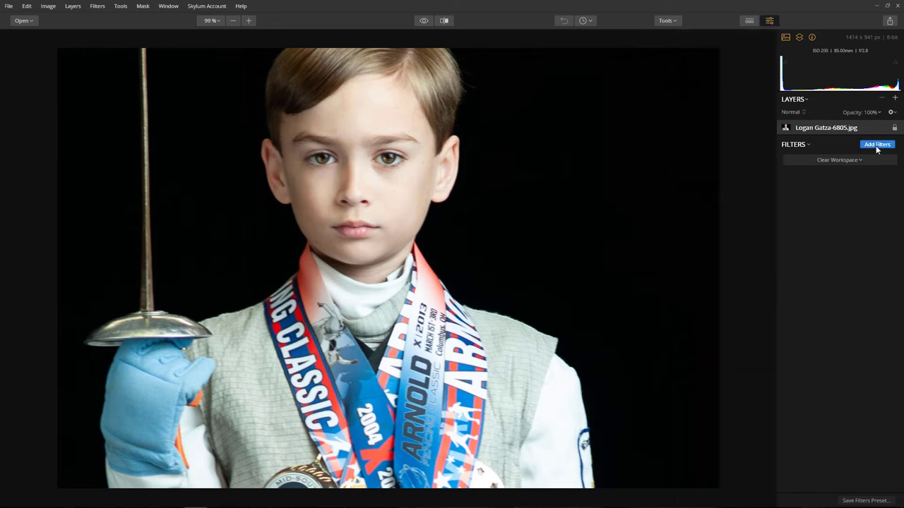
click(877, 147)
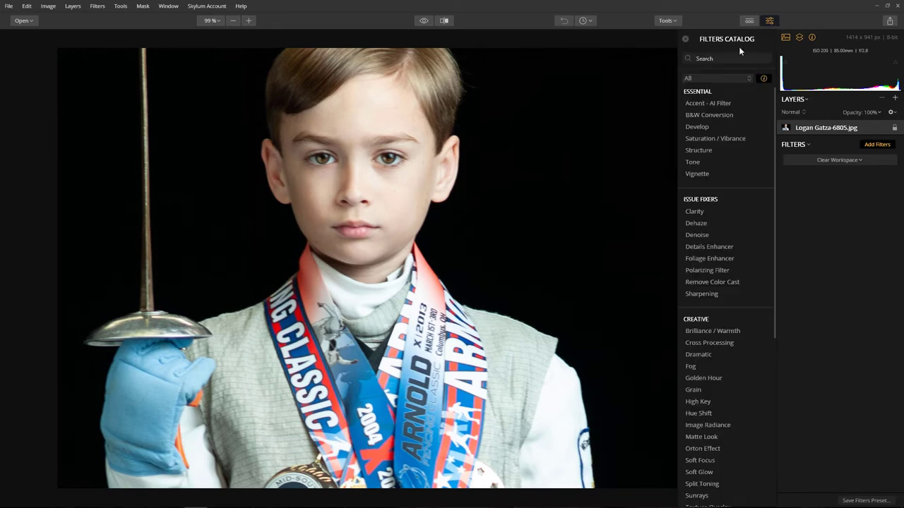
mouse_move(713, 437)
scroll(713, 437, down, 1)
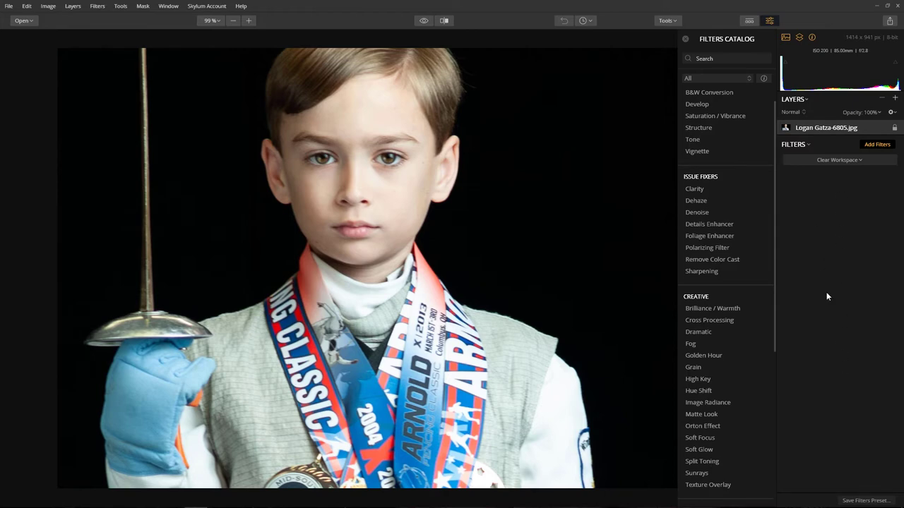
click(699, 104)
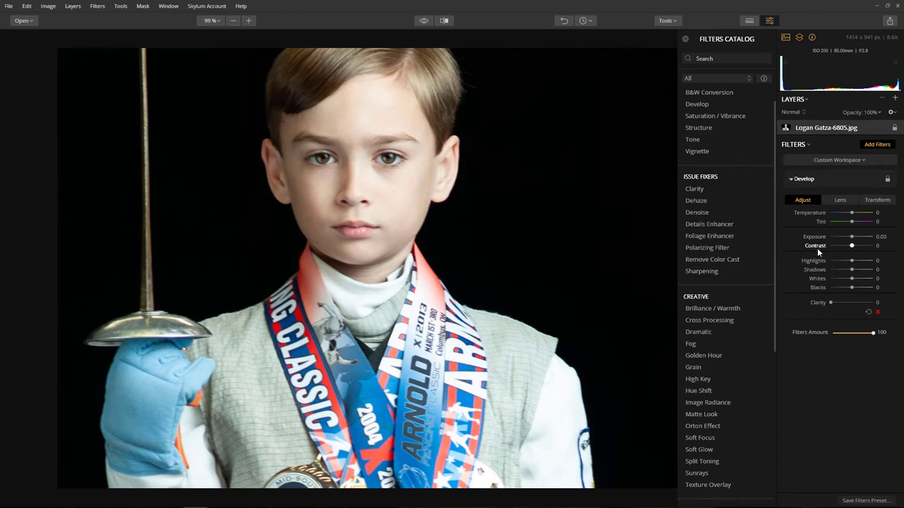
- Set the Develop filter's Highlights to -22, Shadows 69, Whites -33, Blacks -29 and Clarity 12, and compare with the original photo
drag(852, 262, 847, 264)
mouse_move(851, 270)
mouse_down()
mouse_move(868, 280)
mouse_move(847, 283)
mouse_up()
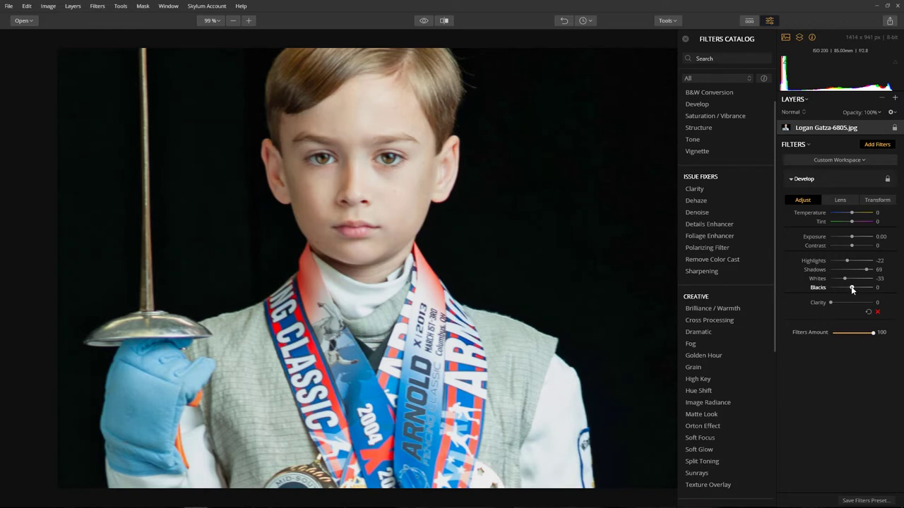
drag(860, 292, 844, 298)
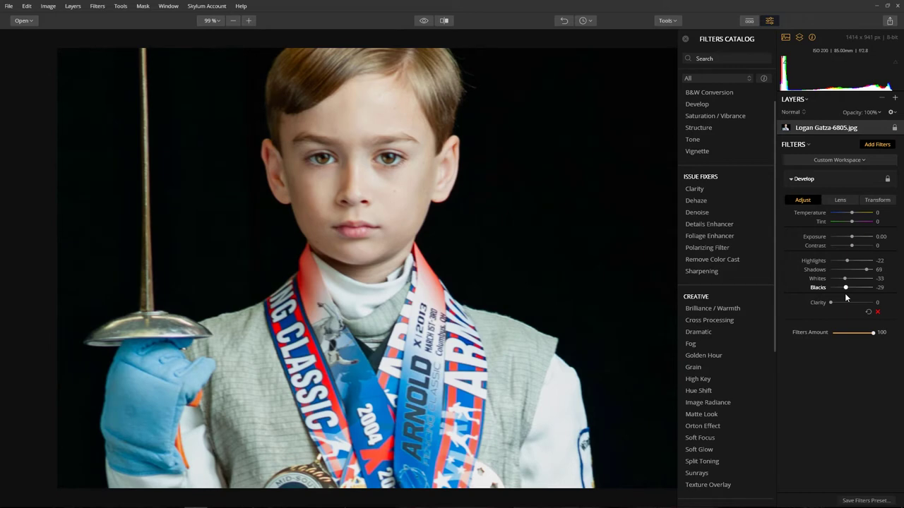
drag(832, 305, 837, 307)
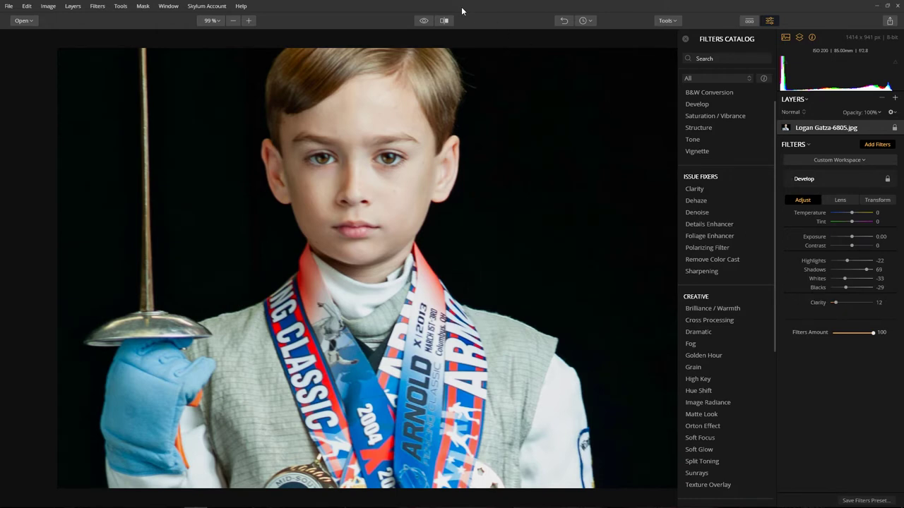
click(426, 20)
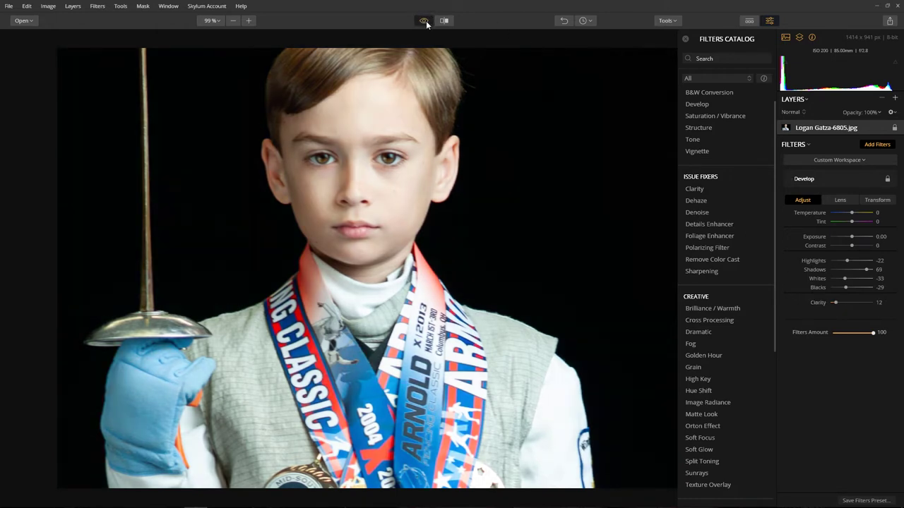
click(426, 20)
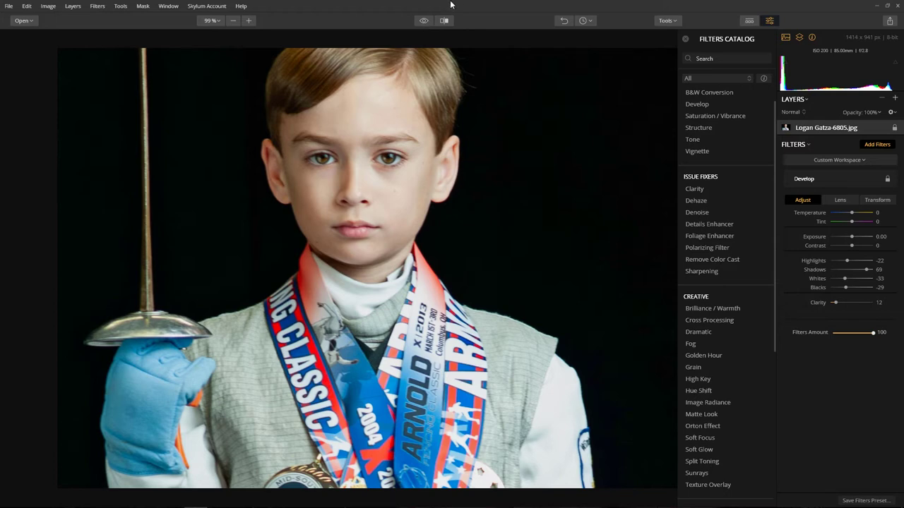
- Add a new adjustment layer above the portrait's base layer and keep it selected
scroll(338, 149, up, 5)
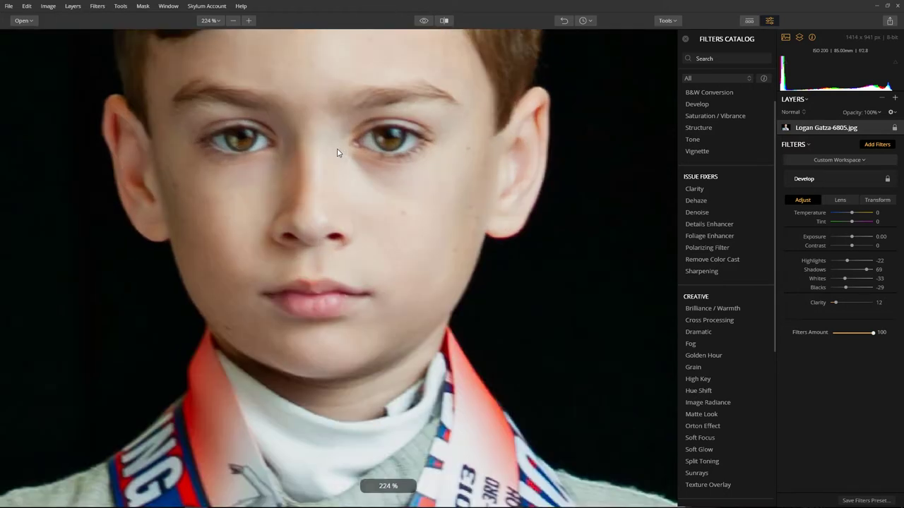
drag(267, 161, 357, 238)
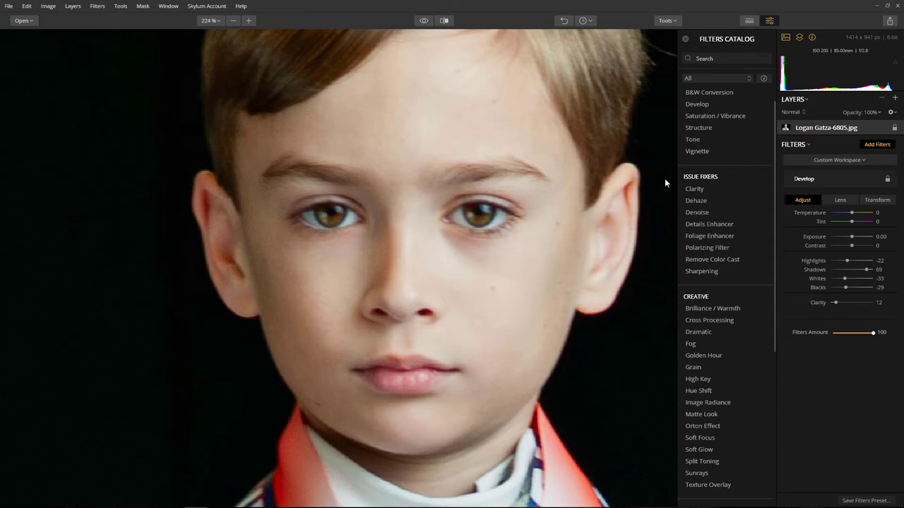
click(895, 98)
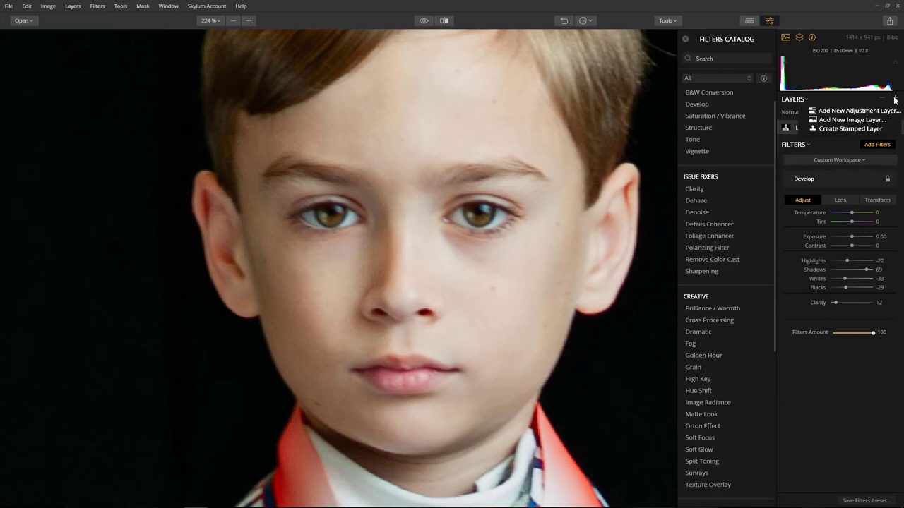
click(888, 110)
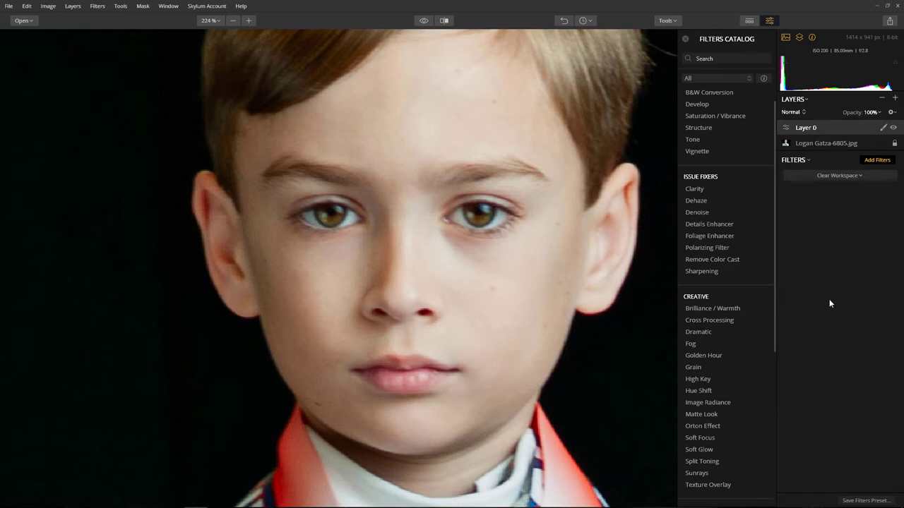
click(835, 143)
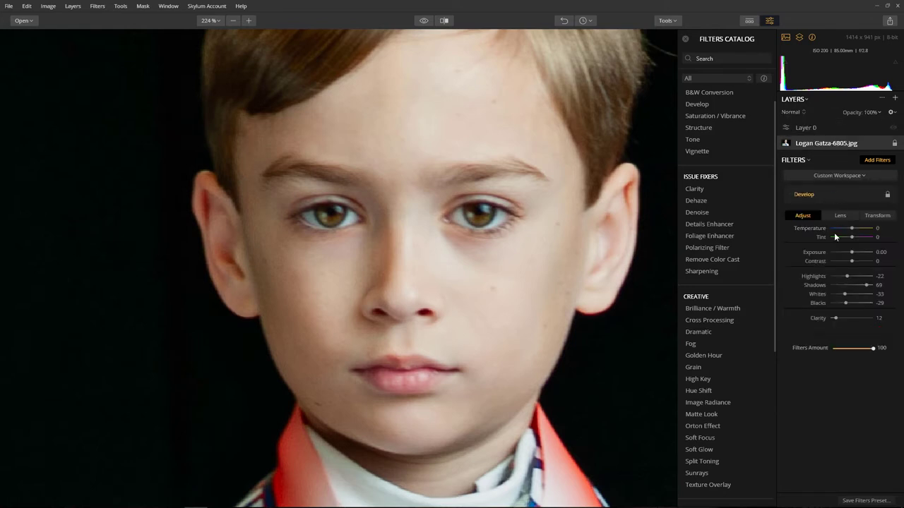
click(833, 130)
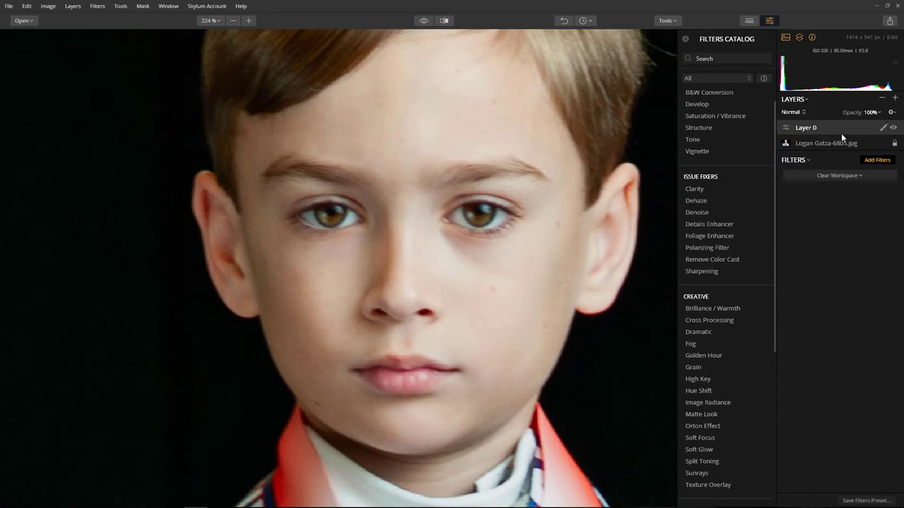
- Add a Structure filter to the adjustment layer with Amount 62, Softness 8 and Boost 51
scroll(717, 90, up, 1)
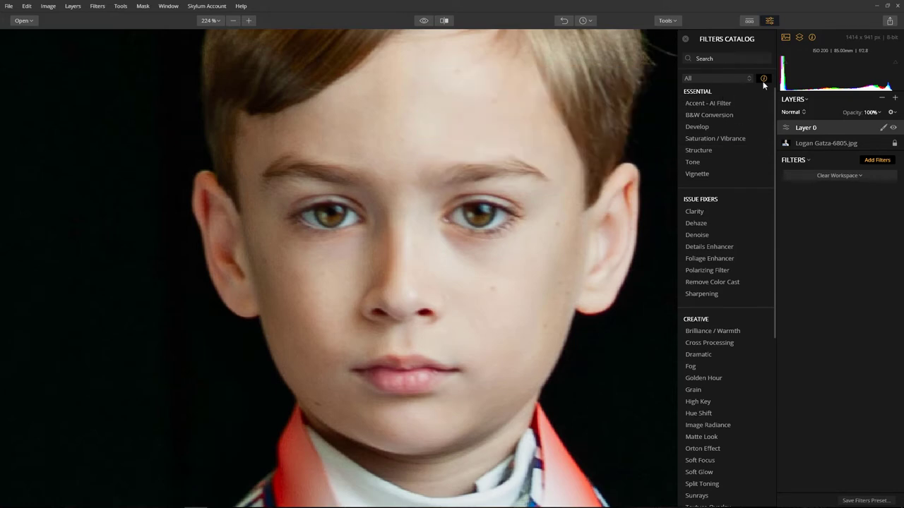
click(702, 149)
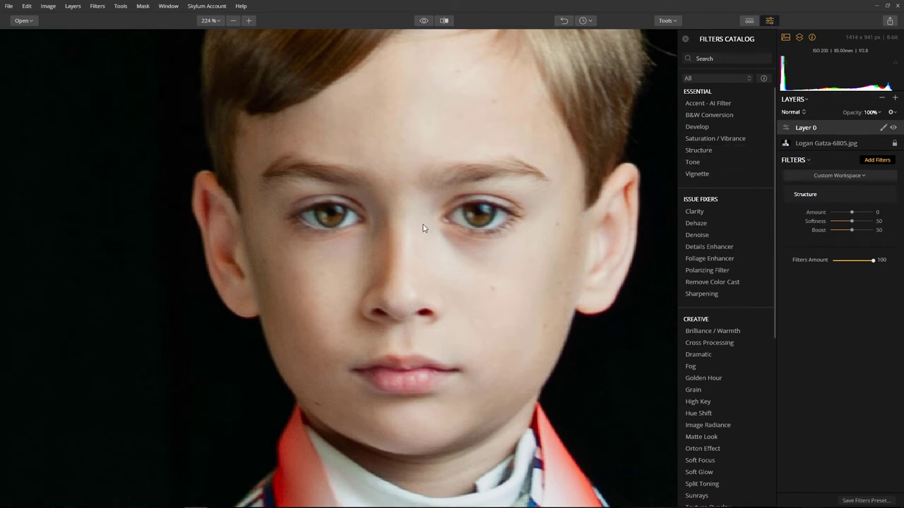
drag(853, 212, 876, 219)
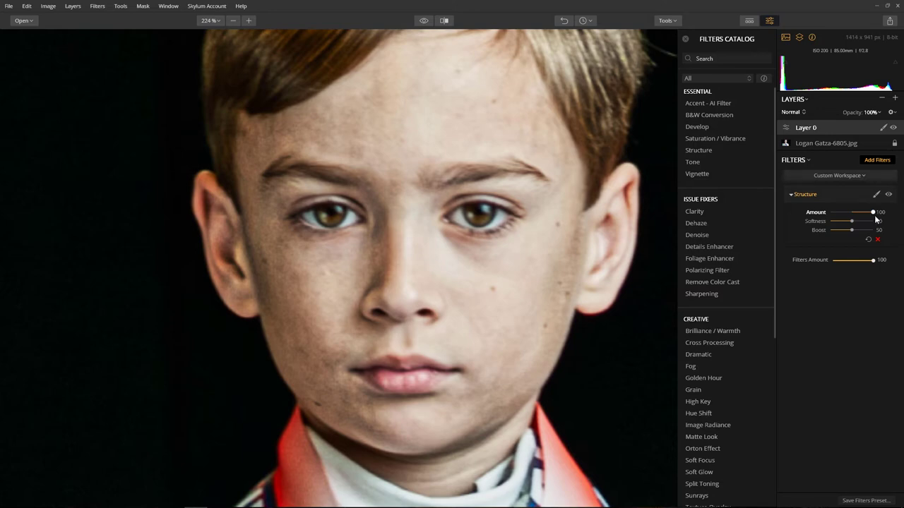
drag(876, 220, 865, 221)
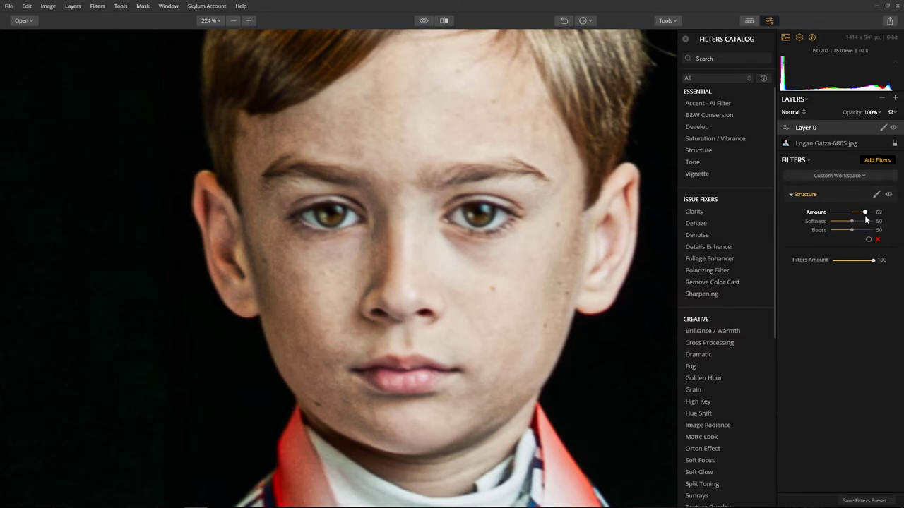
drag(852, 221, 842, 221)
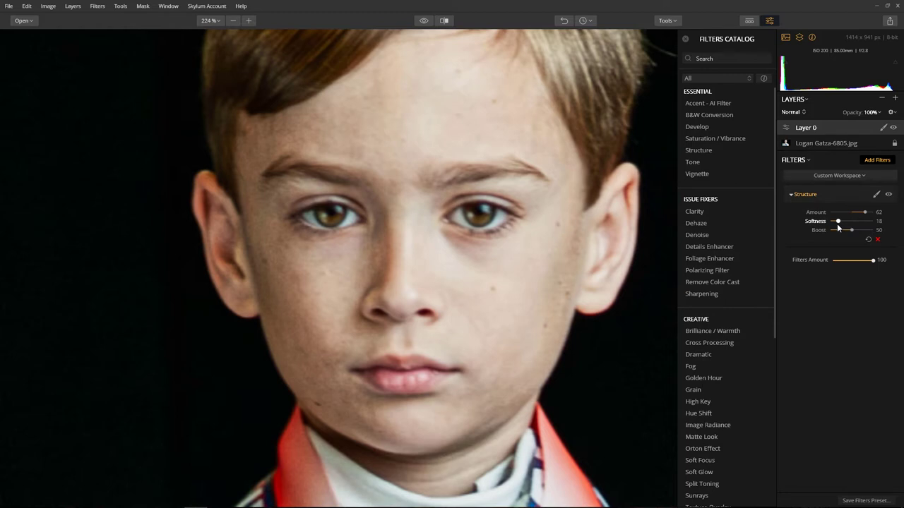
drag(851, 222, 834, 236)
drag(856, 230, 852, 232)
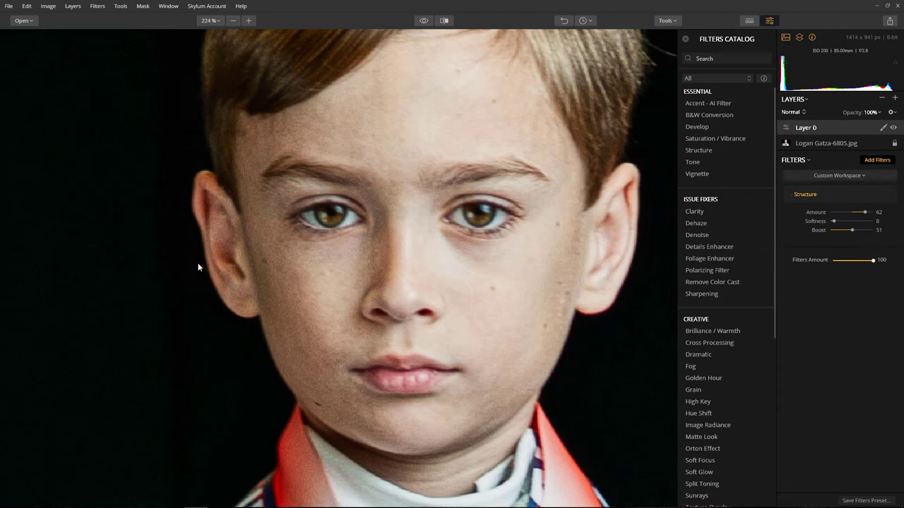
- Brush a paint mask for the Structure filter over both of the boy's eyes, using a size 70 brush at 100% opacity
mouse_move(874, 199)
click(875, 199)
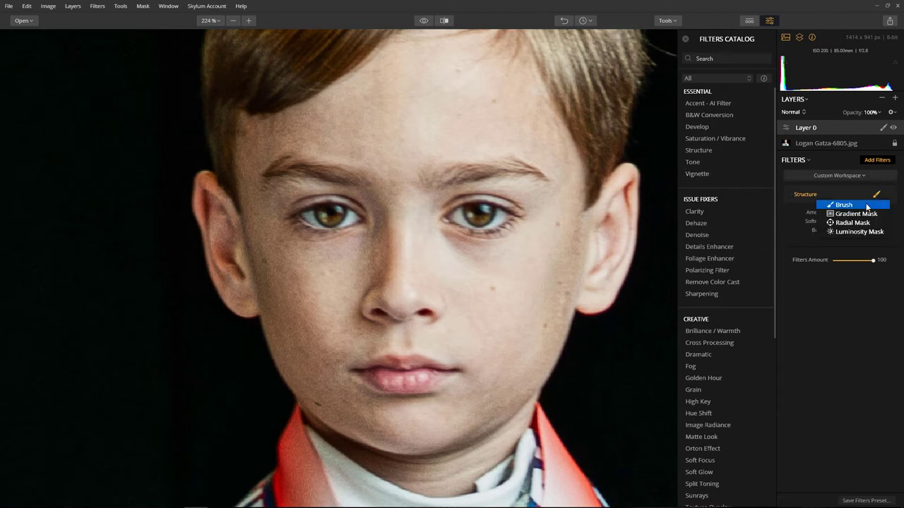
click(869, 206)
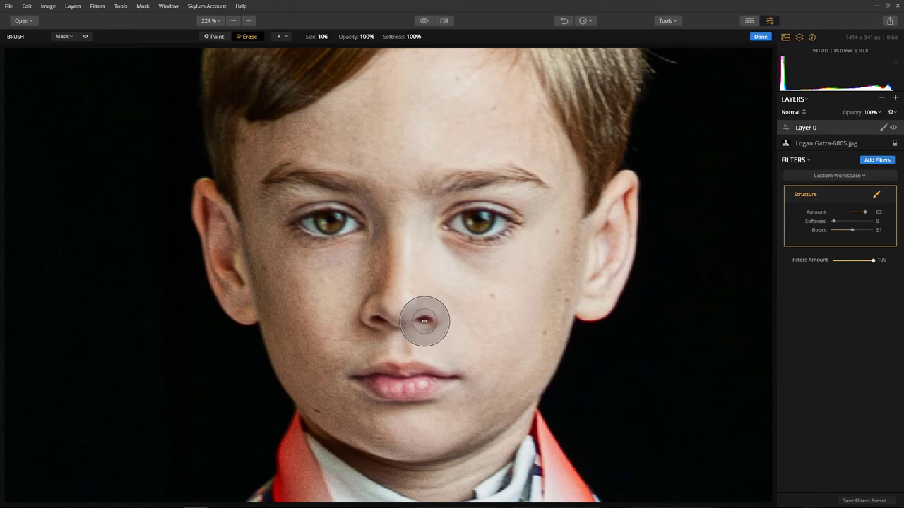
click(215, 37)
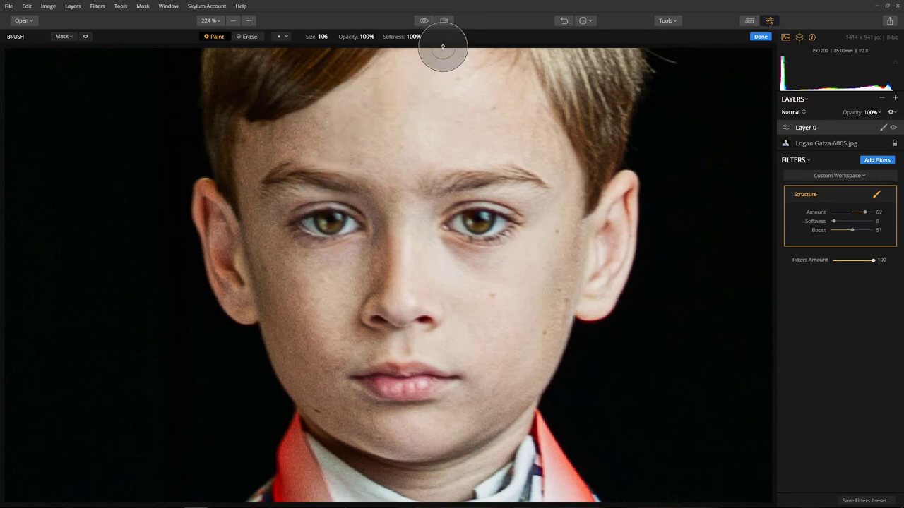
key(bracketleft)
key(bracketleft)
key(bracketleft)
key(bracketleft)
key(bracketleft)
key(bracketright)
key(bracketright)
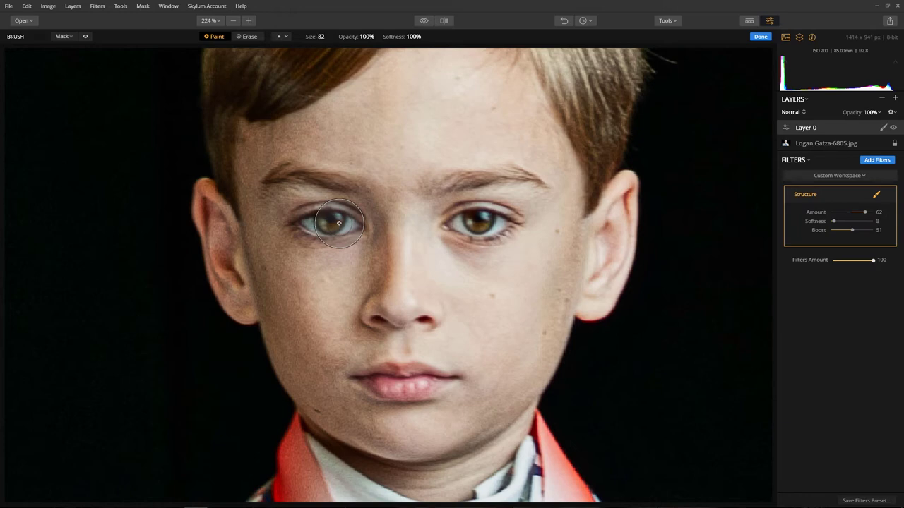
key(bracketleft)
mouse_move(338, 223)
mouse_down()
mouse_move(284, 208)
mouse_move(330, 218)
mouse_up()
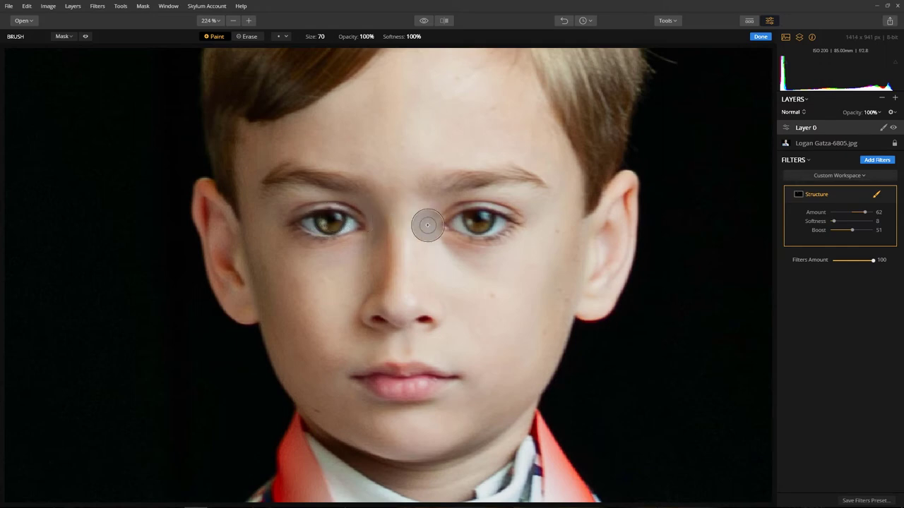
drag(475, 222, 489, 221)
mouse_move(497, 224)
mouse_down()
mouse_move(457, 225)
mouse_move(462, 215)
mouse_move(498, 223)
mouse_up()
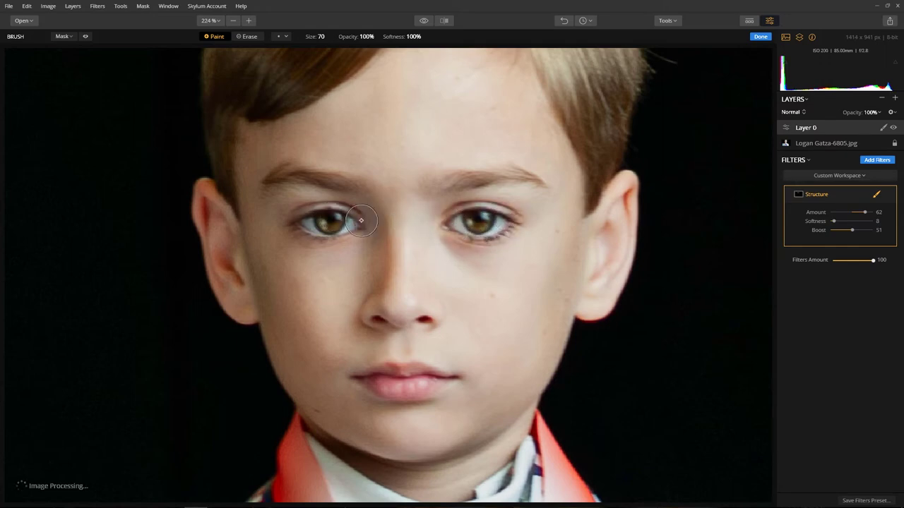
mouse_move(325, 226)
mouse_down()
mouse_move(304, 221)
mouse_move(343, 214)
mouse_move(326, 228)
mouse_move(350, 224)
mouse_up()
- Paint the Structure mask over both eyebrows, and over the nostrils and lips with the brush reduced to size 46
mouse_move(358, 191)
mouse_down()
mouse_move(319, 175)
mouse_move(268, 177)
mouse_up()
drag(458, 180, 545, 182)
key(bracketleft)
key(bracketleft)
key(bracketleft)
mouse_move(432, 327)
mouse_down()
mouse_move(431, 304)
mouse_move(384, 333)
mouse_move(416, 328)
mouse_up()
mouse_move(455, 383)
mouse_down()
mouse_move(371, 374)
mouse_move(440, 385)
mouse_move(411, 375)
mouse_move(424, 376)
mouse_move(385, 377)
mouse_move(430, 379)
mouse_move(392, 382)
mouse_up()
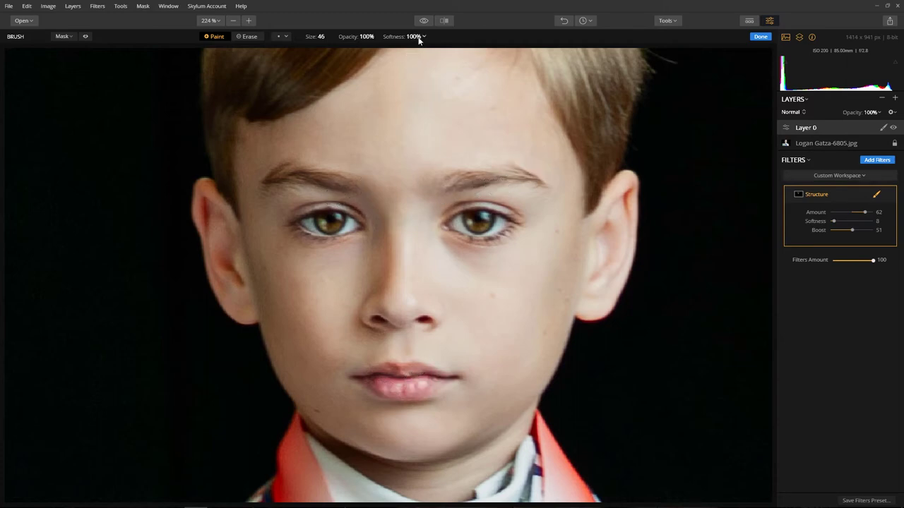
- Show the mask overlay and partly erase the Structure mask on the eyebrows and lips with a size 82 eraser at 75% opacity
click(371, 39)
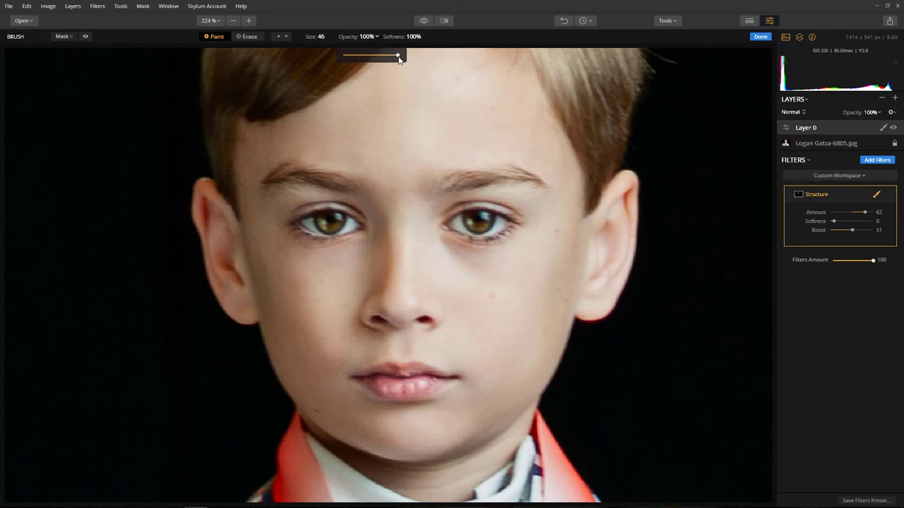
drag(401, 56, 385, 60)
click(249, 37)
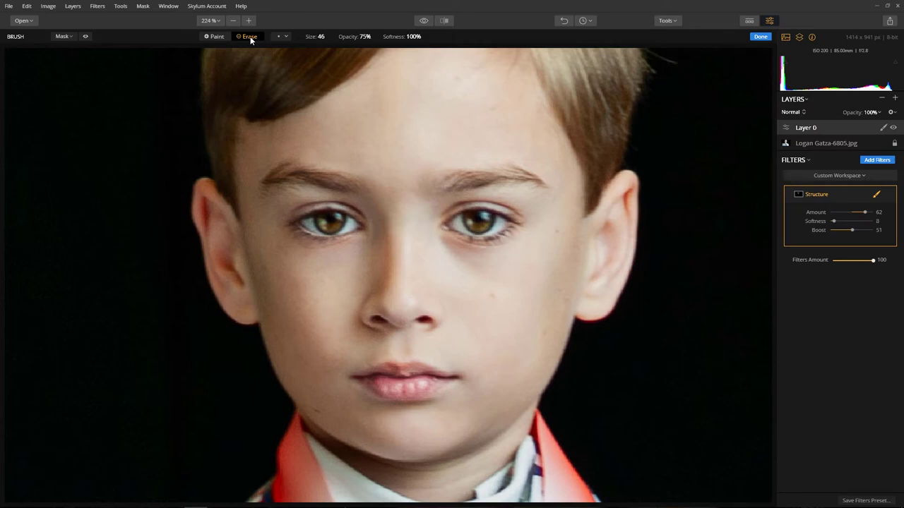
click(85, 37)
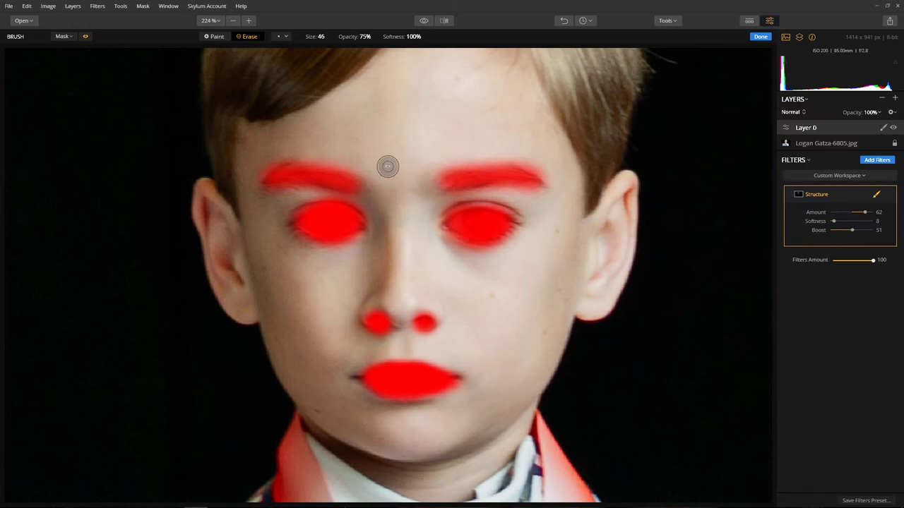
key(bracketright)
key(bracketright)
key(bracketright)
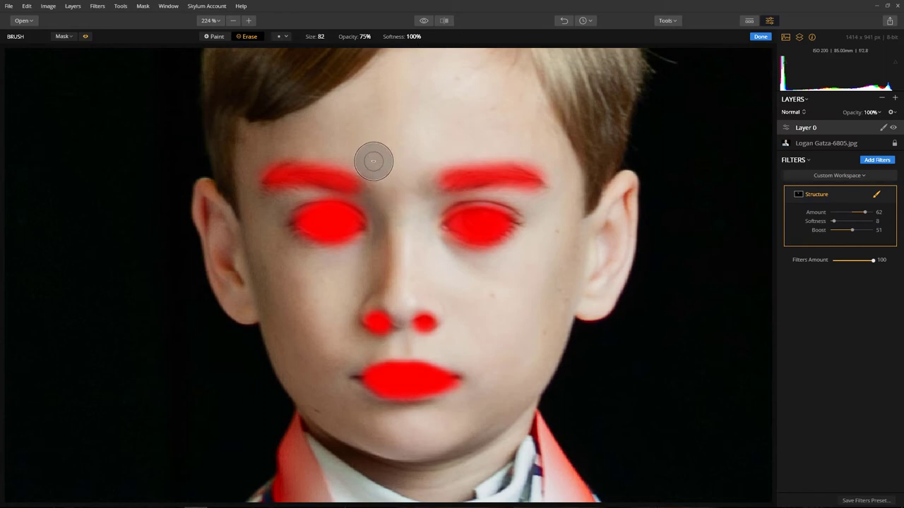
mouse_move(369, 187)
mouse_down()
mouse_move(232, 185)
mouse_move(241, 171)
mouse_move(360, 158)
mouse_up()
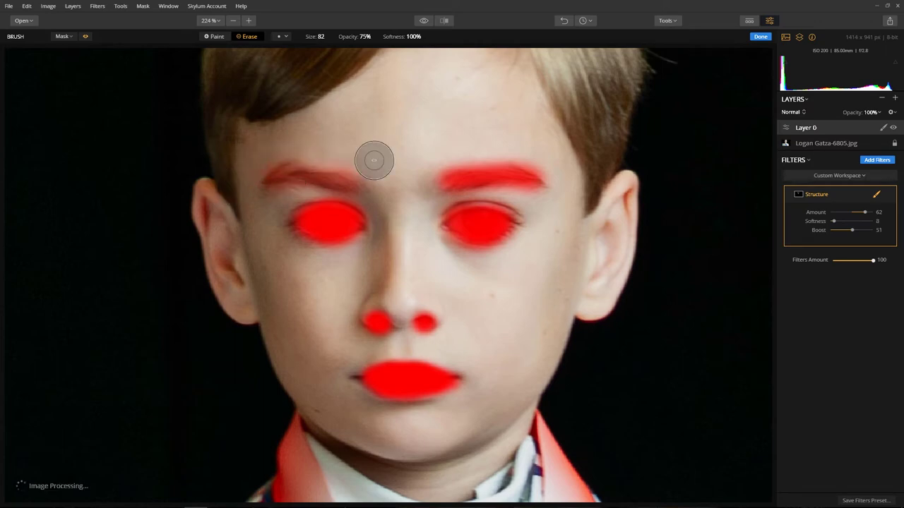
drag(445, 180, 558, 172)
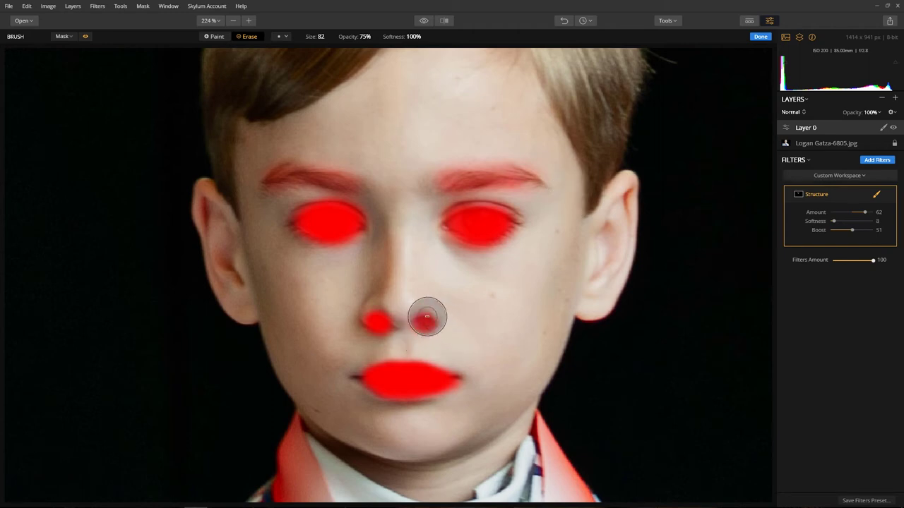
mouse_move(459, 375)
mouse_down()
mouse_move(321, 381)
mouse_move(389, 395)
mouse_move(459, 379)
mouse_up()
key(bracketleft)
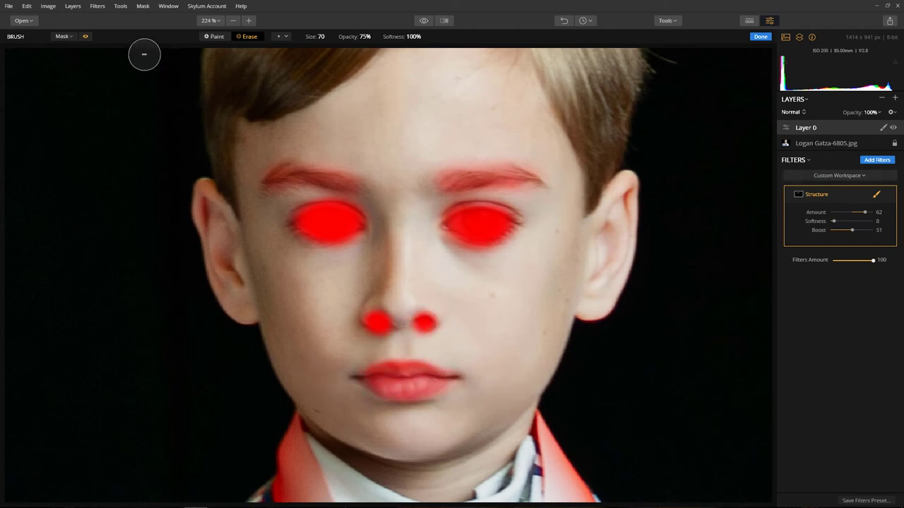
- Hide the mask overlay and compare the portrait before and after the edits and with the Structure filter switched off and on
click(85, 36)
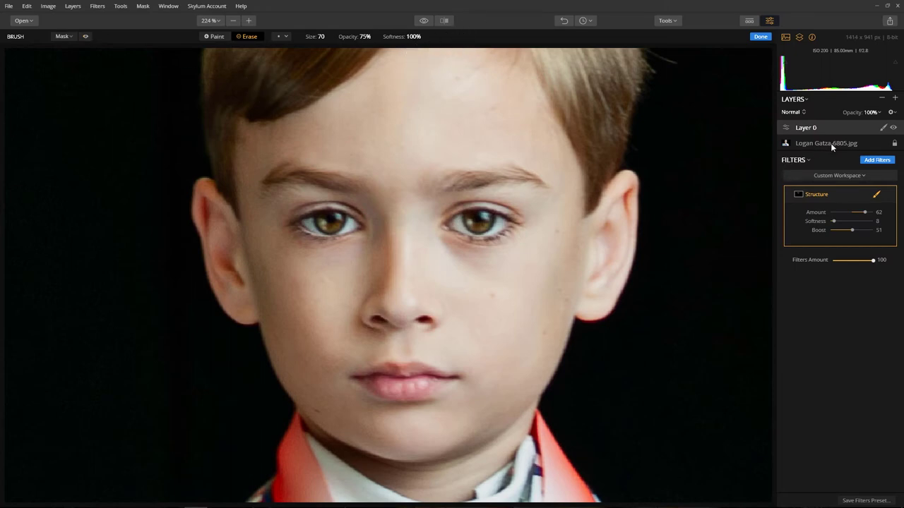
click(424, 21)
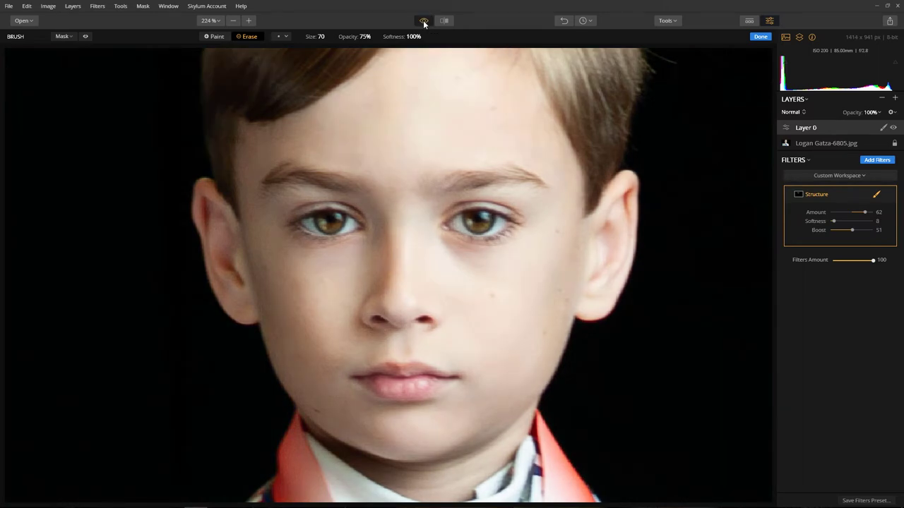
click(424, 22)
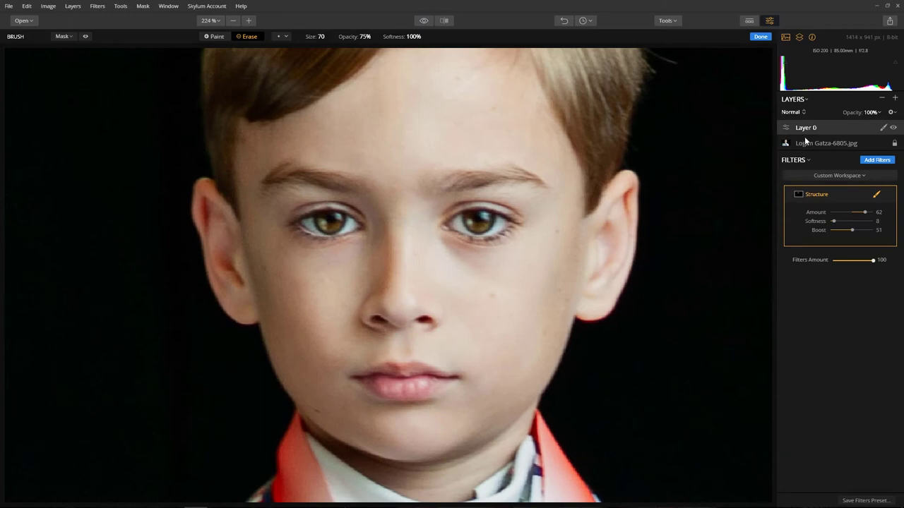
mouse_move(888, 196)
click(889, 196)
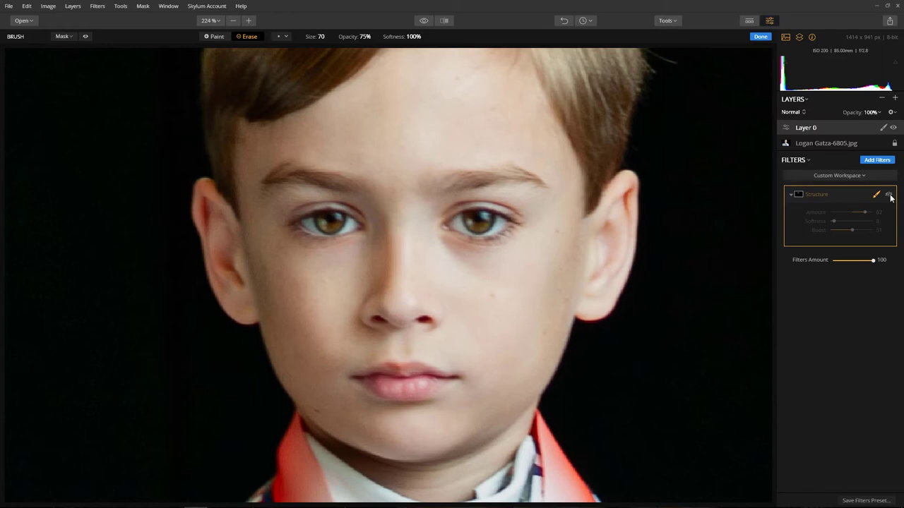
click(889, 196)
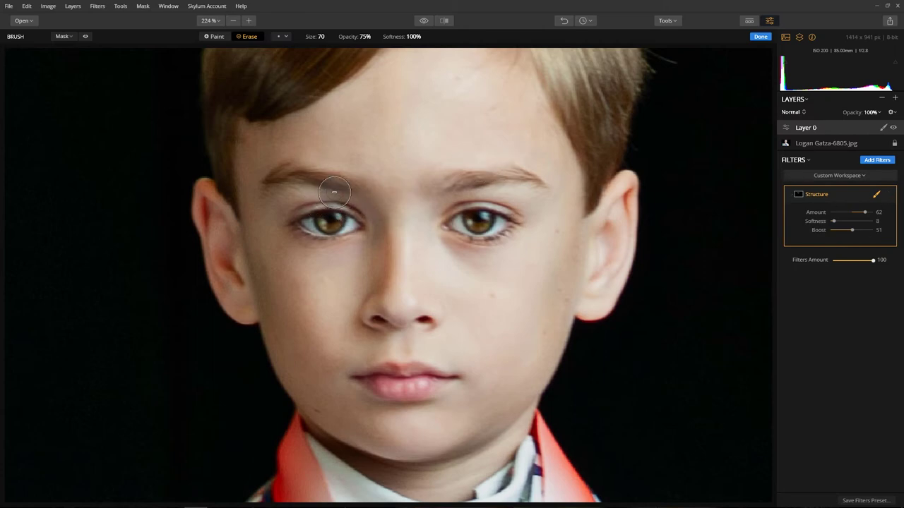
- Erase the Structure mask along the upper eyelids of both eyes with a size 34 eraser and finish the mask
key(bracketleft)
key(bracketleft)
key(bracketleft)
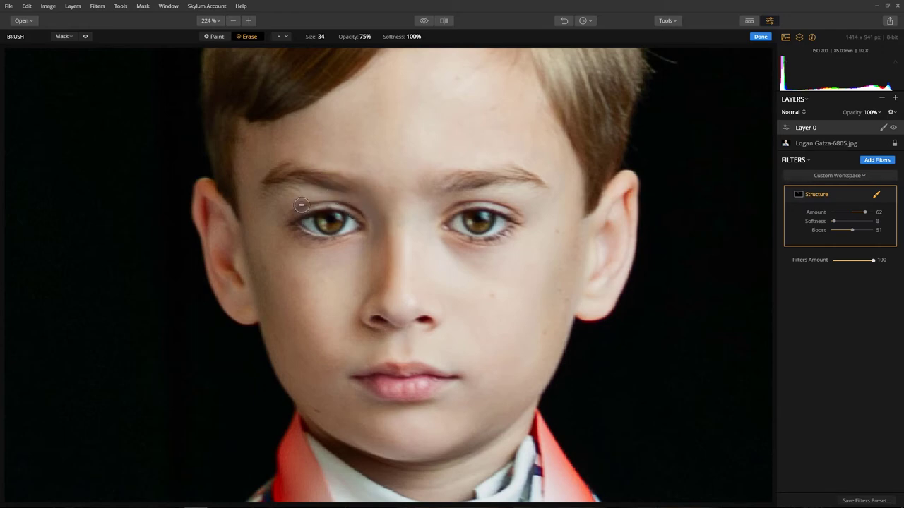
mouse_move(300, 205)
mouse_down()
mouse_move(361, 206)
mouse_move(322, 207)
mouse_move(354, 207)
mouse_up()
mouse_move(438, 204)
mouse_down()
mouse_move(512, 206)
mouse_move(462, 205)
mouse_up()
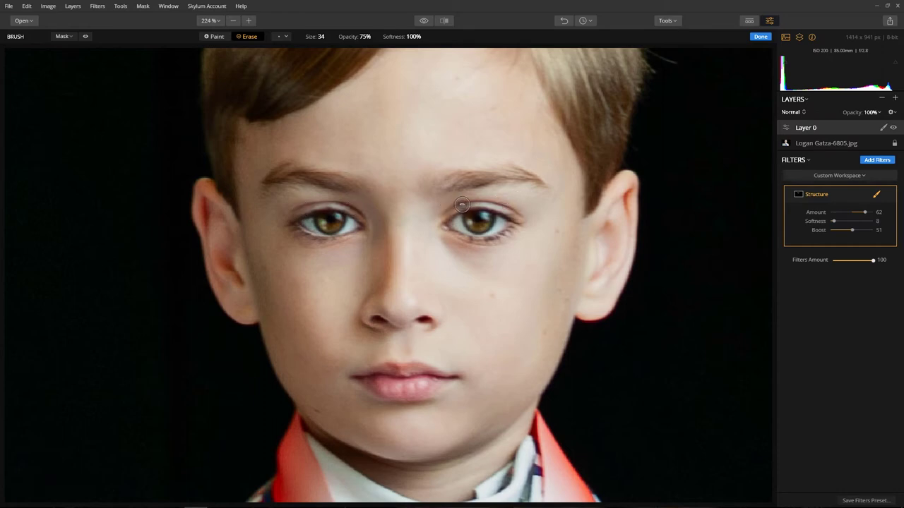
click(759, 37)
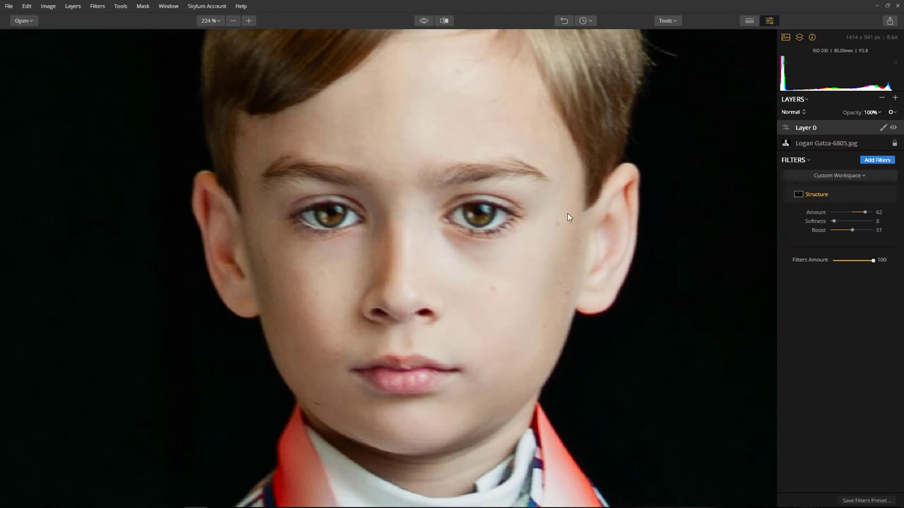
key(ctrl+0)
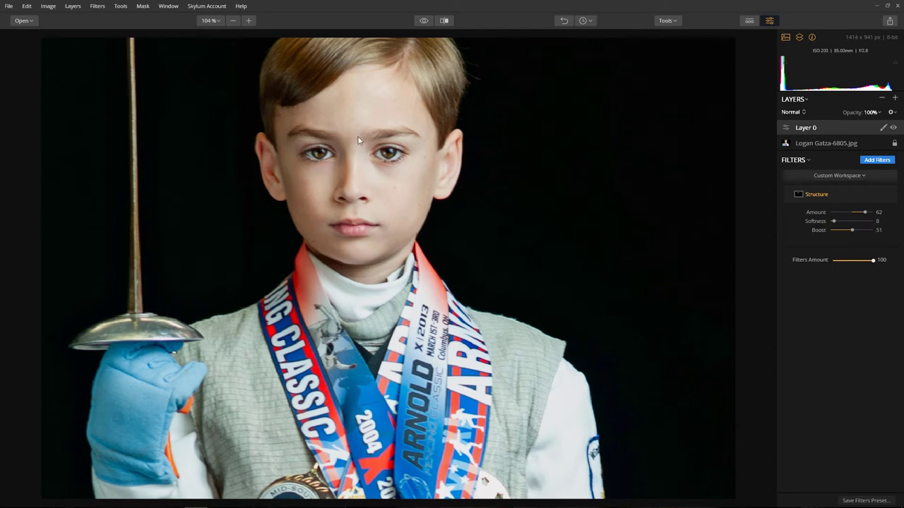
- Add a Brightness / Contrast filter to the adjustment layer with Brightness 56 and Contrast -27
scroll(311, 121, up, 5)
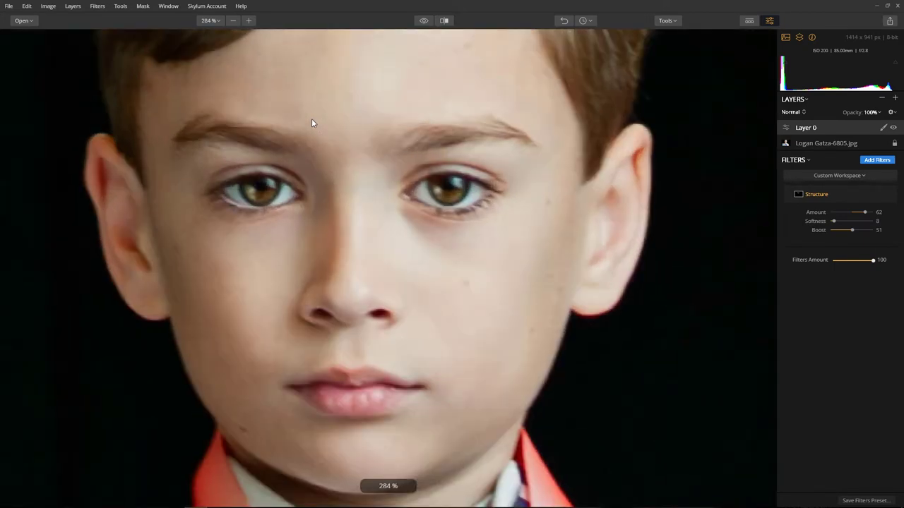
click(882, 162)
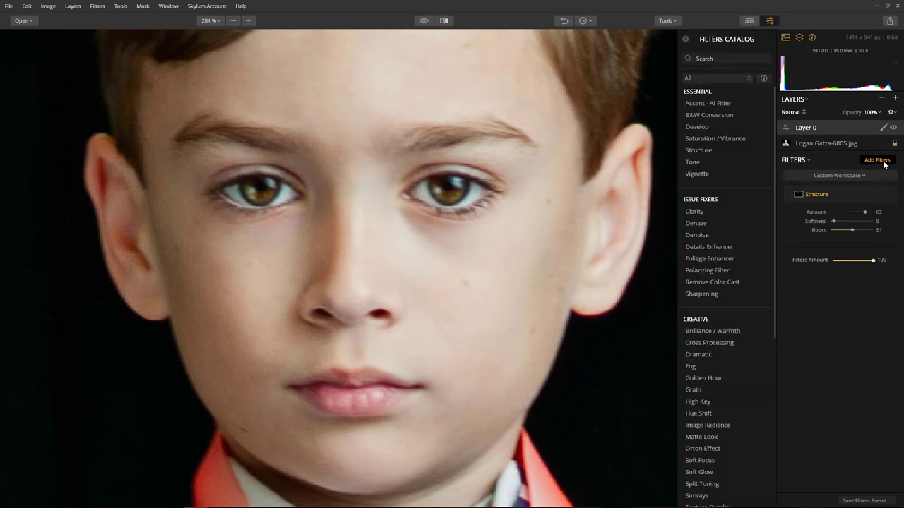
scroll(734, 374, down, 8)
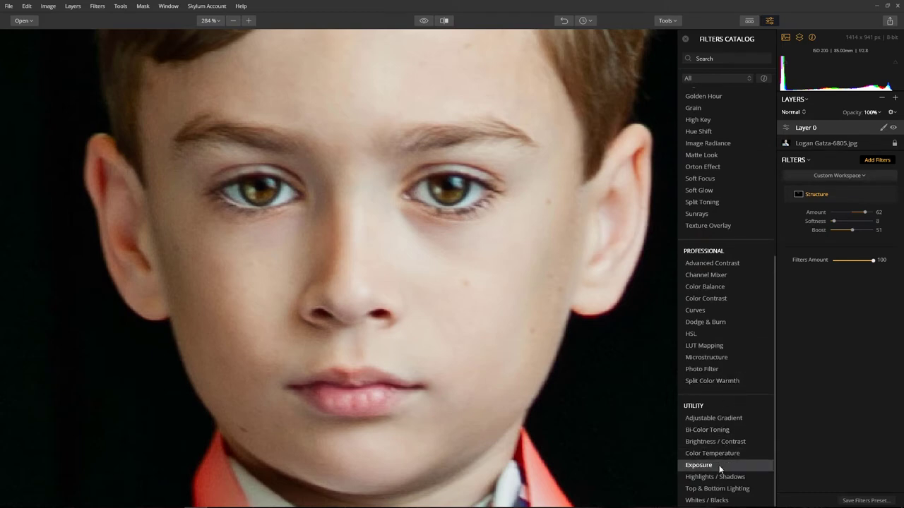
click(715, 442)
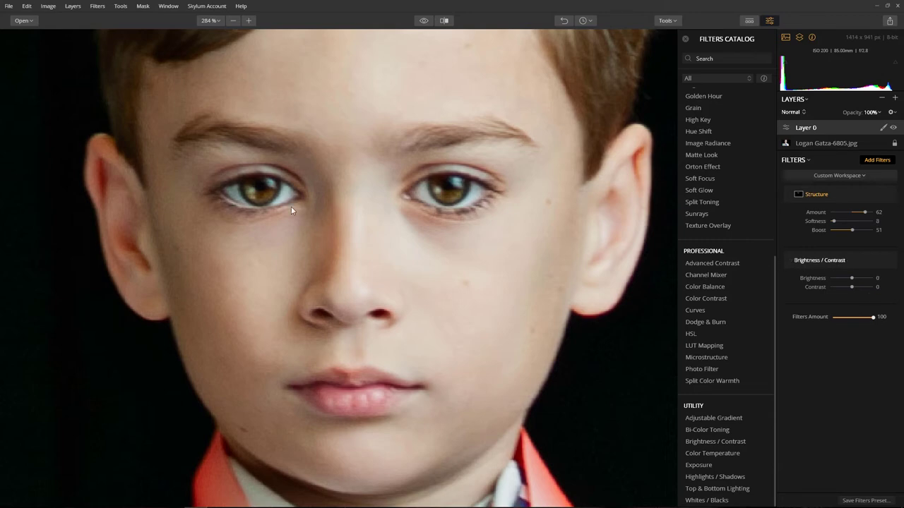
mouse_move(851, 278)
mouse_down()
mouse_move(865, 284)
mouse_move(845, 289)
mouse_up()
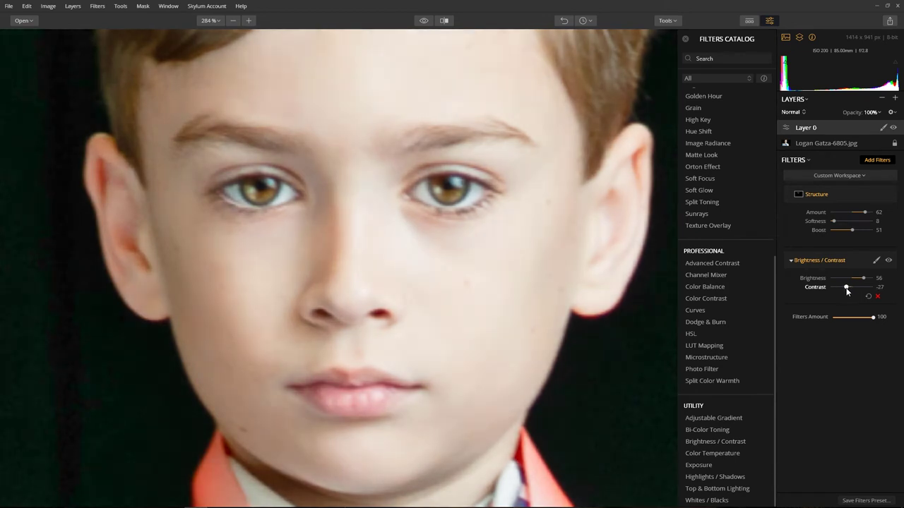
- Brush a Brightness / Contrast mask over both irises at 75% opacity, using size 58 for the second eye, and check its overlay
click(876, 260)
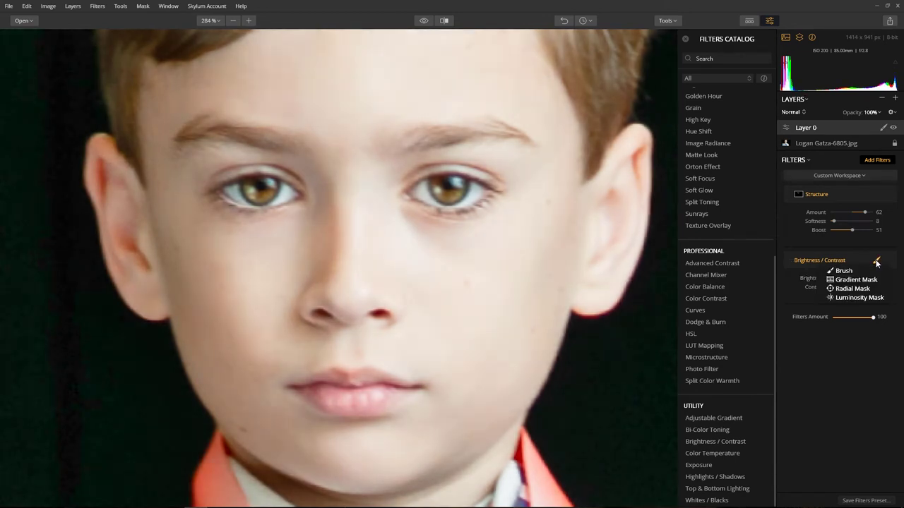
click(854, 273)
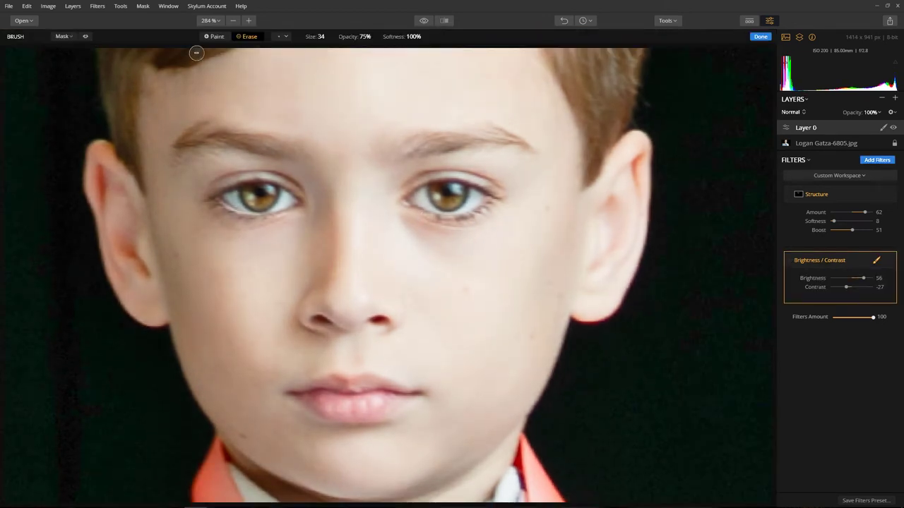
click(216, 37)
mouse_move(259, 193)
mouse_down()
mouse_move(276, 195)
mouse_move(261, 195)
mouse_up()
key(bracketright)
key(bracketright)
mouse_move(434, 189)
mouse_down()
mouse_move(459, 201)
mouse_move(441, 188)
mouse_move(452, 198)
mouse_move(455, 191)
mouse_up()
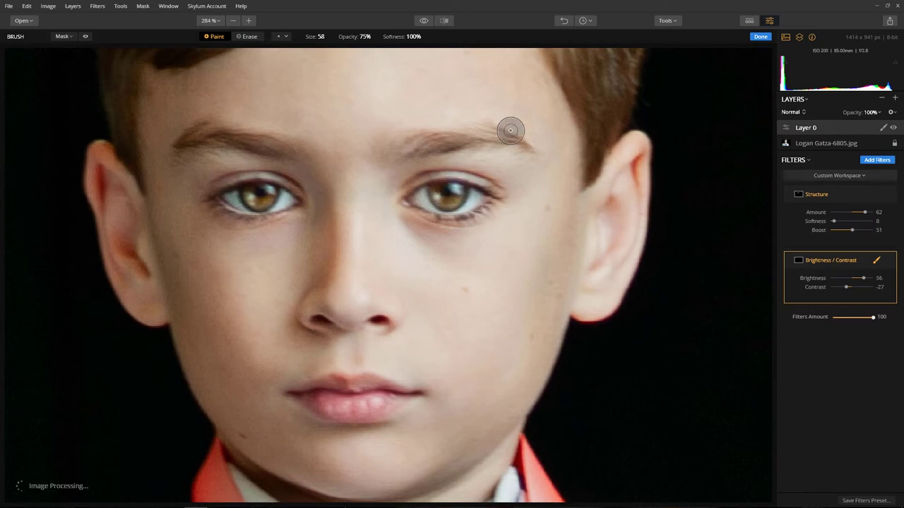
click(86, 37)
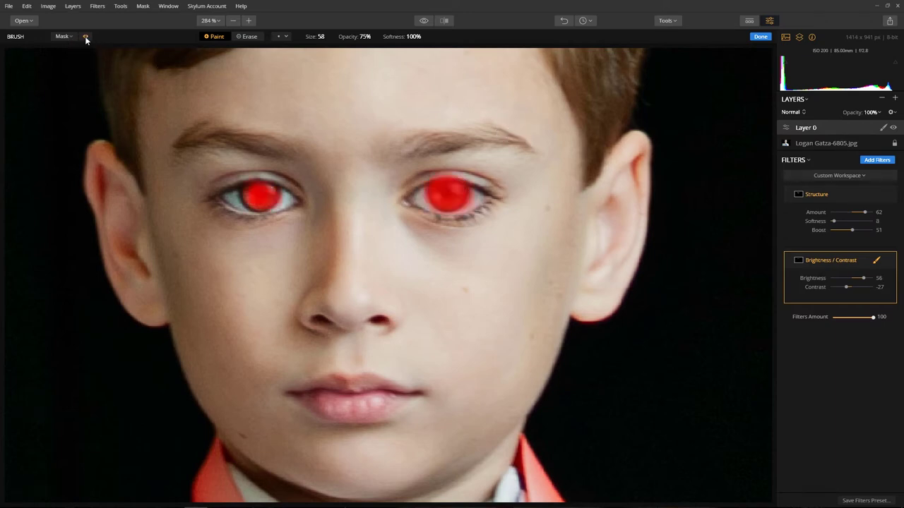
click(85, 37)
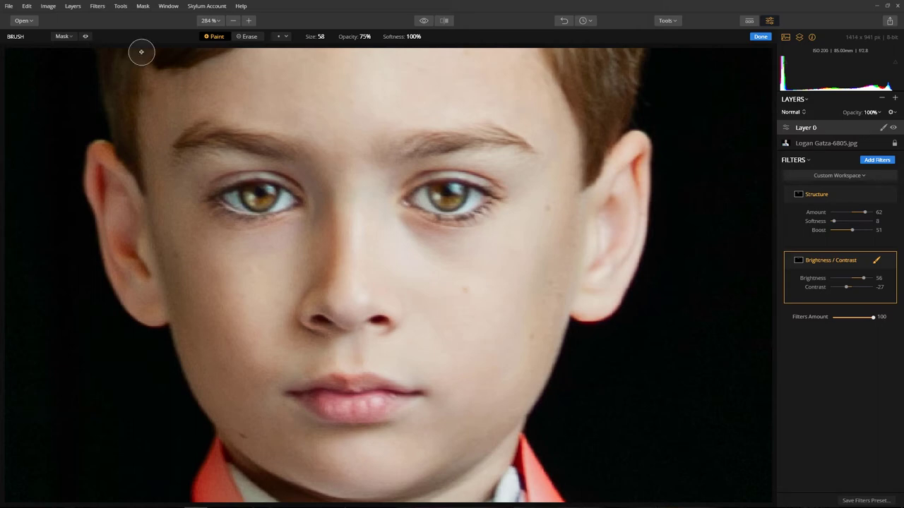
click(760, 36)
key(ctrl+0)
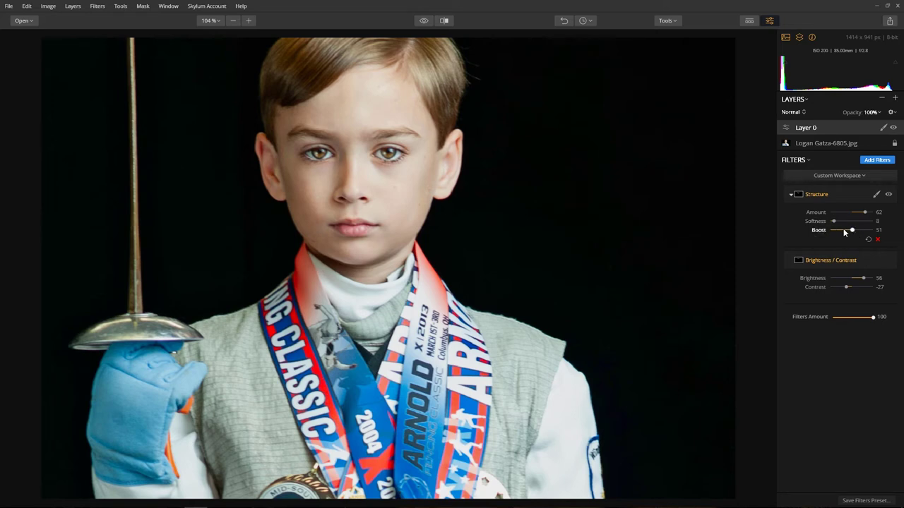
- Set the opacity of Layer 0 to 63% and check the effect on the face up close
mouse_move(885, 127)
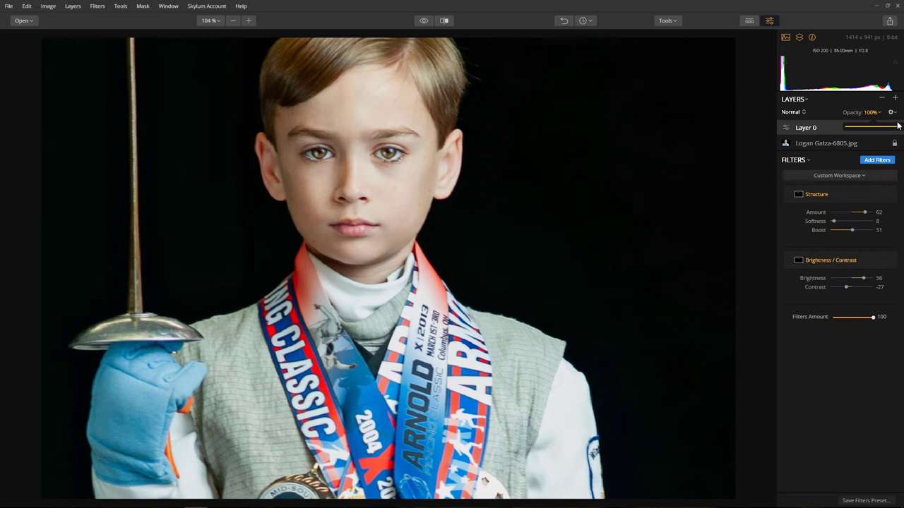
drag(900, 128, 838, 127)
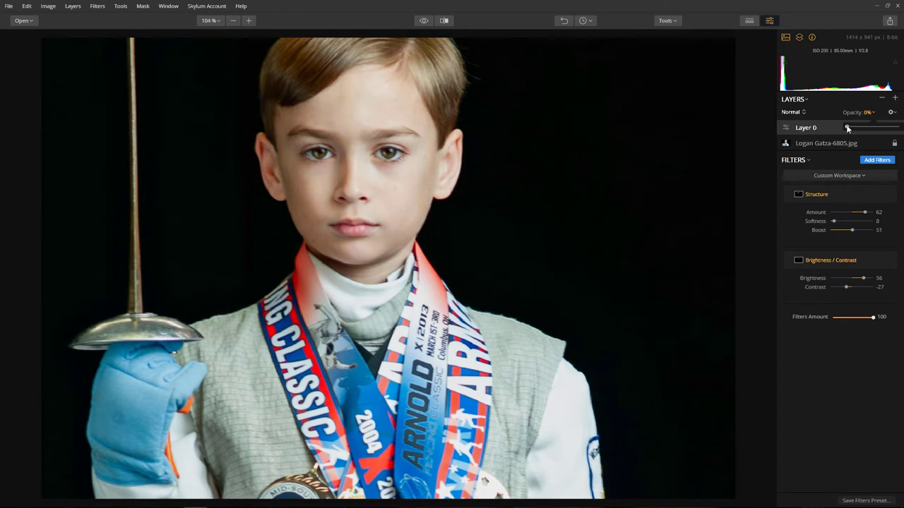
drag(847, 128, 883, 135)
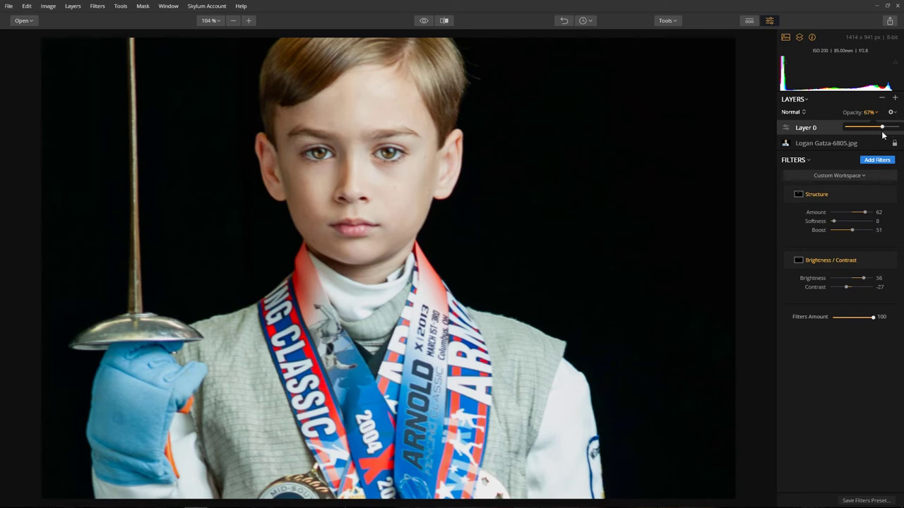
drag(882, 135, 880, 130)
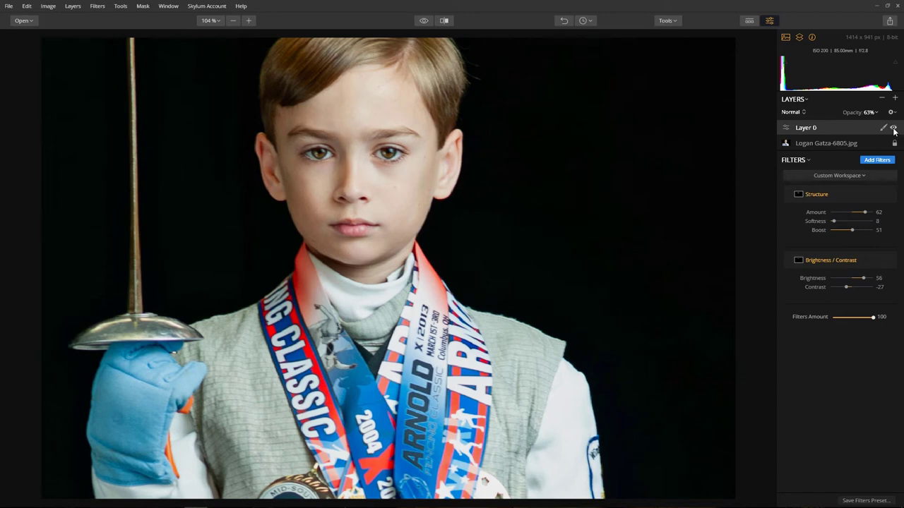
scroll(327, 121, up, 5)
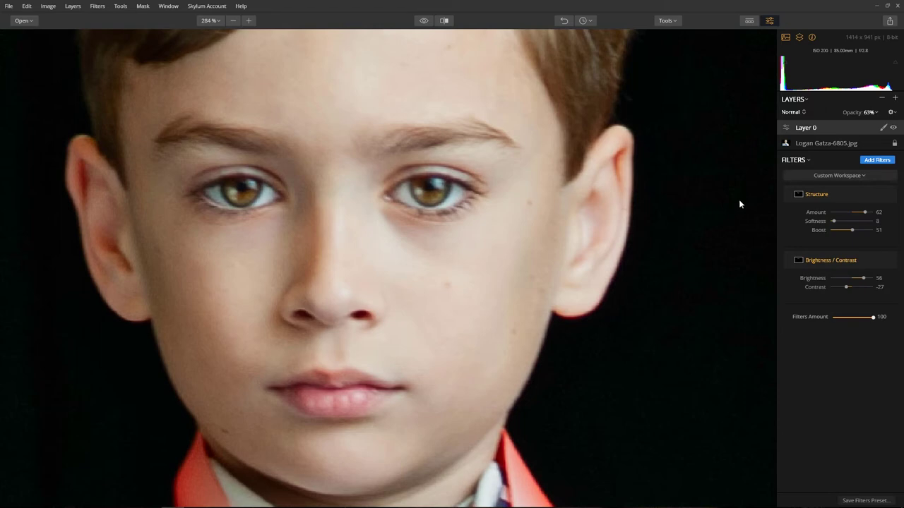
key(ctrl+0)
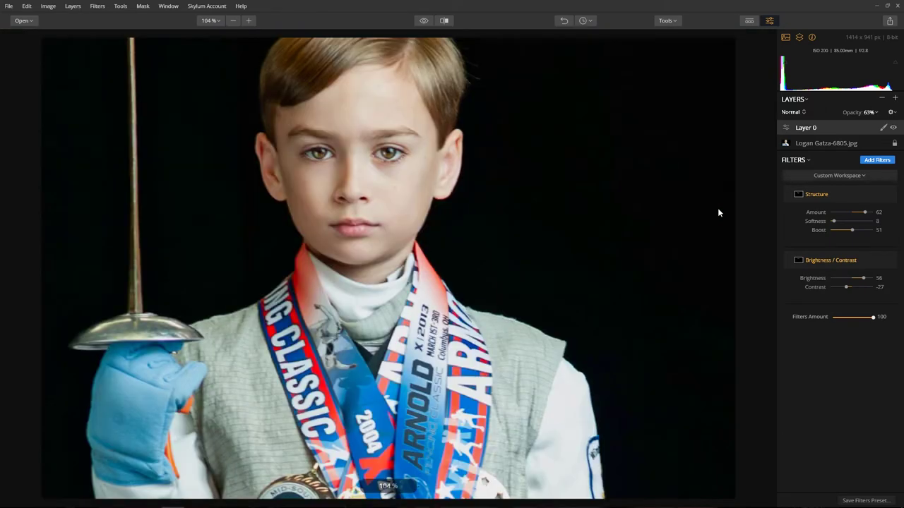
- Add a new adjustment layer above Layer 0 and apply the Orton Effect filter to it
click(895, 100)
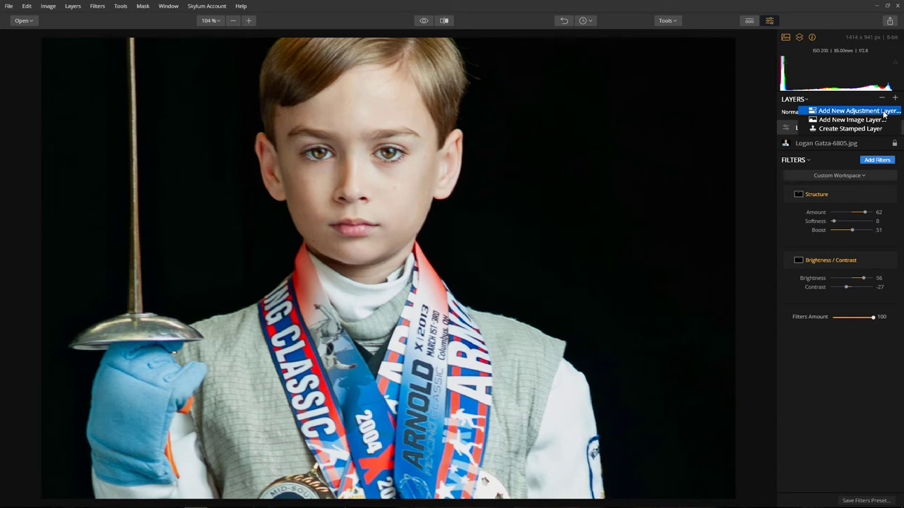
click(858, 111)
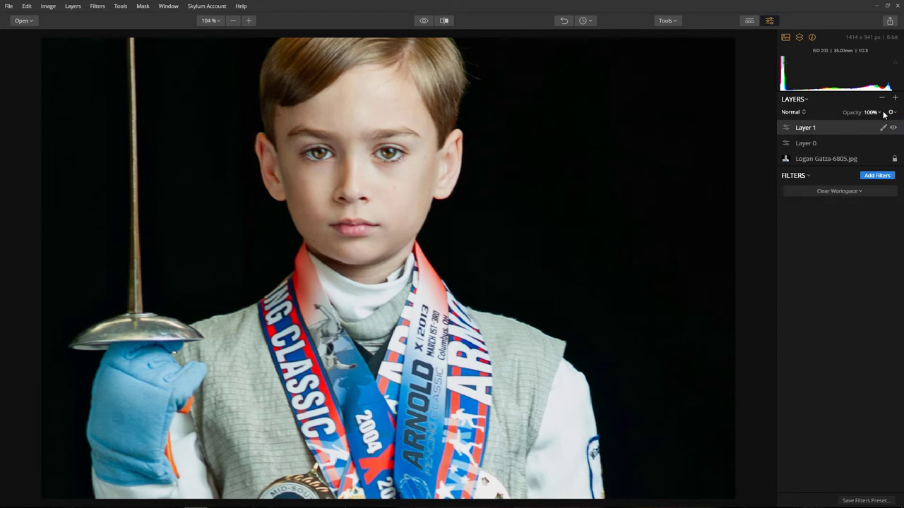
click(872, 176)
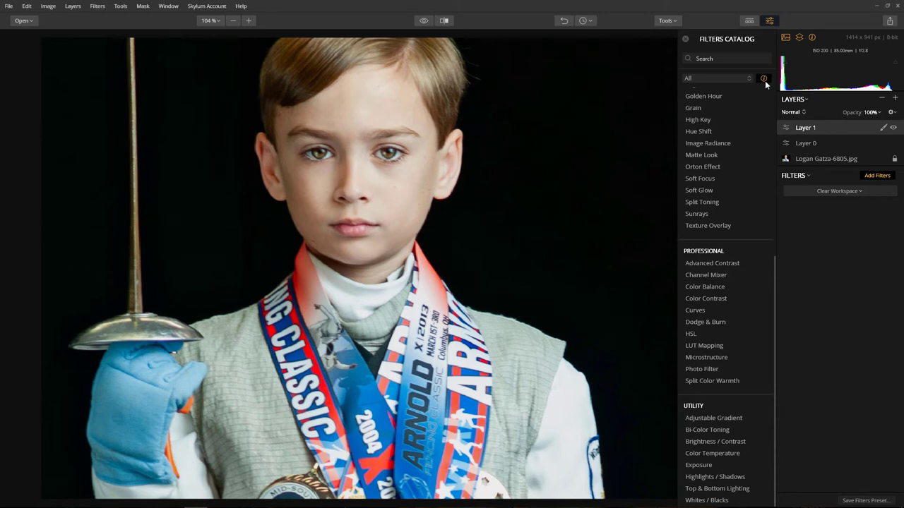
mouse_move(771, 322)
scroll(765, 320, up, 3)
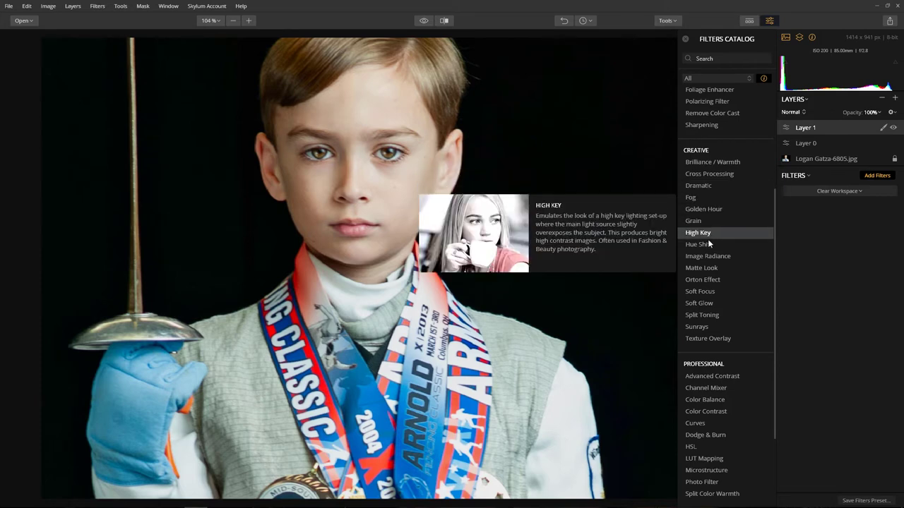
mouse_move(716, 280)
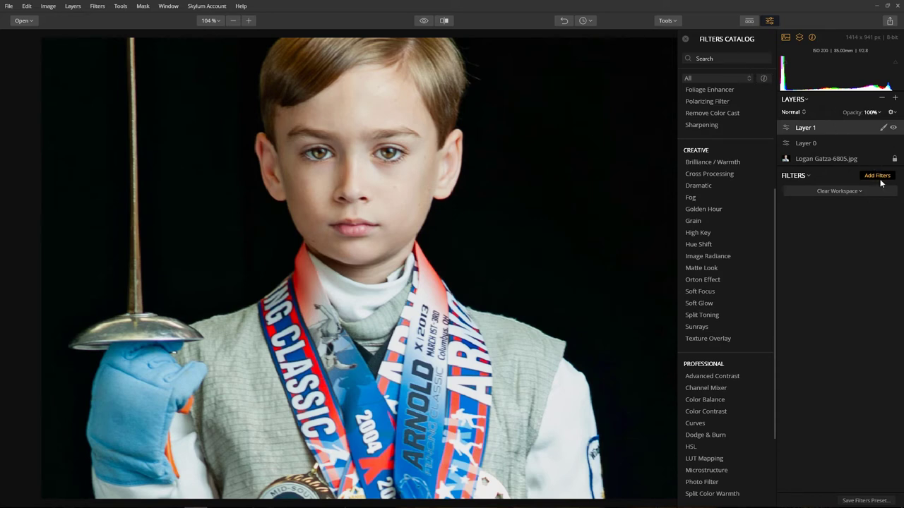
click(718, 279)
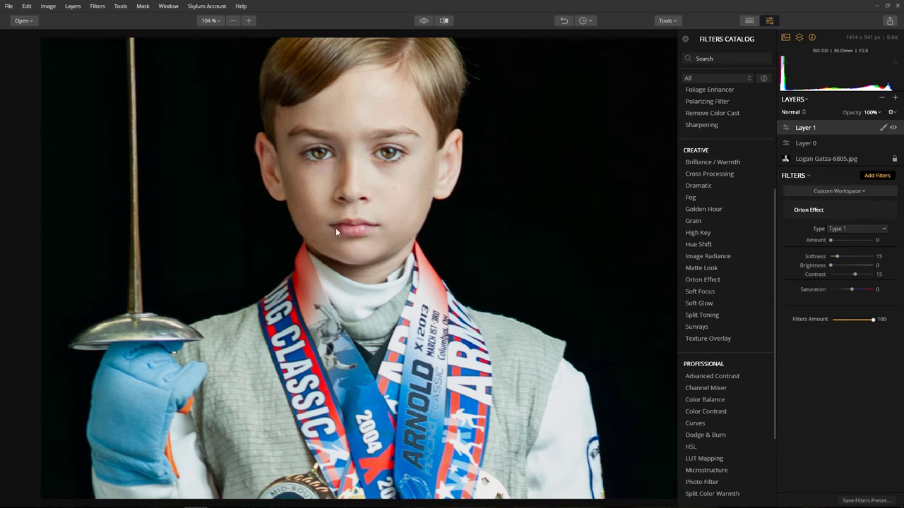
- Set the Orton Effect Amount to 42
click(831, 242)
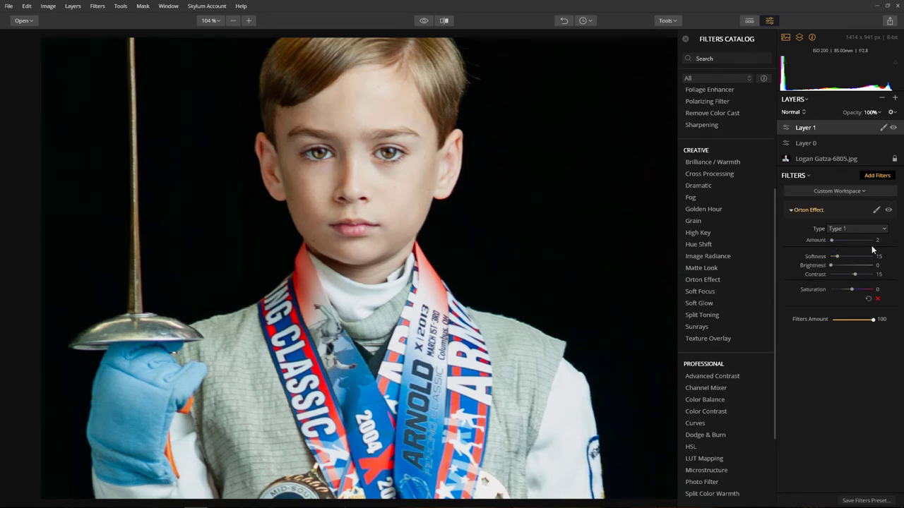
drag(831, 241, 871, 241)
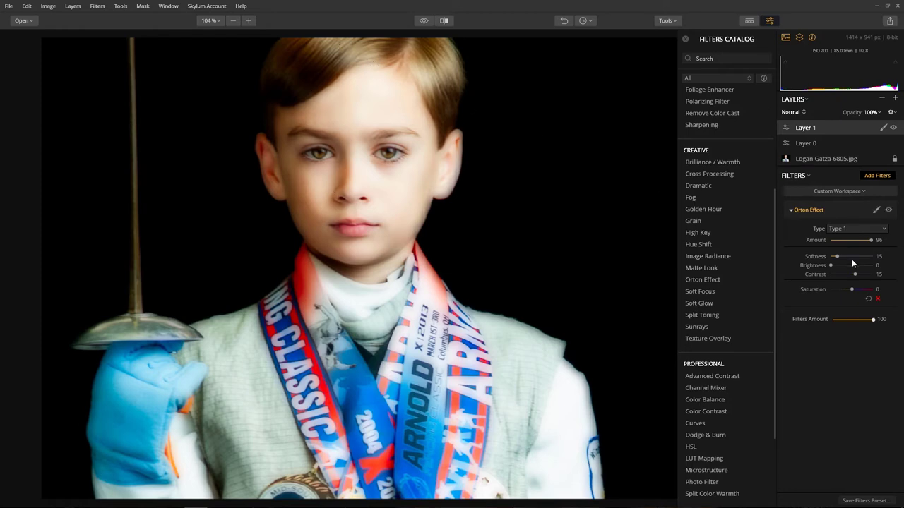
drag(873, 240, 851, 241)
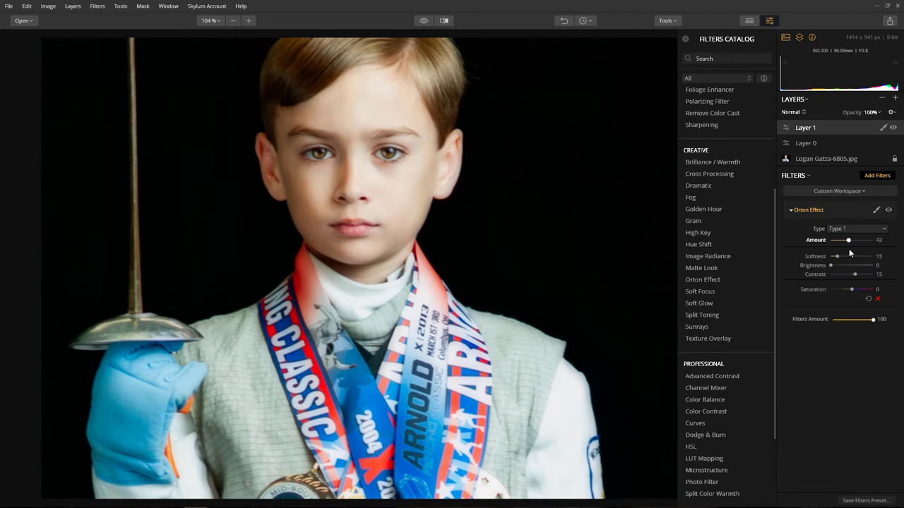
- Try the Orton Effect's Type 2 with Amount 57 and switch back to Type 1
click(857, 230)
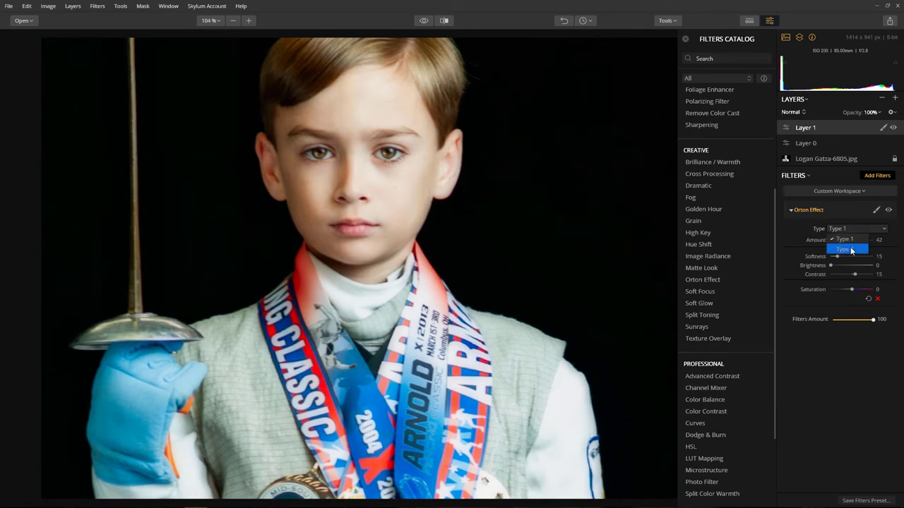
click(850, 248)
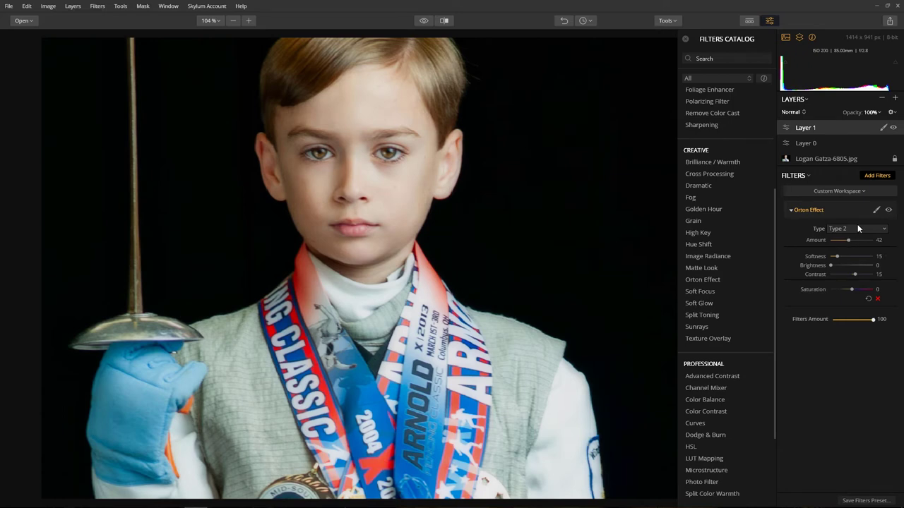
drag(848, 241, 855, 241)
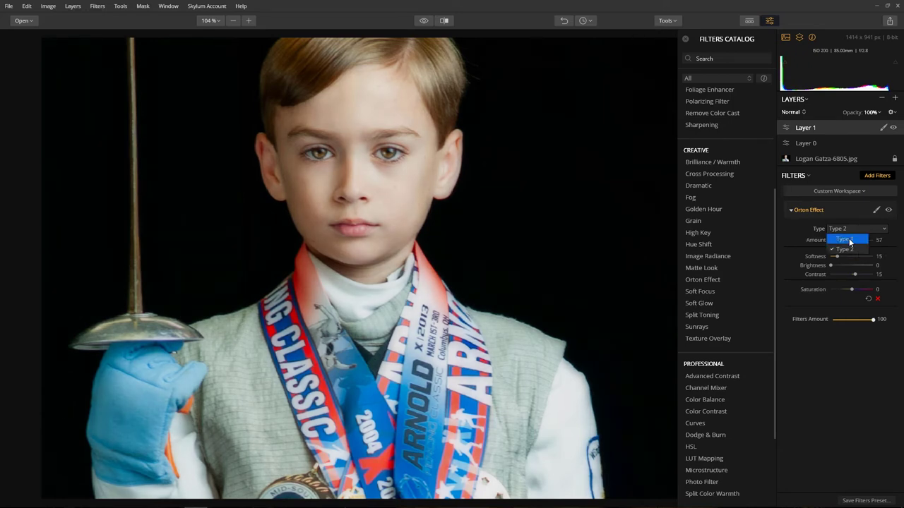
click(848, 240)
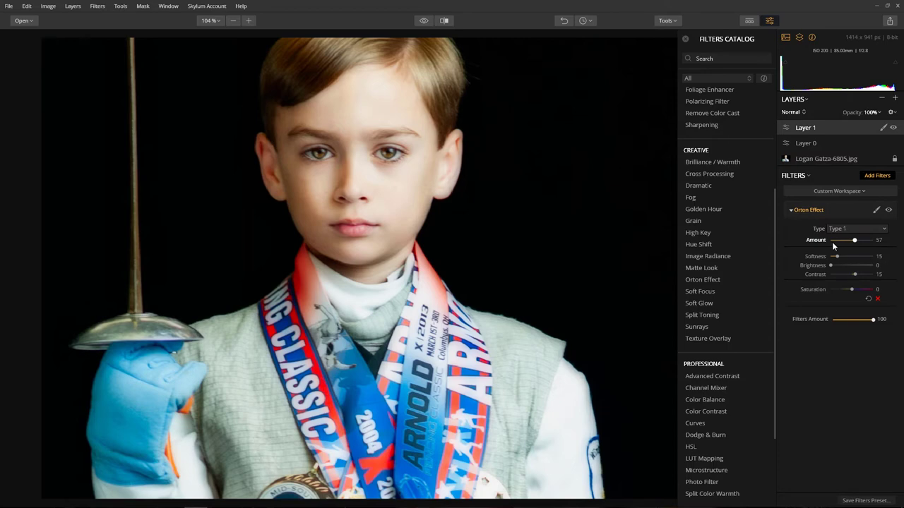
- Set the Orton Effect to Amount 49, Brightness 3 and Saturation -2, resetting Contrast to 15 after a trial adjustment
drag(832, 269, 833, 269)
drag(855, 241, 850, 247)
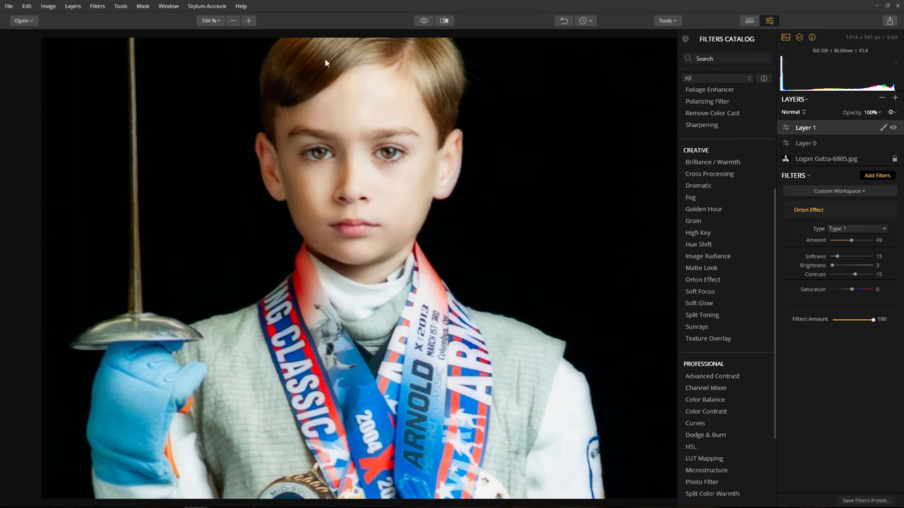
drag(855, 275, 846, 279)
double_click(819, 278)
drag(851, 291, 852, 293)
- Brush an Orton Effect mask over the forehead at size 82, raising the brush opacity from 75% to 100%
click(877, 211)
click(861, 219)
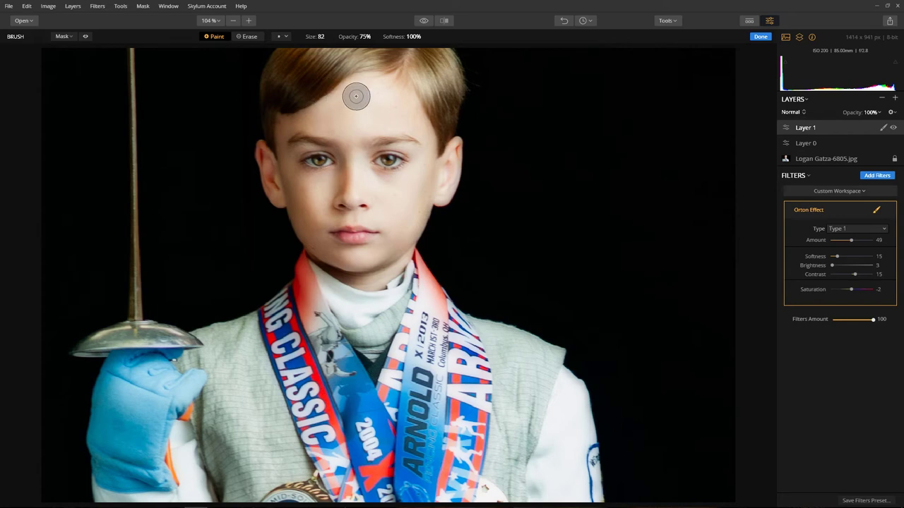
mouse_move(356, 96)
mouse_down()
mouse_move(332, 115)
mouse_move(383, 85)
mouse_move(338, 94)
mouse_move(319, 112)
mouse_up()
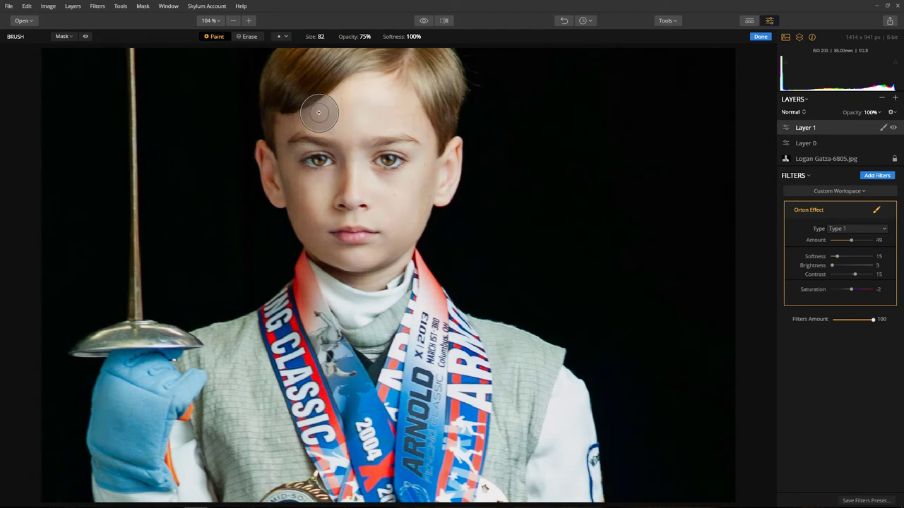
click(368, 38)
click(375, 53)
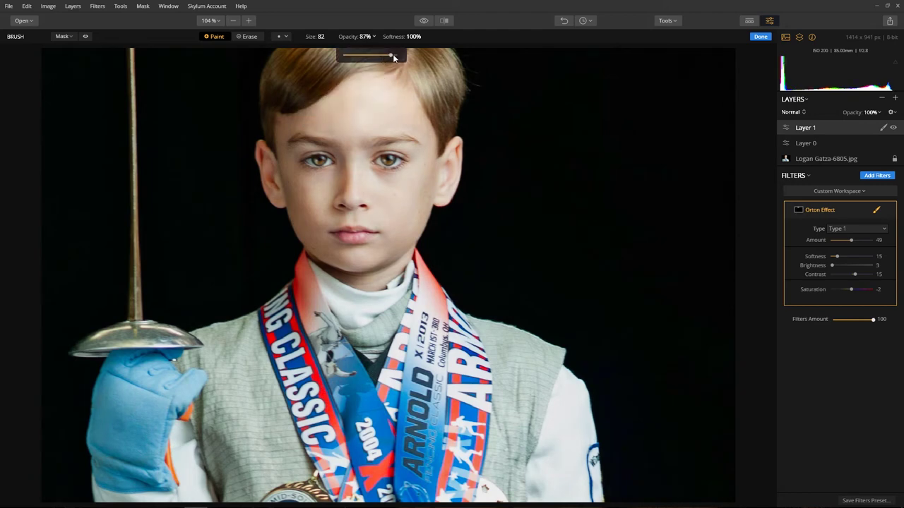
mouse_move(367, 97)
mouse_down()
mouse_move(305, 120)
mouse_move(373, 95)
mouse_move(368, 106)
mouse_move(397, 115)
mouse_move(411, 108)
mouse_move(421, 125)
mouse_move(375, 102)
mouse_up()
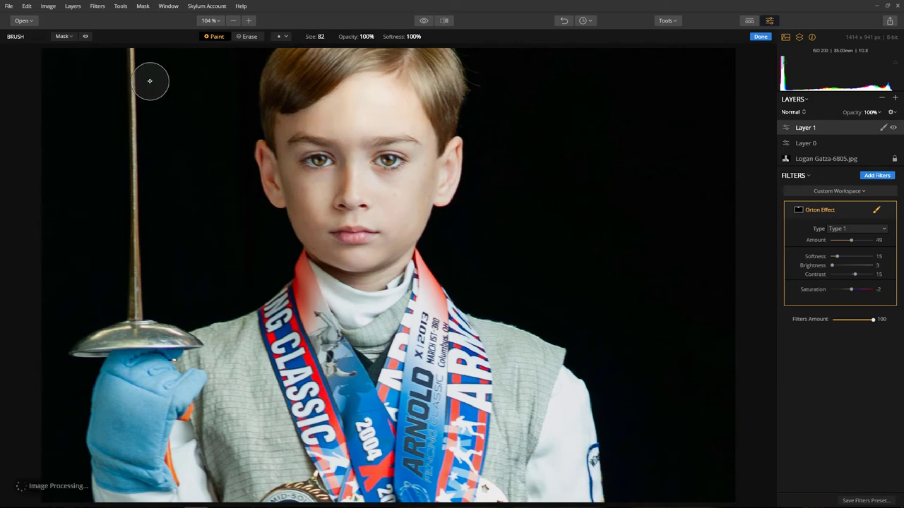
- Show the mask overlay and paint the remaining facial skin and ears at size 46, avoiding the eyes and lips
click(84, 36)
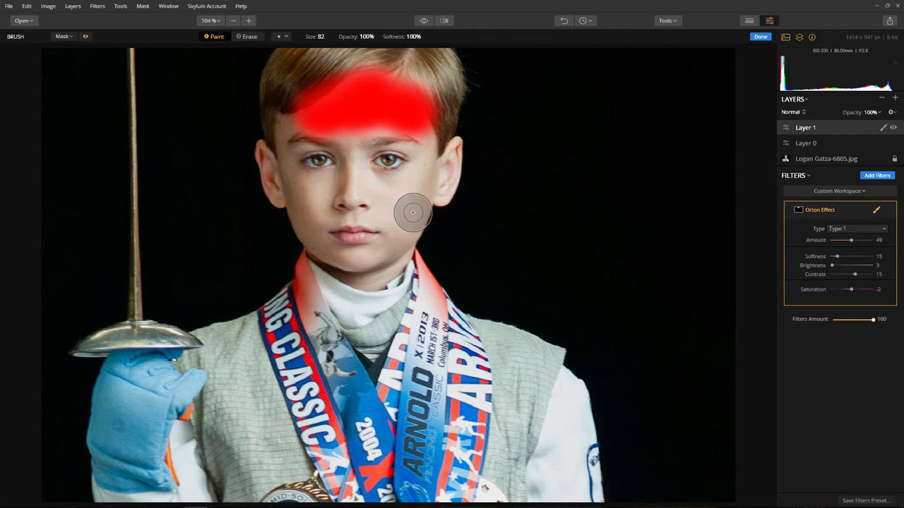
key(bracketleft)
mouse_move(411, 183)
mouse_down()
mouse_move(399, 205)
mouse_move(406, 186)
mouse_move(380, 191)
mouse_move(354, 167)
mouse_move(359, 123)
mouse_move(358, 185)
mouse_move(403, 187)
mouse_move(377, 186)
mouse_move(418, 165)
mouse_move(428, 175)
mouse_move(422, 184)
mouse_move(424, 153)
mouse_move(425, 172)
mouse_move(445, 167)
mouse_move(458, 145)
mouse_move(440, 195)
mouse_move(454, 181)
mouse_move(438, 194)
mouse_move(344, 196)
mouse_move(395, 200)
mouse_move(394, 223)
mouse_move(409, 230)
mouse_move(373, 255)
mouse_move(331, 255)
mouse_move(390, 250)
mouse_move(358, 262)
mouse_move(400, 223)
mouse_move(315, 221)
mouse_move(279, 156)
mouse_move(279, 127)
mouse_move(298, 119)
mouse_move(278, 140)
mouse_move(279, 200)
mouse_move(265, 147)
mouse_move(268, 170)
mouse_move(292, 186)
mouse_move(335, 181)
mouse_move(312, 213)
mouse_move(299, 211)
mouse_move(329, 252)
mouse_move(301, 209)
mouse_move(325, 247)
mouse_move(389, 257)
mouse_move(421, 205)
mouse_move(359, 276)
mouse_move(396, 250)
mouse_up()
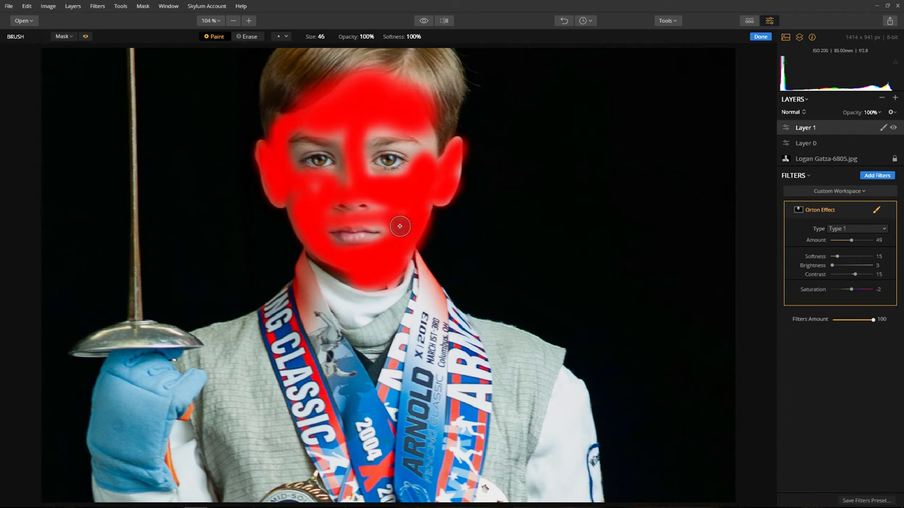
drag(427, 128, 436, 159)
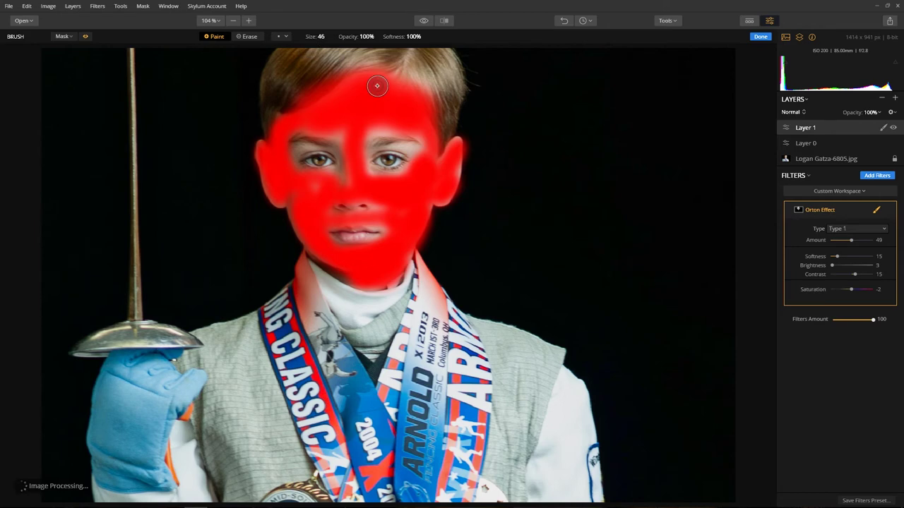
mouse_move(332, 61)
mouse_down()
mouse_move(323, 67)
mouse_move(389, 89)
mouse_up()
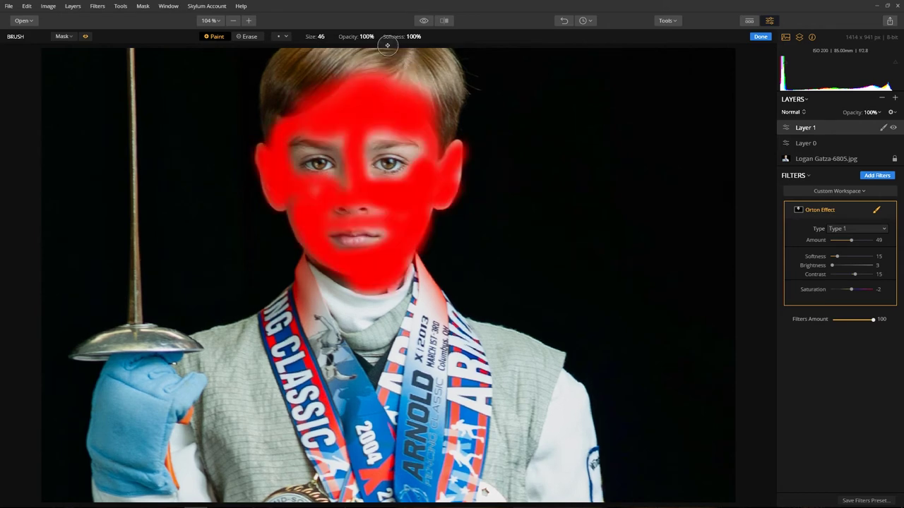
- Paint the Orton Effect mask over the hair with brush size 106 and 75% opacity
click(366, 36)
drag(397, 59, 382, 58)
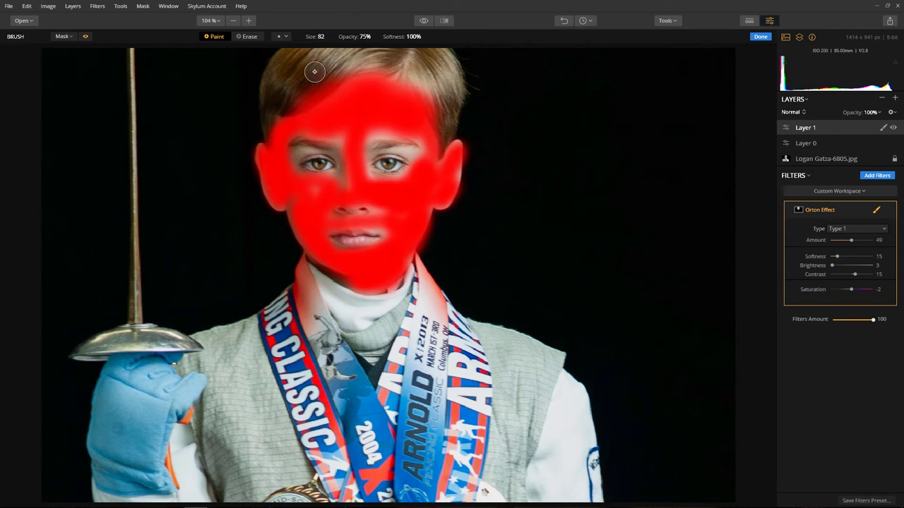
key(bracketright)
key(bracketright)
key(bracketright)
mouse_move(328, 65)
mouse_down()
mouse_move(282, 97)
mouse_move(288, 75)
mouse_move(310, 63)
mouse_move(428, 64)
mouse_move(442, 123)
mouse_move(441, 69)
mouse_move(452, 114)
mouse_move(420, 75)
mouse_move(320, 70)
mouse_move(278, 121)
mouse_move(294, 69)
mouse_up()
drag(438, 73, 428, 71)
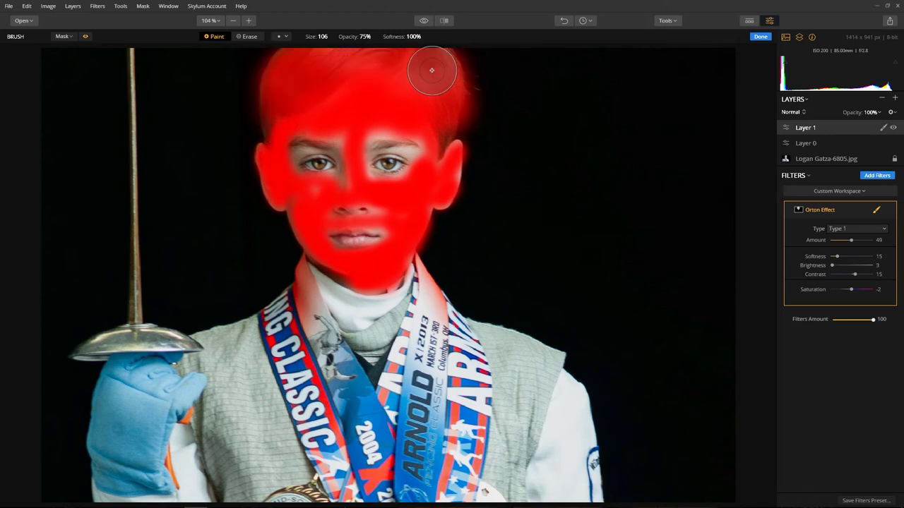
- Erase the mask spill around the head and below the chin at 100% opacity
click(248, 36)
click(365, 36)
drag(385, 57, 411, 55)
drag(495, 78, 490, 81)
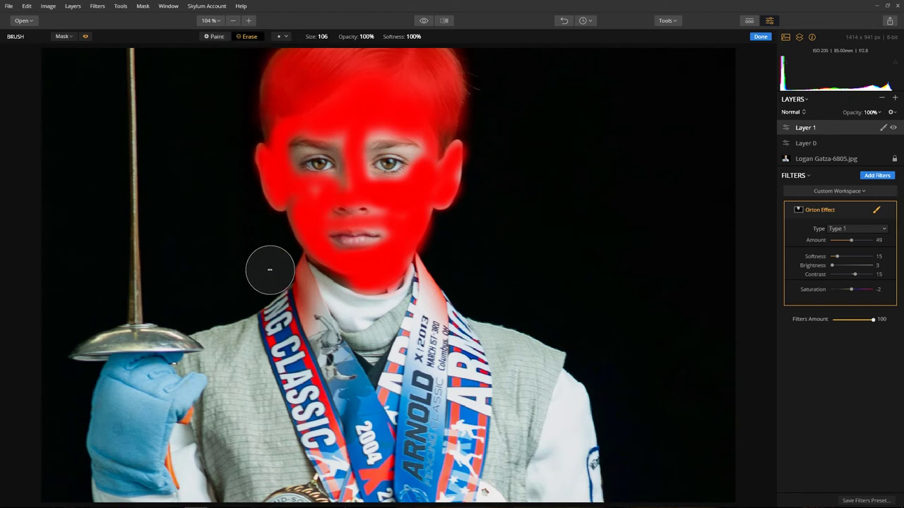
click(354, 314)
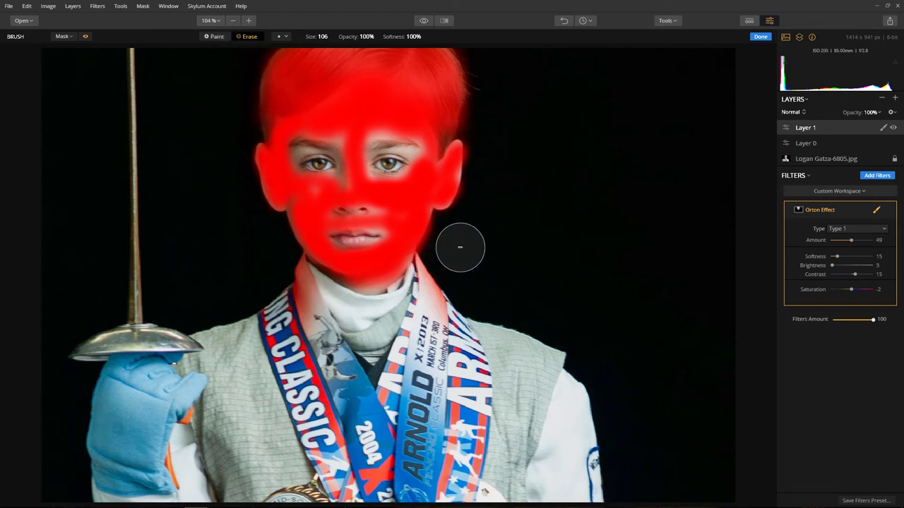
- Close the mask brush with its overlay hidden and compare the portrait with Layer 1 off and on
click(86, 35)
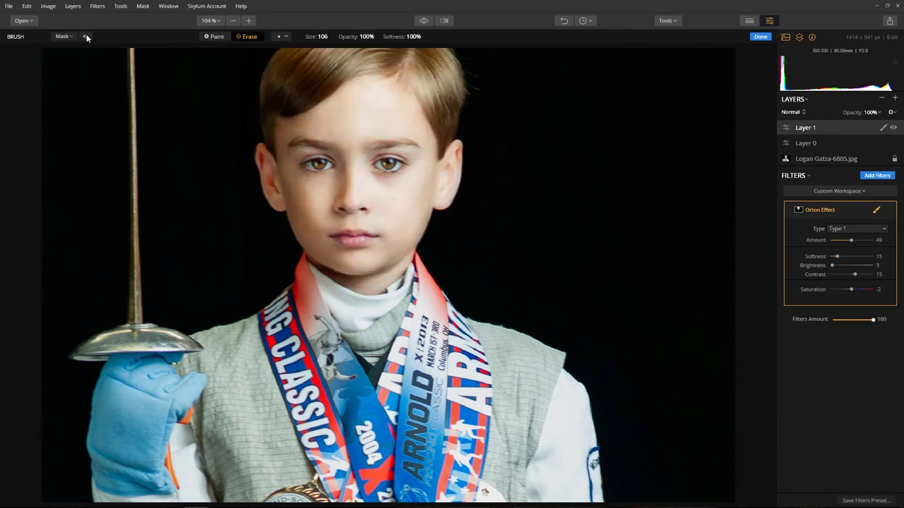
click(760, 37)
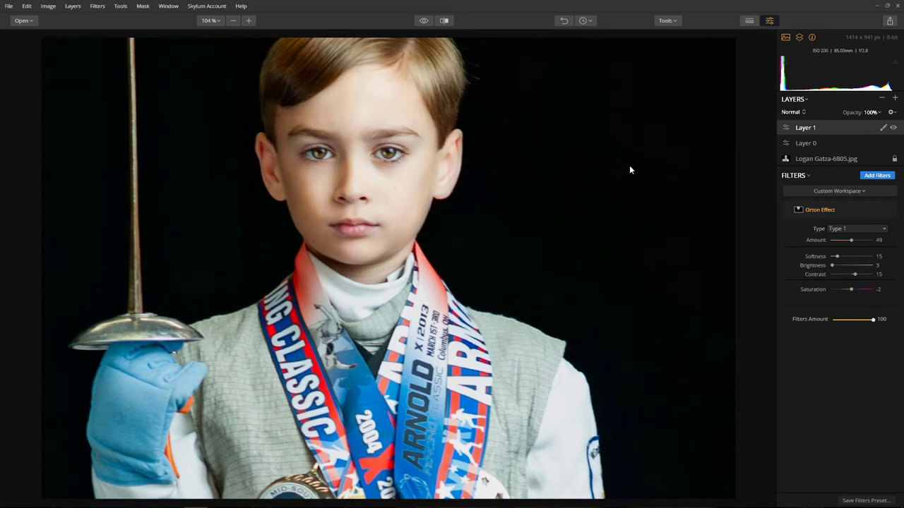
click(894, 129)
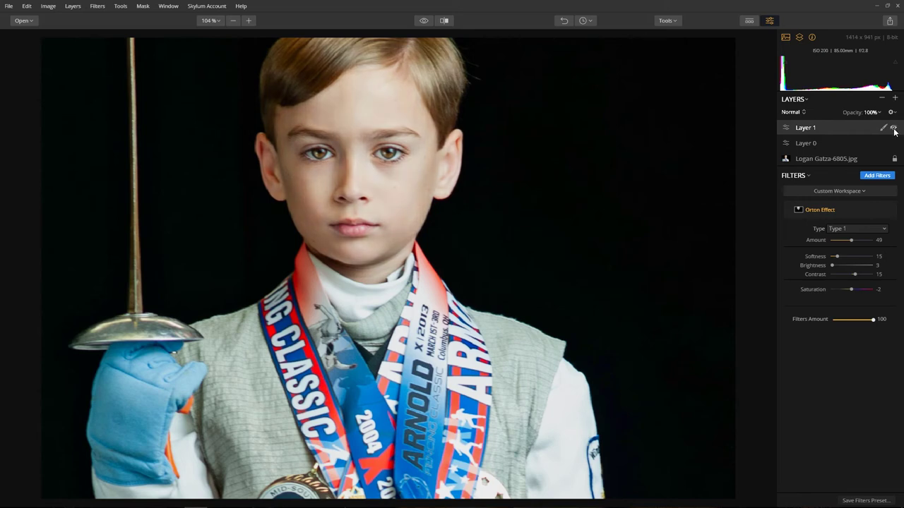
click(894, 129)
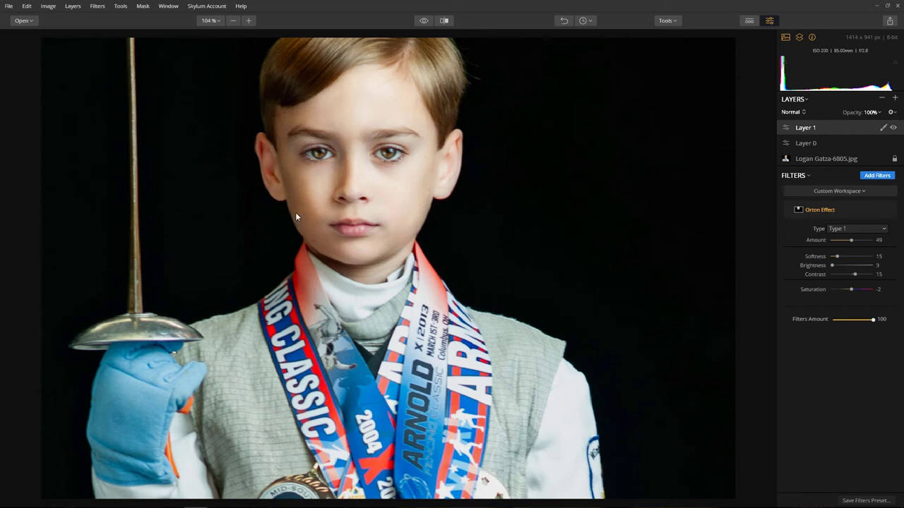
- Add a new adjustment layer above Layer 1 and apply the Dodge & Burn filter to it
click(894, 99)
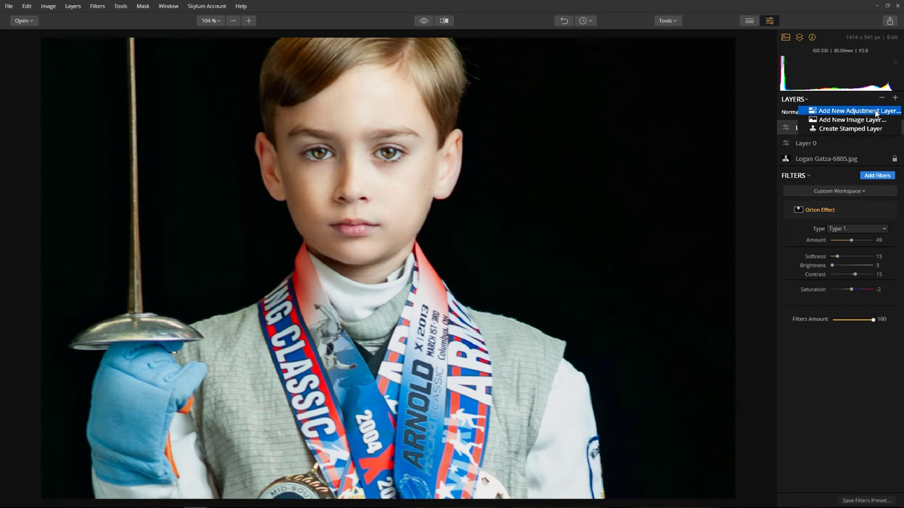
click(876, 113)
click(873, 192)
scroll(715, 407, down, 3)
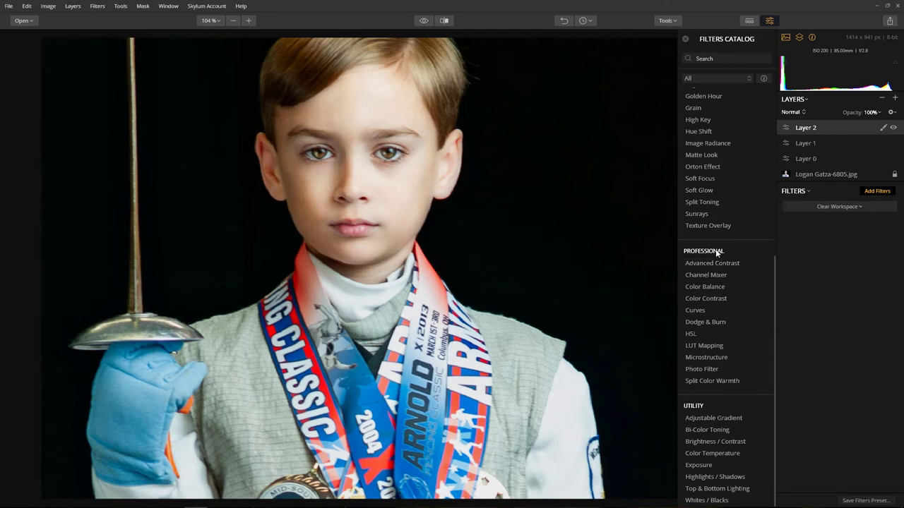
click(722, 323)
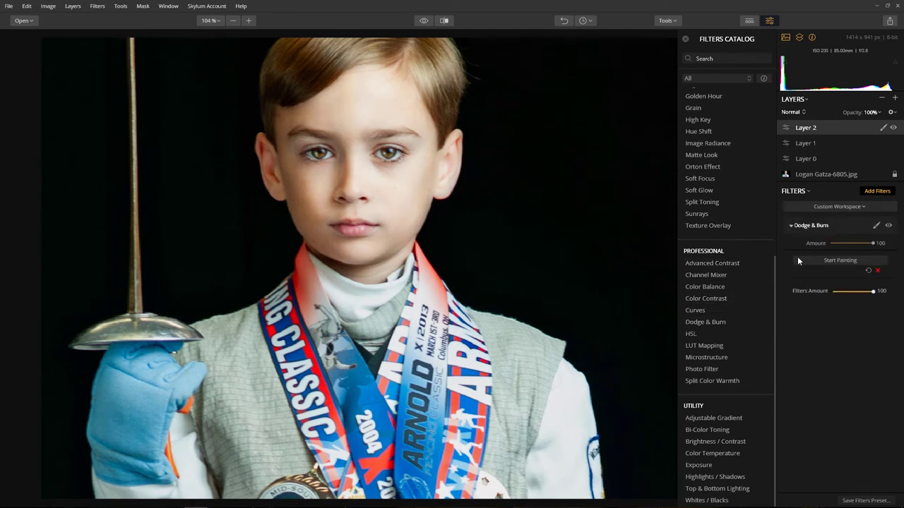
- Darken the outer edges of the face and the hair with a size 100 Dodge & Burn brush at 100% strength
click(837, 261)
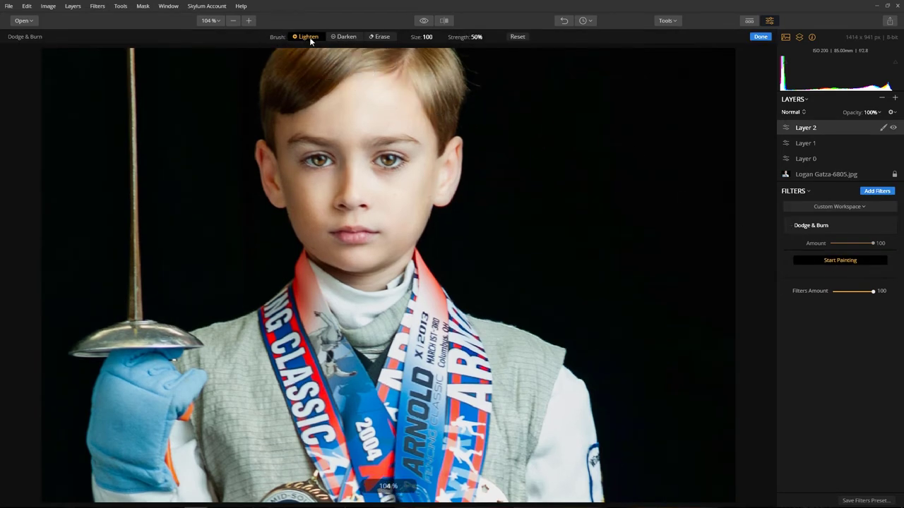
click(346, 39)
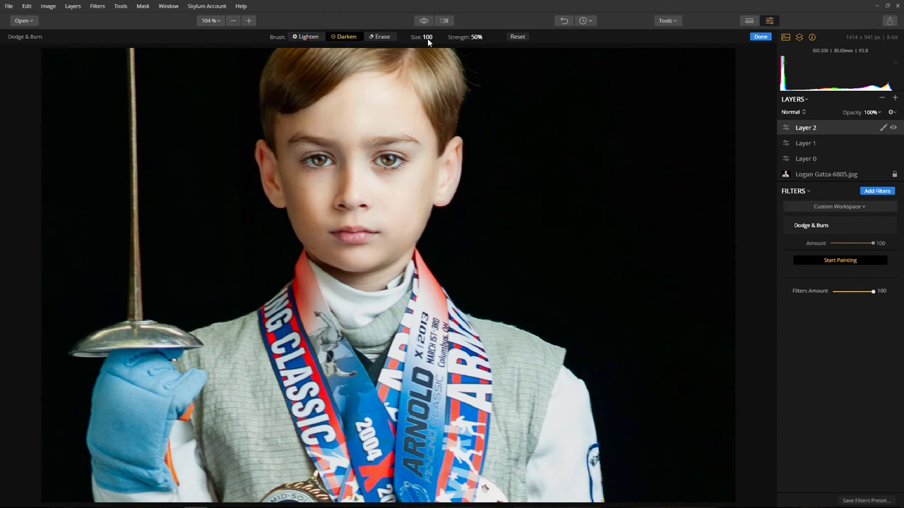
click(476, 39)
drag(480, 55, 529, 55)
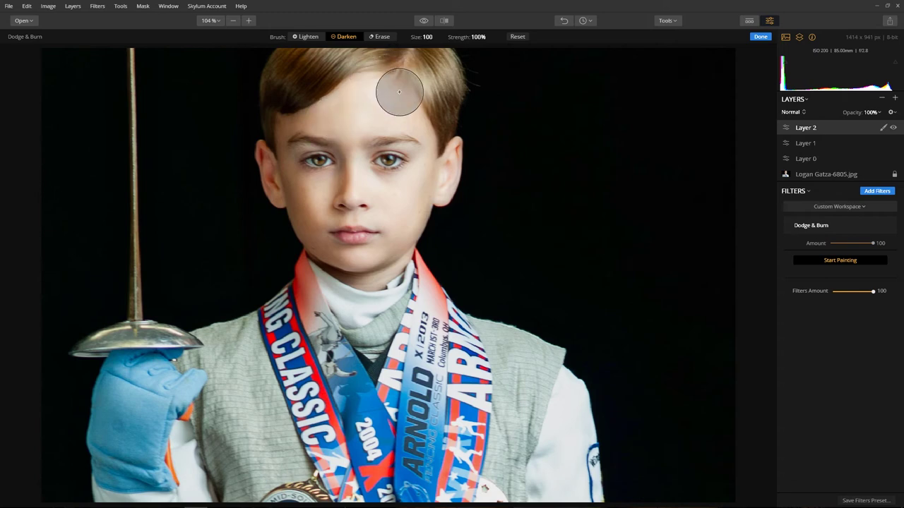
mouse_move(279, 212)
mouse_down()
mouse_move(284, 120)
mouse_move(318, 98)
mouse_move(399, 78)
mouse_move(343, 77)
mouse_move(415, 99)
mouse_up()
- Erase the darkening from the central face at 58% strength with the brush enlarged to size 184
click(381, 37)
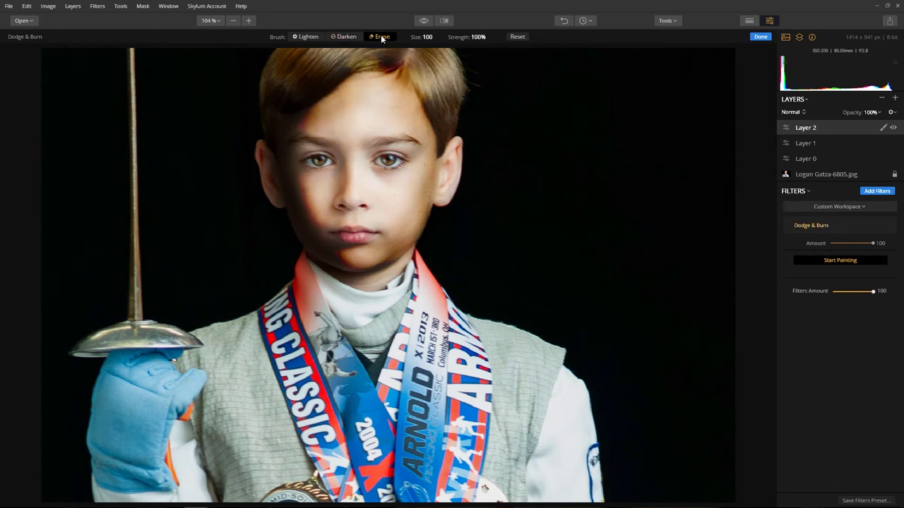
click(487, 37)
drag(505, 54, 485, 54)
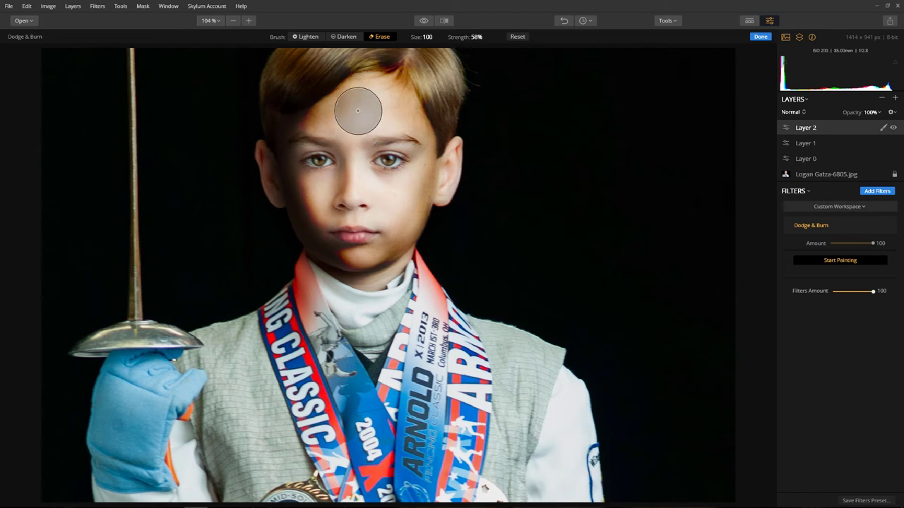
key(bracketright)
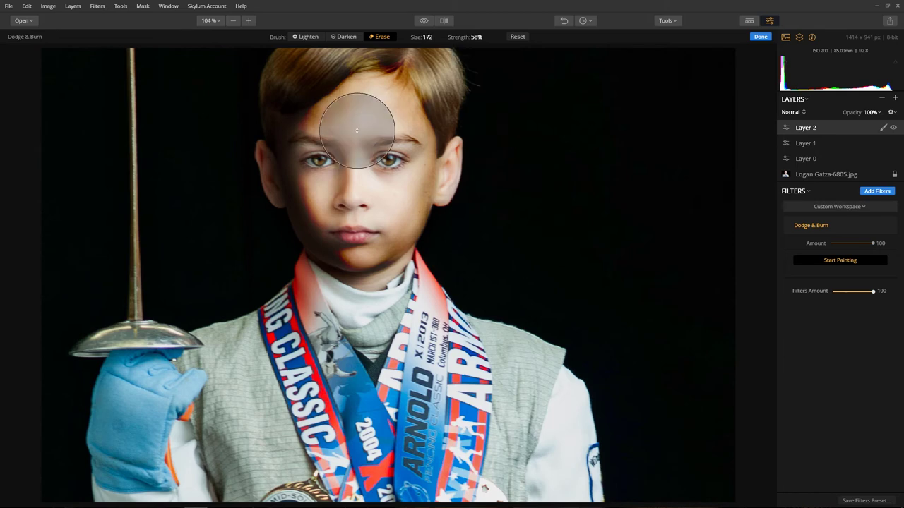
mouse_move(353, 196)
mouse_down()
mouse_move(362, 220)
mouse_move(337, 208)
mouse_move(374, 199)
mouse_move(383, 145)
mouse_move(373, 116)
mouse_move(353, 140)
mouse_move(389, 126)
mouse_move(391, 166)
mouse_move(352, 209)
mouse_move(385, 190)
mouse_move(372, 214)
mouse_move(356, 210)
mouse_move(337, 179)
mouse_move(347, 202)
mouse_move(329, 172)
mouse_move(347, 199)
mouse_move(325, 178)
mouse_move(341, 144)
mouse_move(367, 126)
mouse_move(336, 178)
mouse_move(353, 221)
mouse_move(385, 192)
mouse_move(349, 207)
mouse_move(323, 188)
mouse_move(369, 129)
mouse_move(362, 176)
mouse_up()
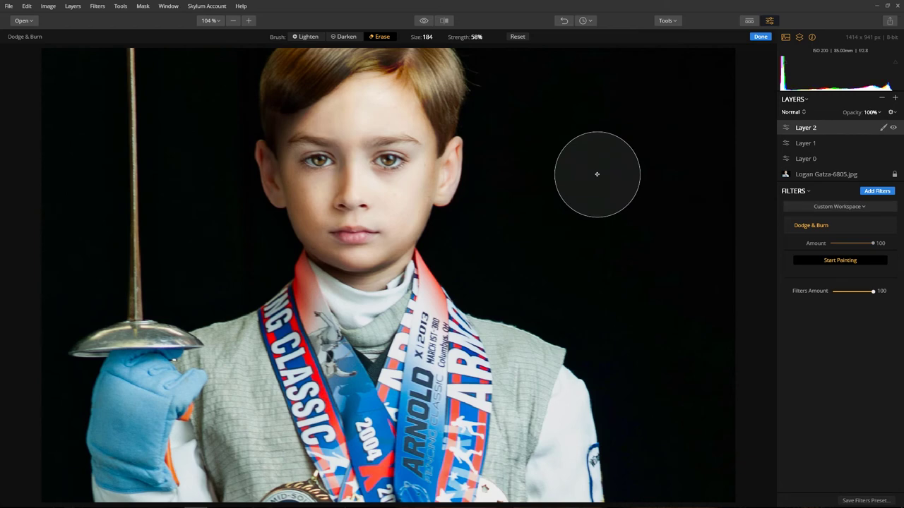
- Finish the Dodge & Burn painting and compare the portrait with Layer 2 off and on
click(757, 37)
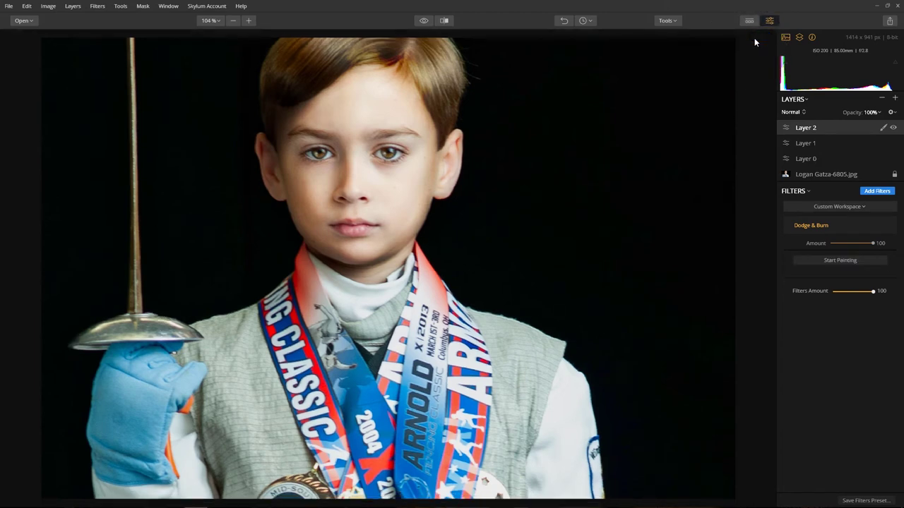
click(893, 128)
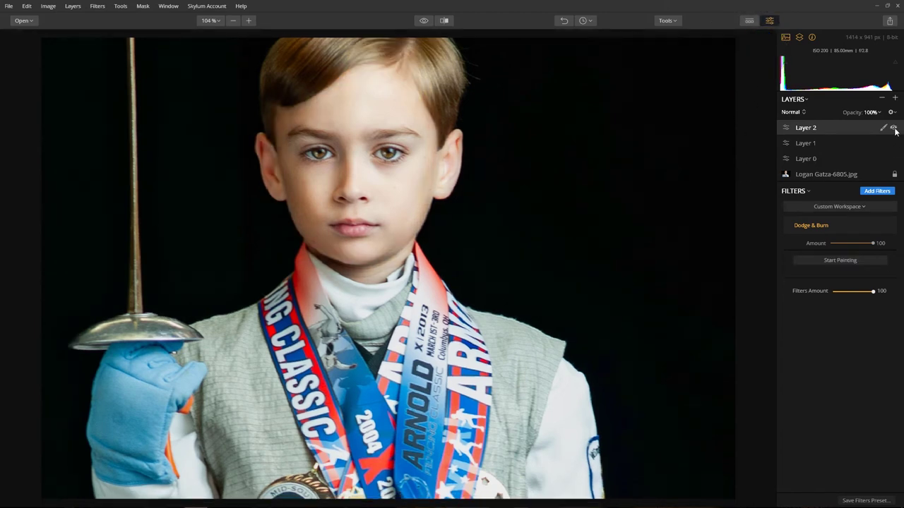
click(893, 128)
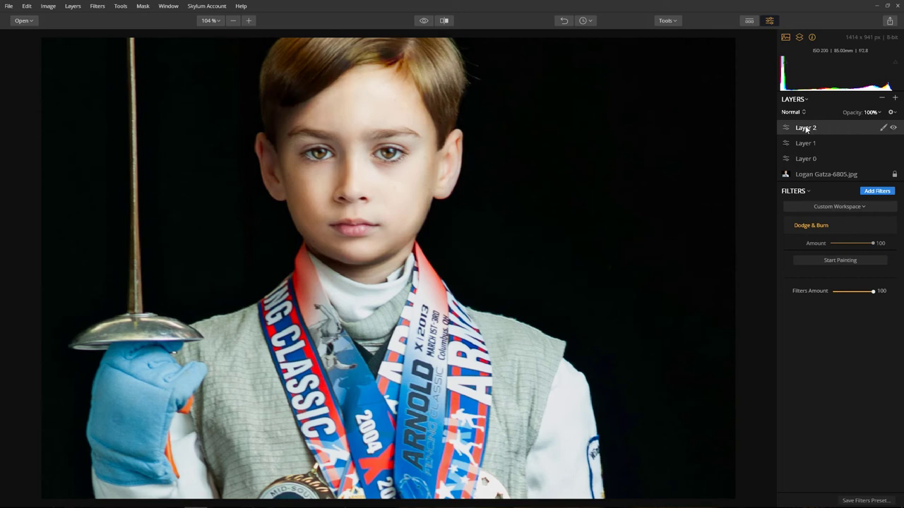
- Lower Layer 2's opacity to 56% and compare the portrait with the layer off and on
click(878, 113)
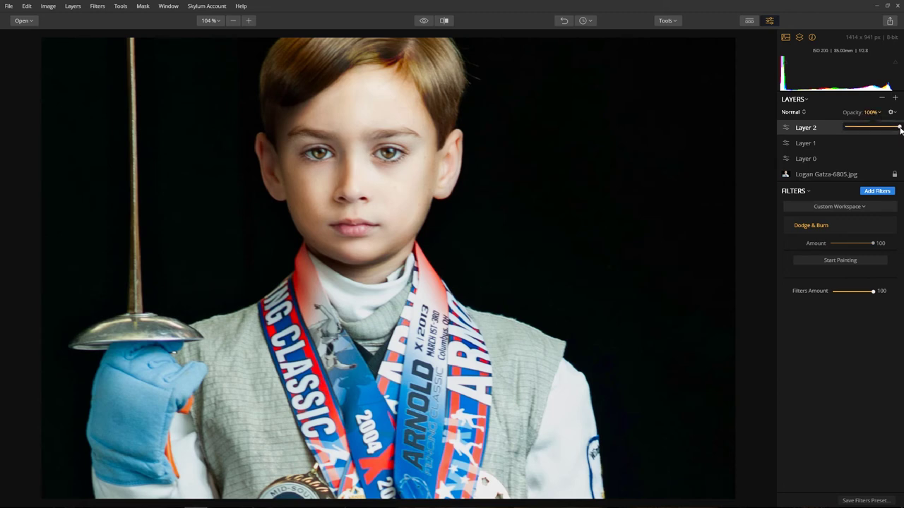
drag(900, 129, 851, 131)
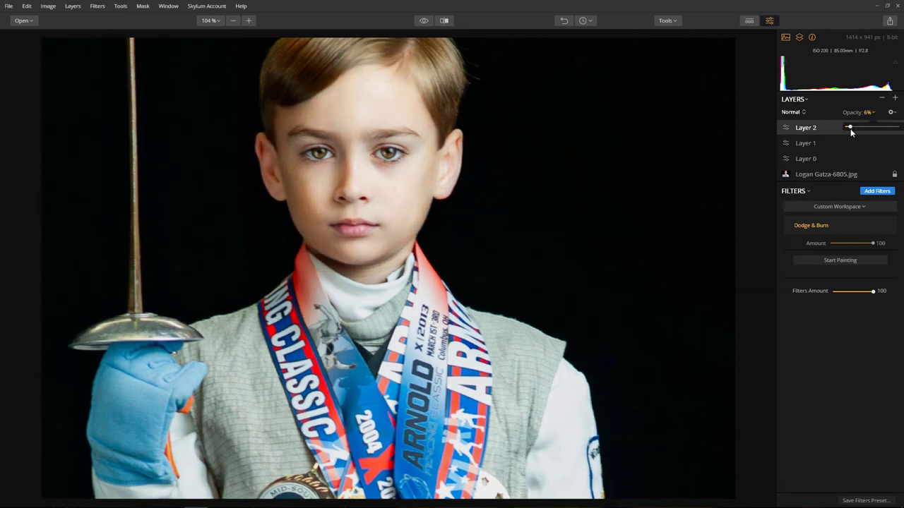
mouse_move(846, 128)
mouse_down()
mouse_move(899, 126)
mouse_move(828, 124)
mouse_move(871, 128)
mouse_move(863, 129)
mouse_move(869, 139)
mouse_move(847, 137)
mouse_move(876, 141)
mouse_up()
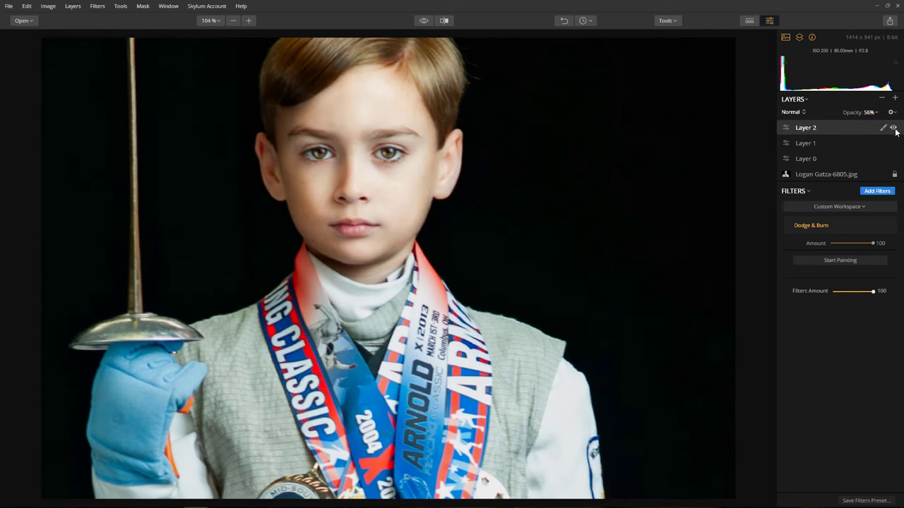
click(894, 128)
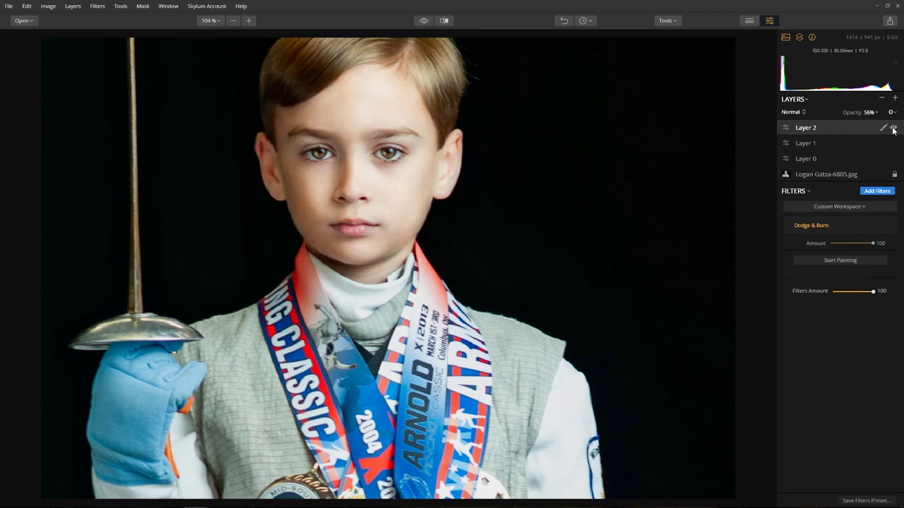
click(893, 128)
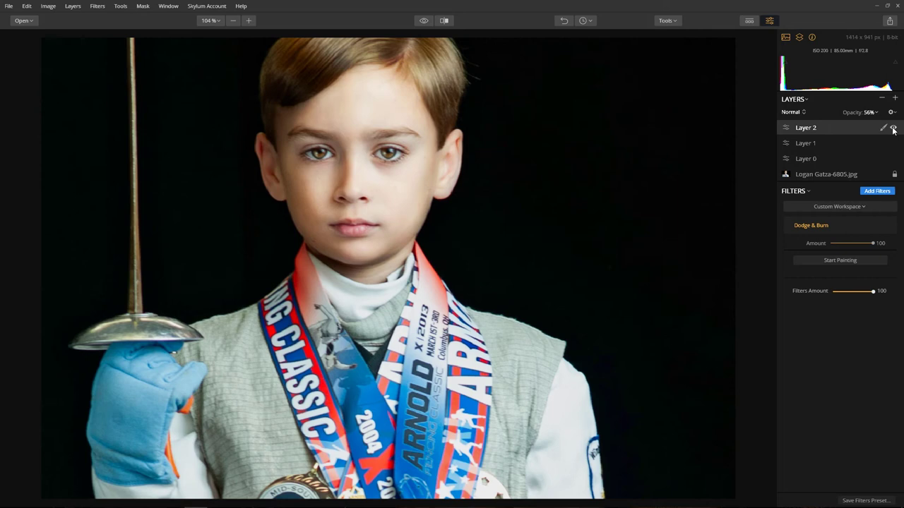
click(894, 128)
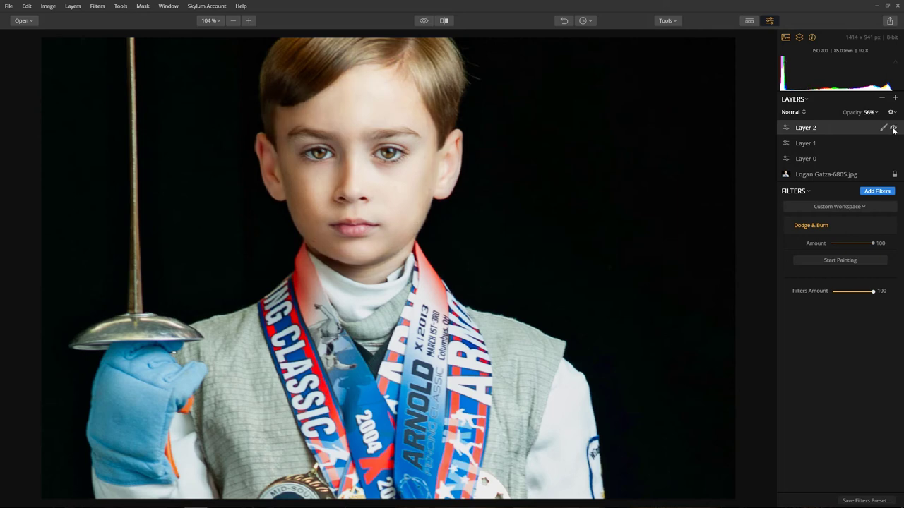
click(893, 129)
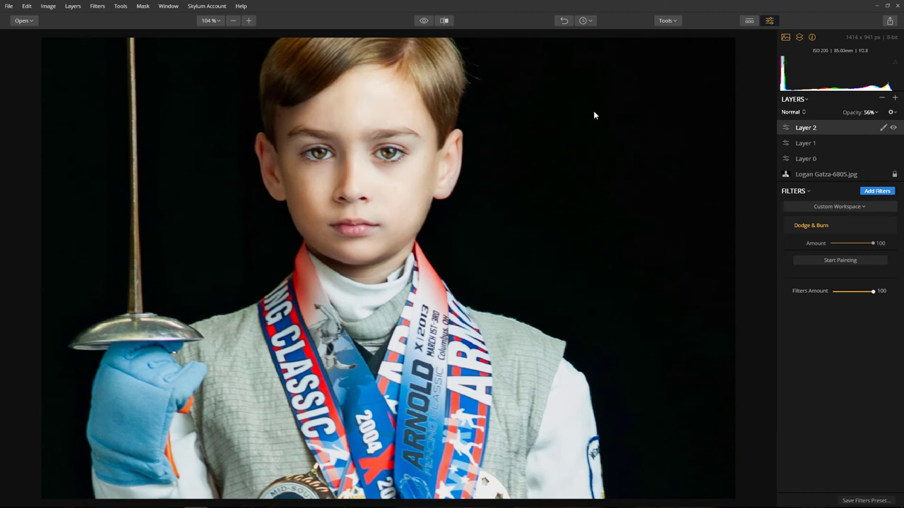
- Remove the dark spot on the blue glove with the Erase tool at brush size 44
click(674, 24)
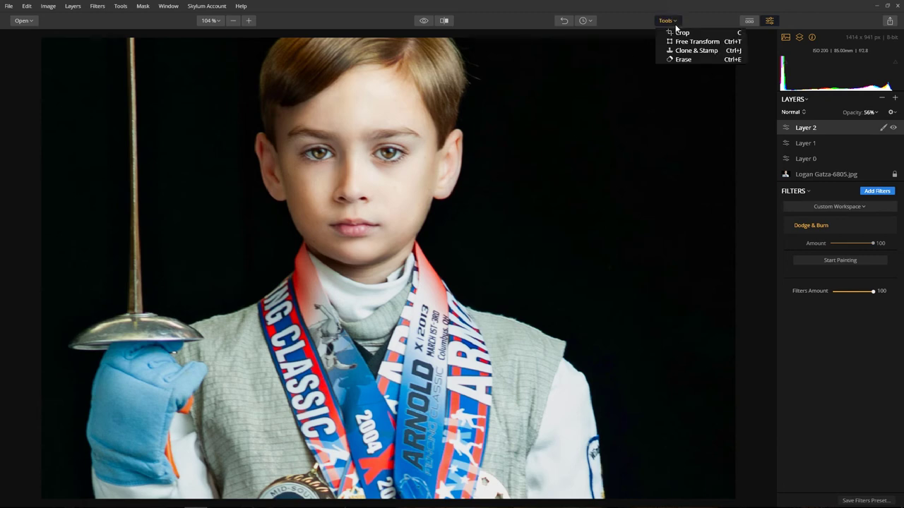
click(683, 60)
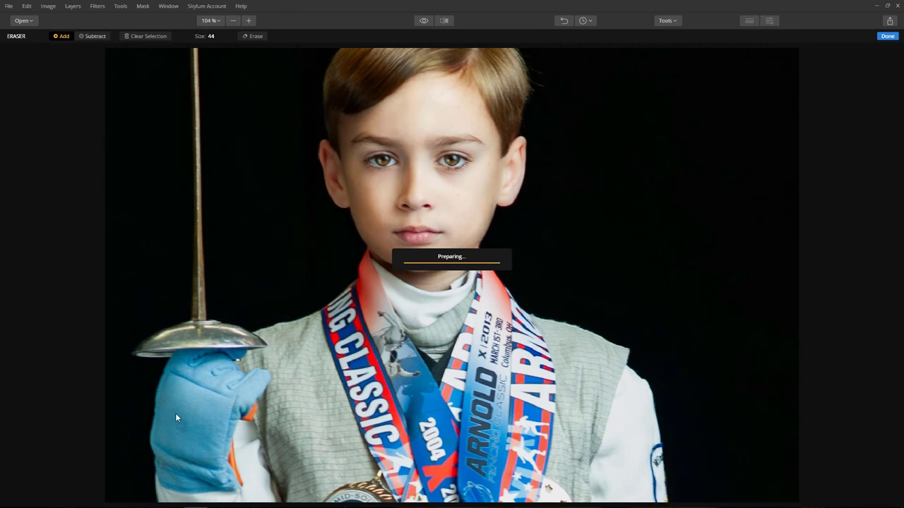
scroll(171, 425, up, 5)
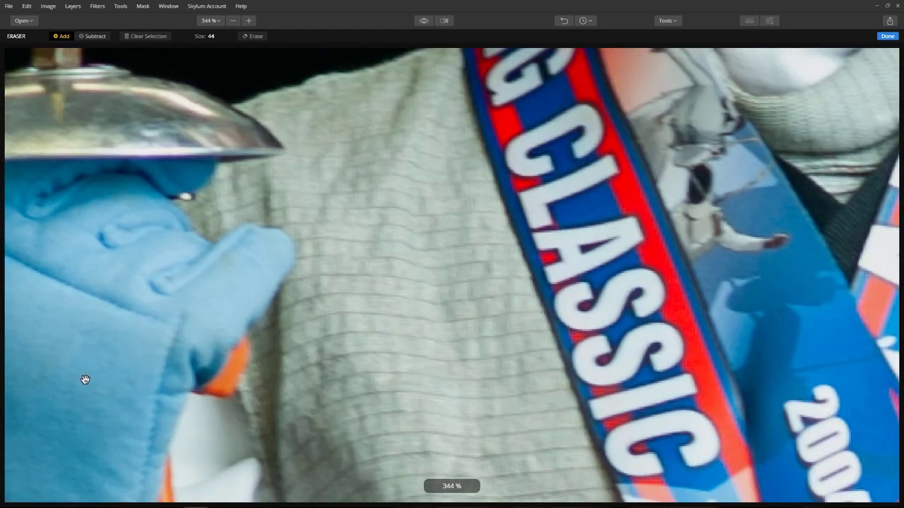
mouse_move(84, 379)
mouse_down()
mouse_move(365, 325)
mouse_move(409, 307)
mouse_up()
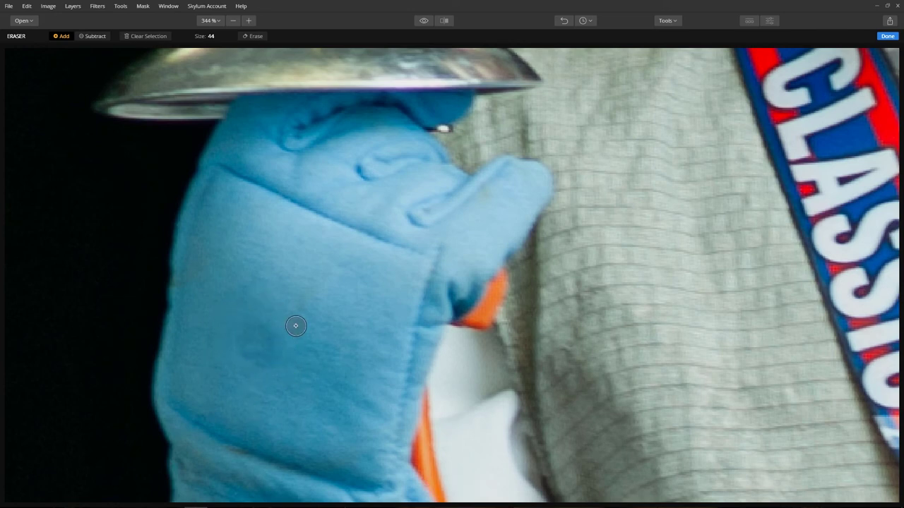
drag(262, 331, 269, 349)
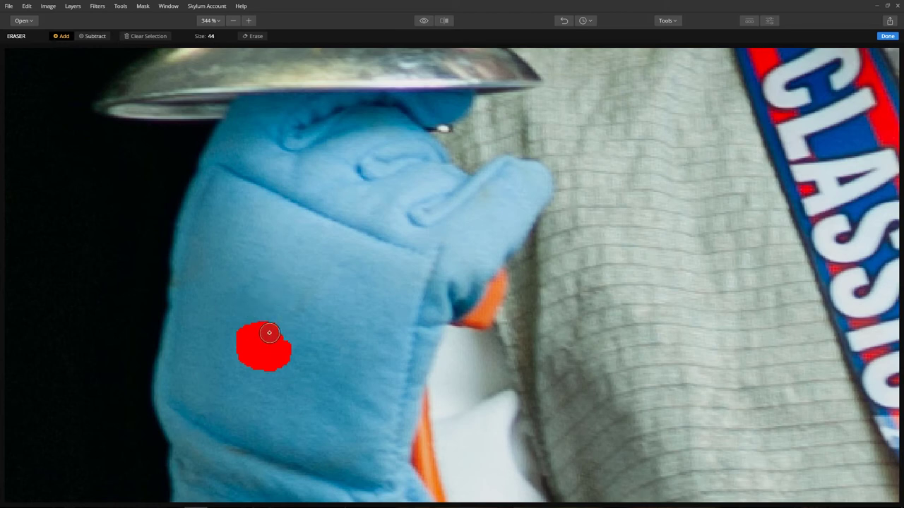
click(246, 37)
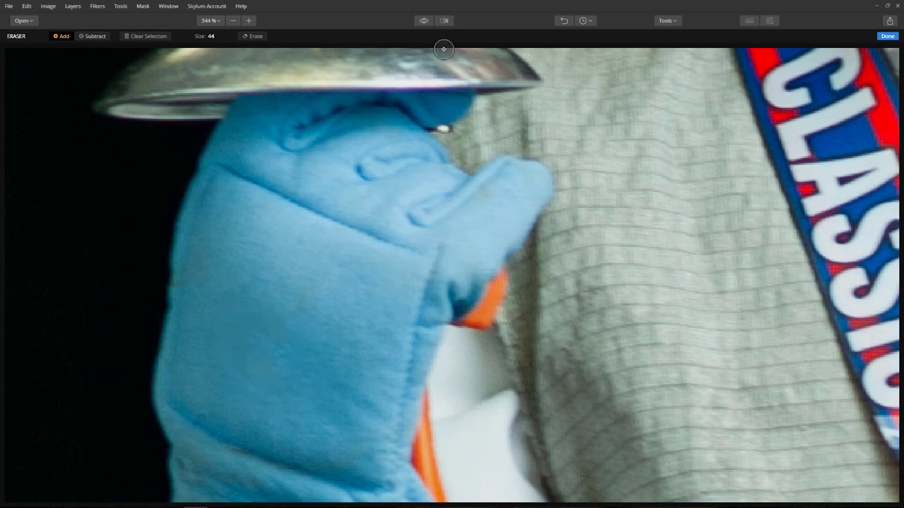
- Compare the glove before and after the spot removal and finish the erasing
click(422, 22)
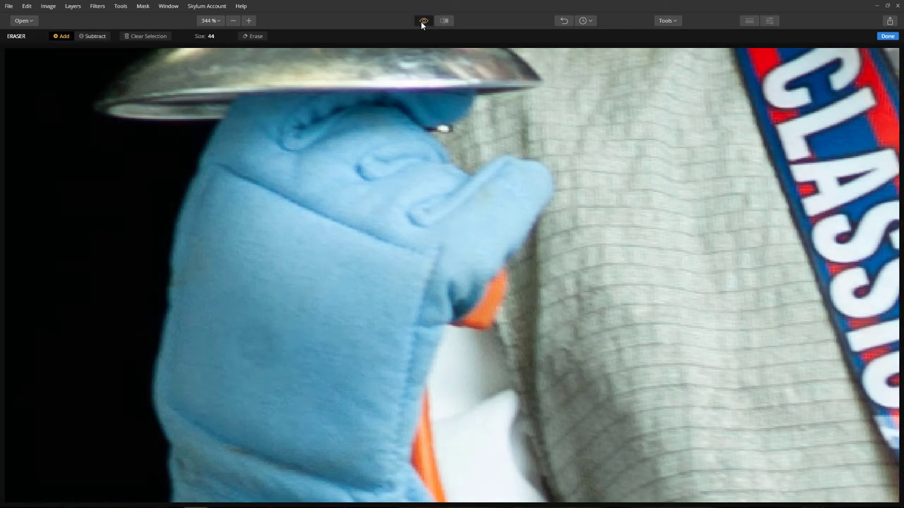
click(422, 21)
scroll(401, 271, down, 5)
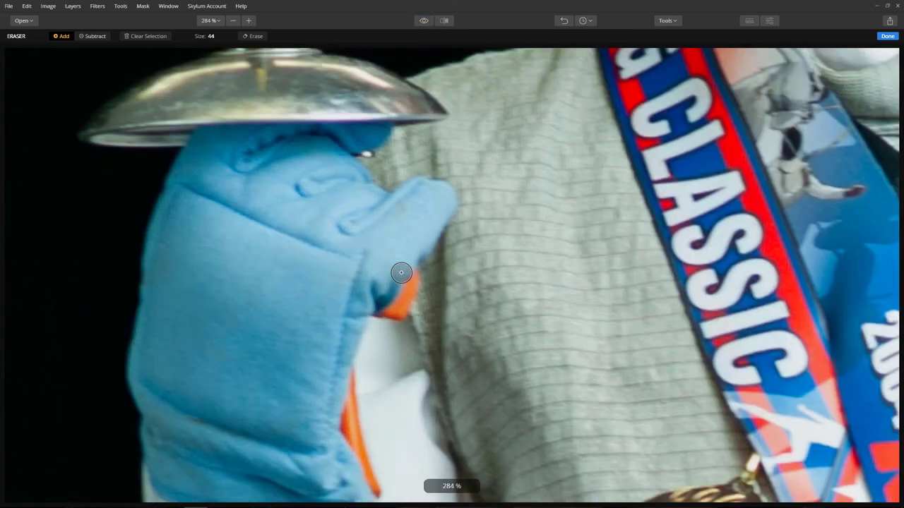
click(887, 36)
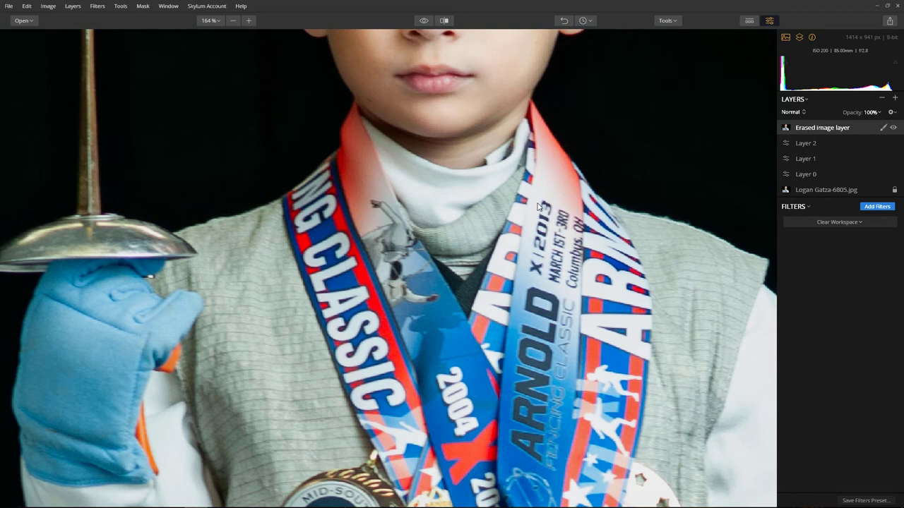
- Try the Erased image layer at 85% and 67% opacity, checking the glove up close, and return it to 100%
click(874, 112)
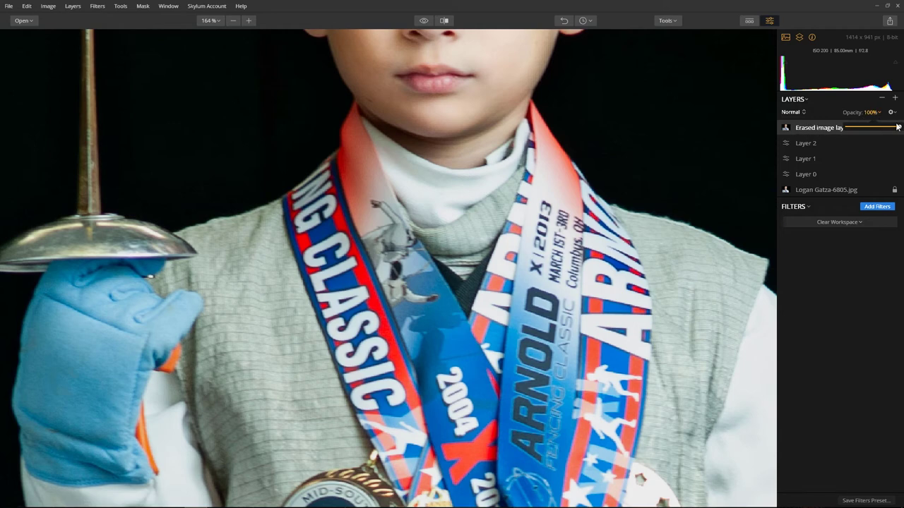
mouse_move(900, 128)
mouse_down()
mouse_move(847, 128)
mouse_move(891, 127)
mouse_up()
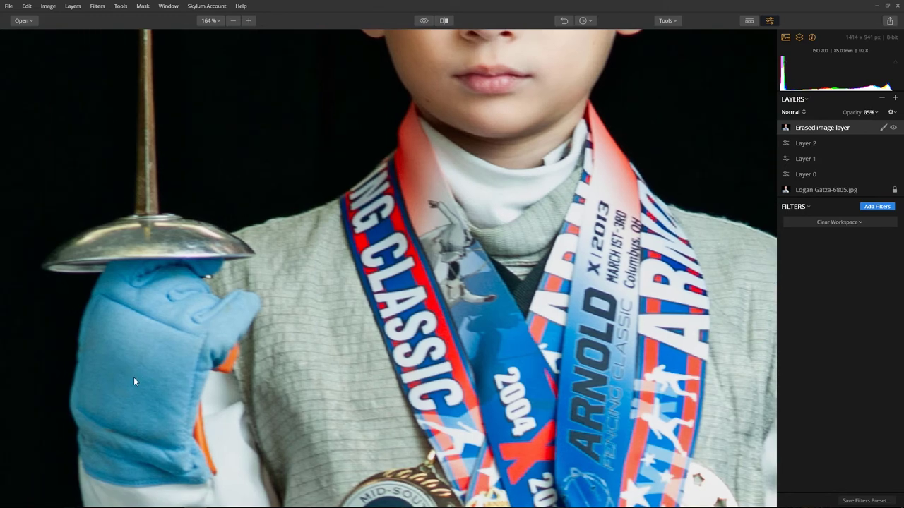
scroll(106, 388, up, 5)
drag(106, 393, 255, 327)
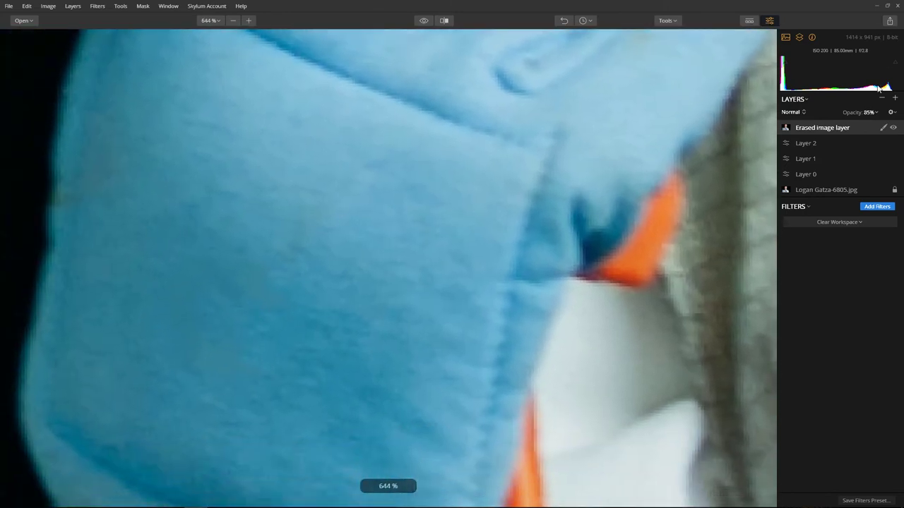
click(868, 112)
mouse_move(892, 130)
mouse_down()
mouse_move(899, 127)
mouse_move(840, 130)
mouse_move(881, 140)
mouse_up()
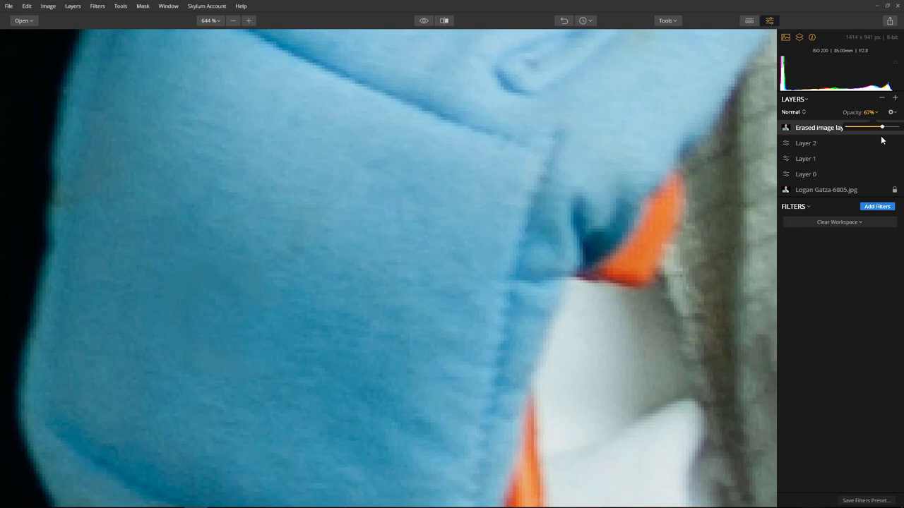
drag(882, 139, 901, 140)
- Examine the whole edited portrait in full-screen view and return to the editor
scroll(584, 179, down, 10)
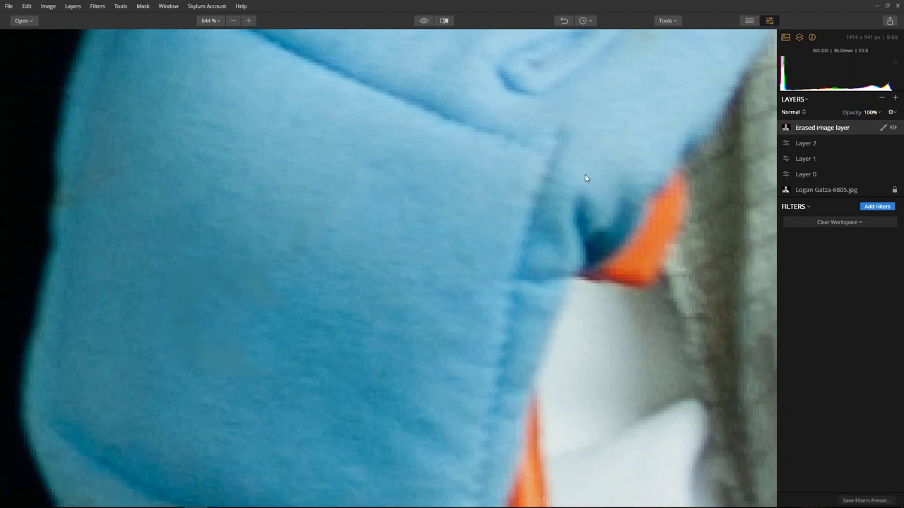
scroll(585, 179, up, 5)
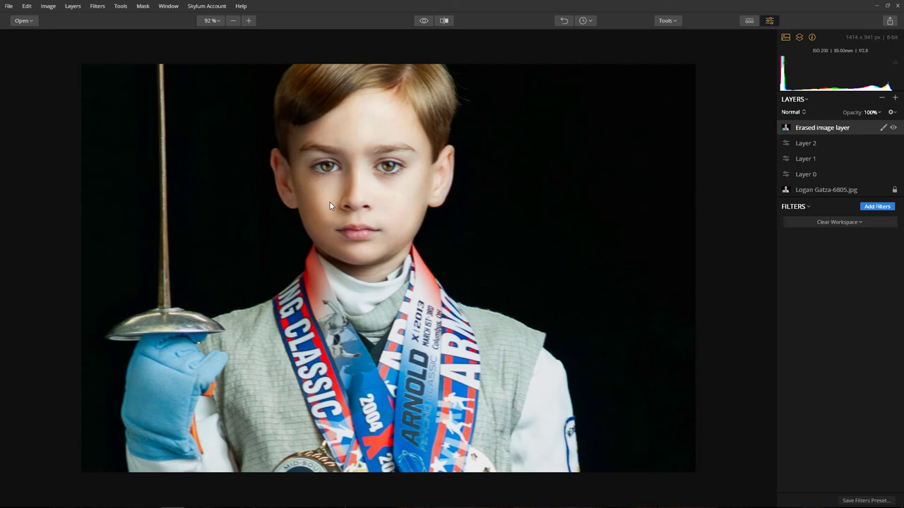
key(f)
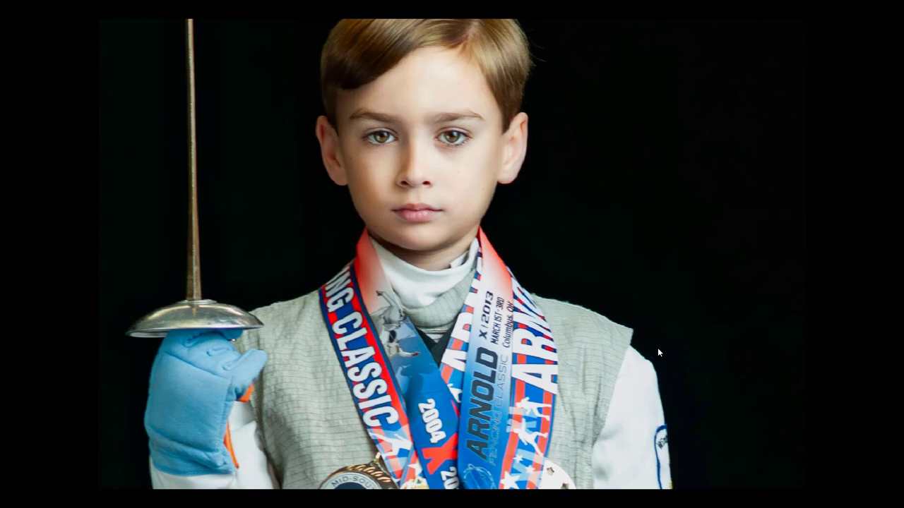
key(Escape)
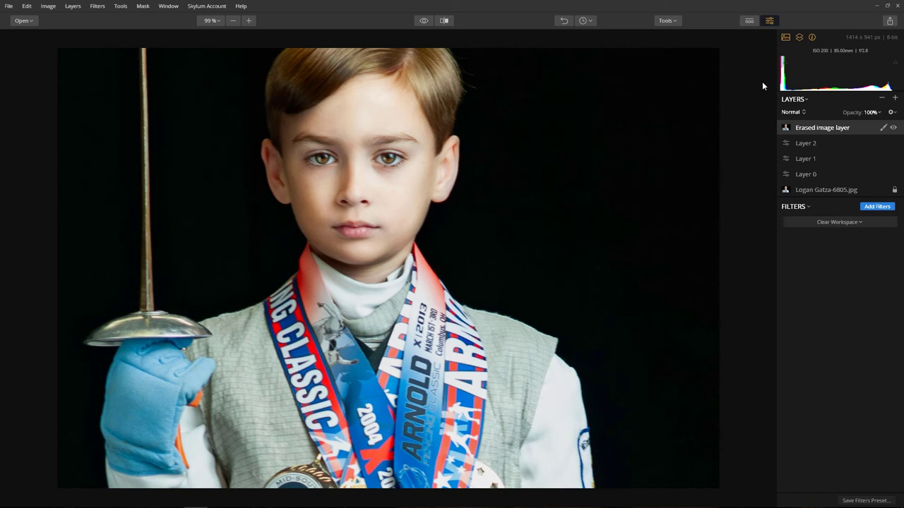
- Show the Dramatic presets and open the overview of preset categories
click(749, 21)
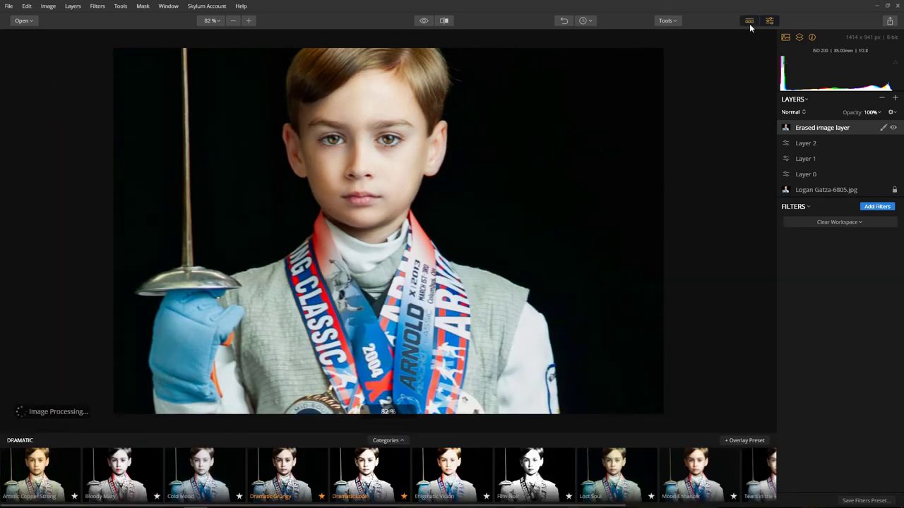
click(387, 441)
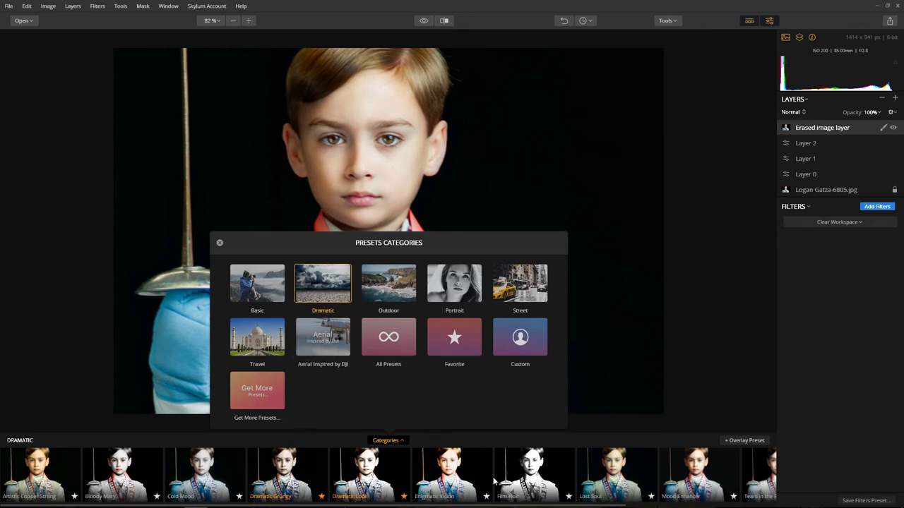
- Try the Dramatic Grungy preset at an amount of 100 and the Bloody Mary preset on the portrait
click(302, 487)
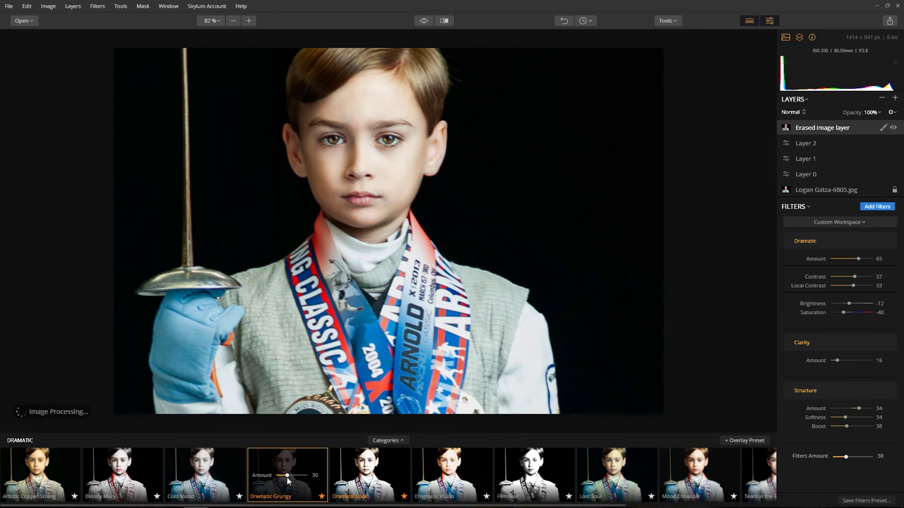
drag(288, 475, 321, 481)
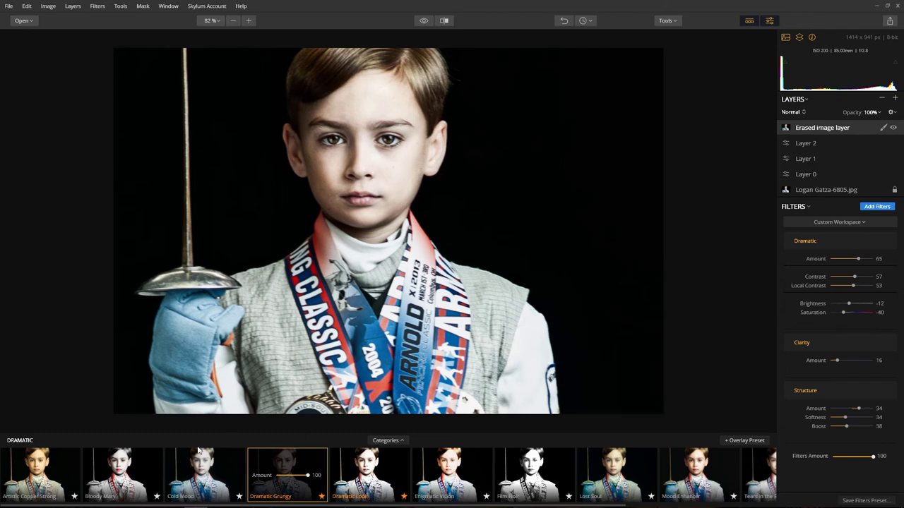
click(128, 492)
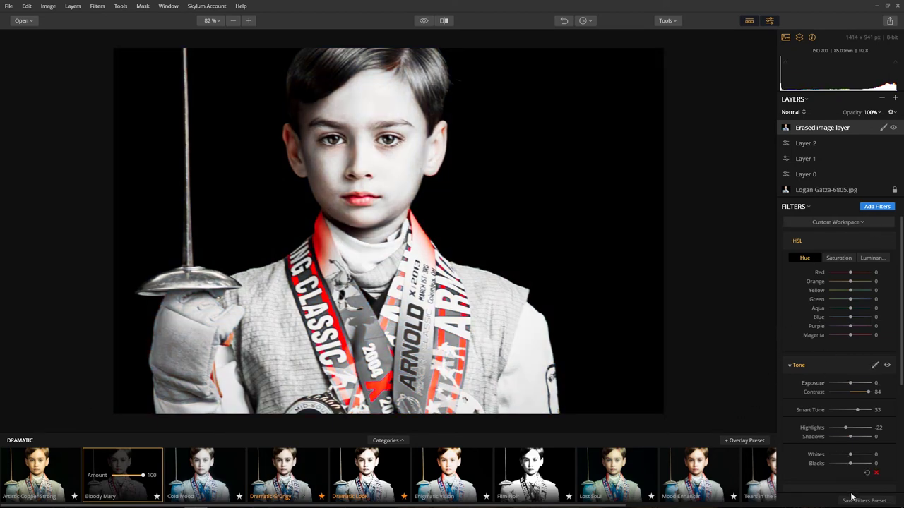
- Apply the Mood Enhancer preset to the Erased image layer with an amount of 47
click(718, 489)
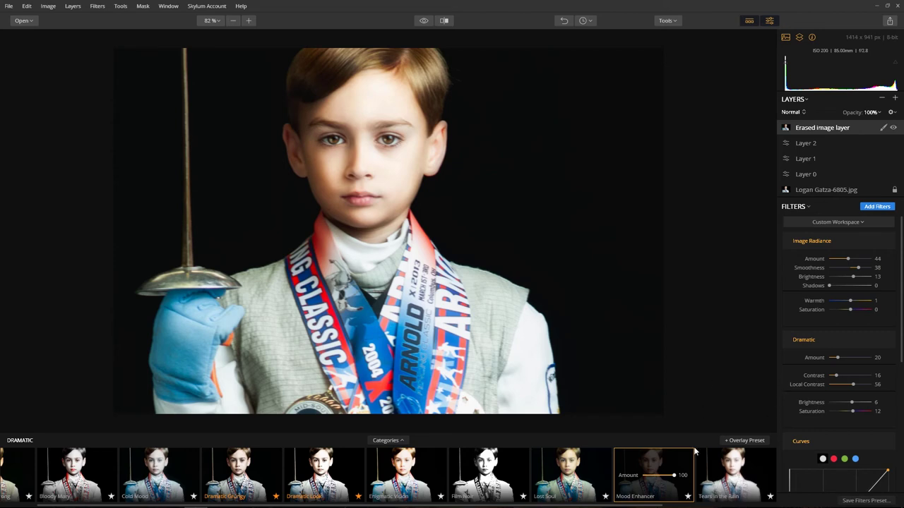
drag(674, 477, 657, 483)
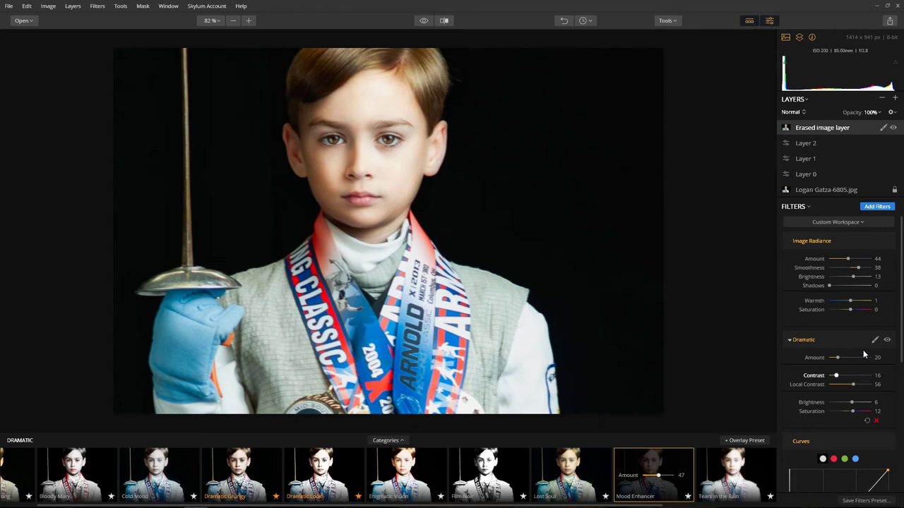
- Review the filters that make up the Mood Enhancer preset and switch off Image Radiance
scroll(851, 395, down, 2)
scroll(850, 401, down, 3)
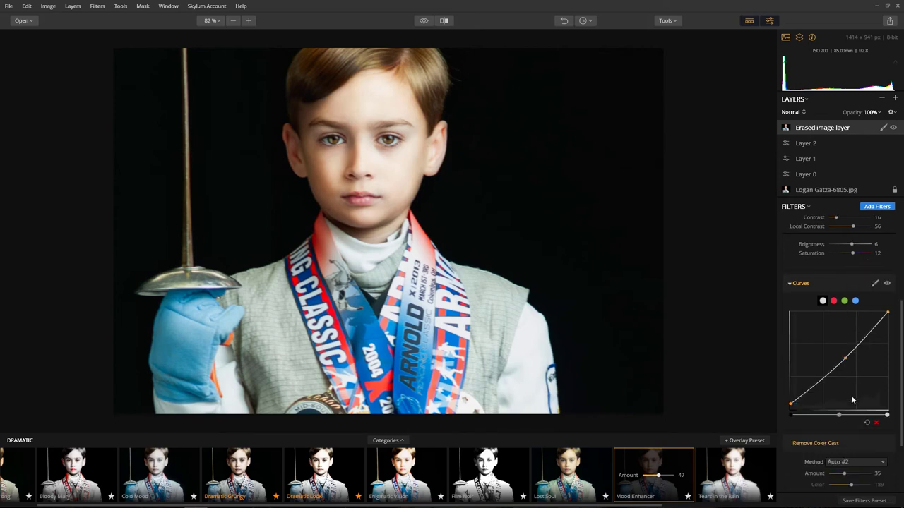
scroll(853, 305, up, 5)
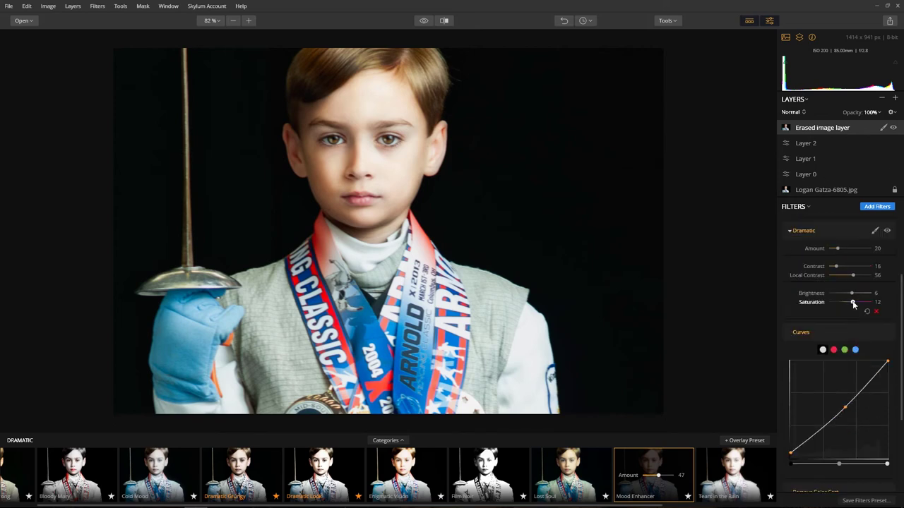
scroll(836, 349, up, 1)
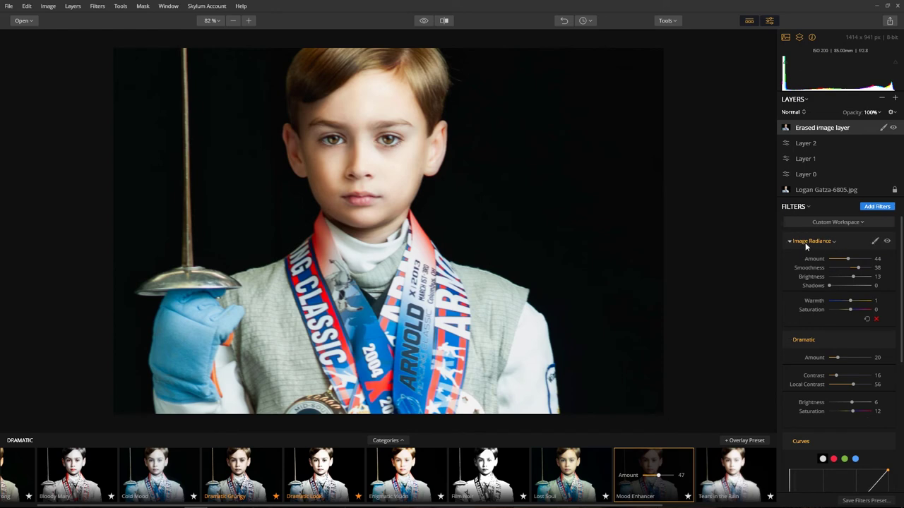
click(888, 243)
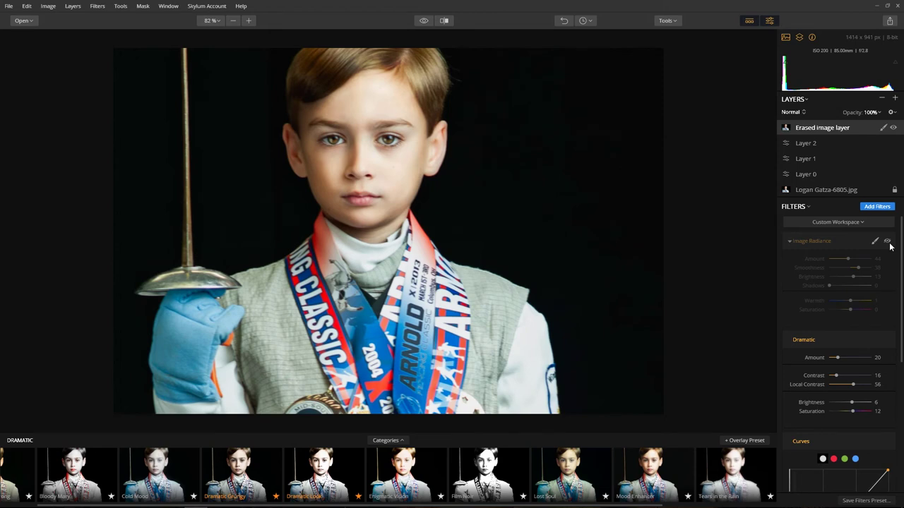
- Switch Image Radiance back on and review the other Mood Enhancer filters and the option to save them as a preset
click(888, 242)
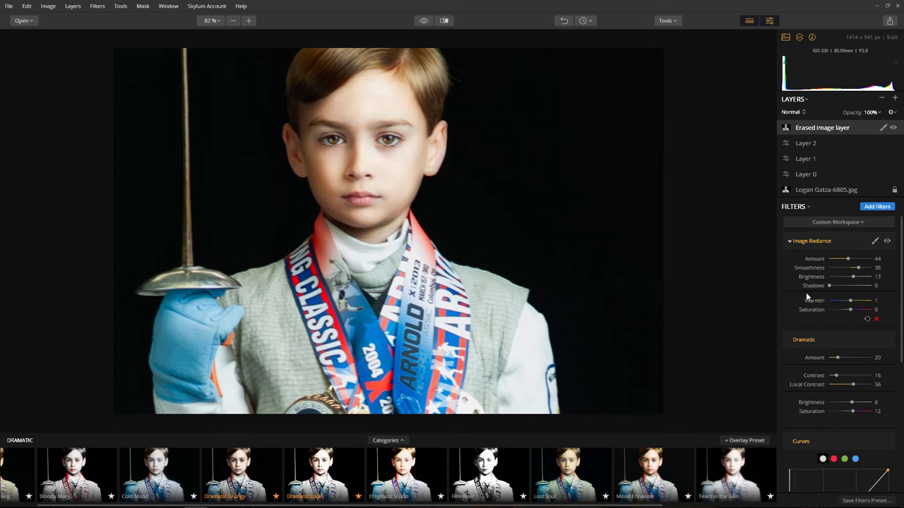
scroll(810, 295, down, 10)
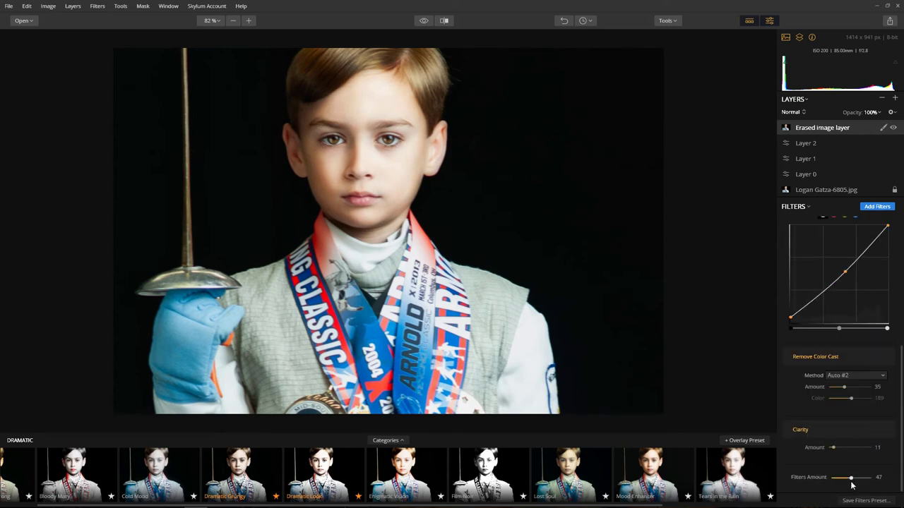
click(862, 500)
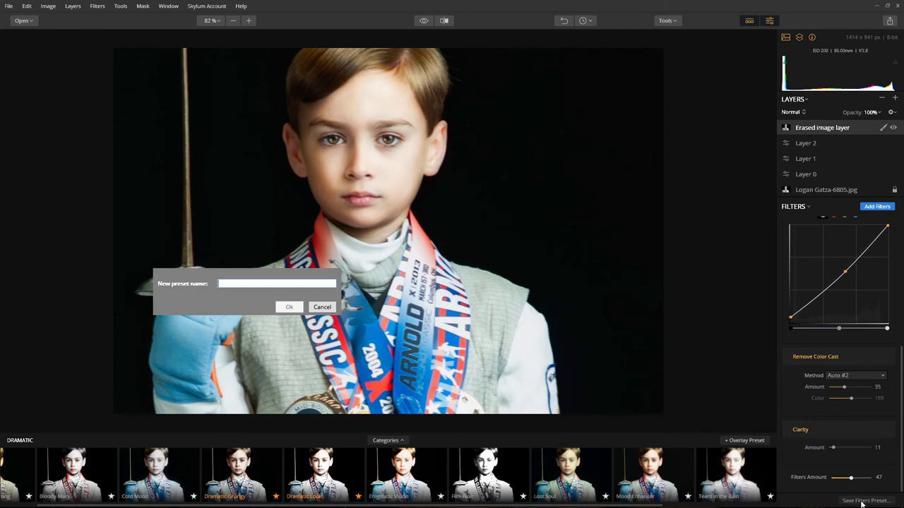
click(326, 308)
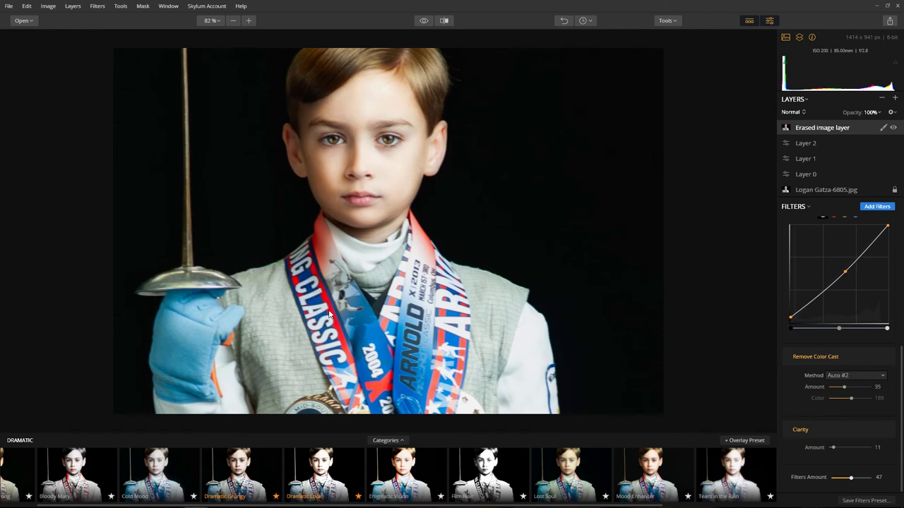
- Apply the Vanelli Sport Grit II preset from the Custom category with an amount of 59
click(401, 442)
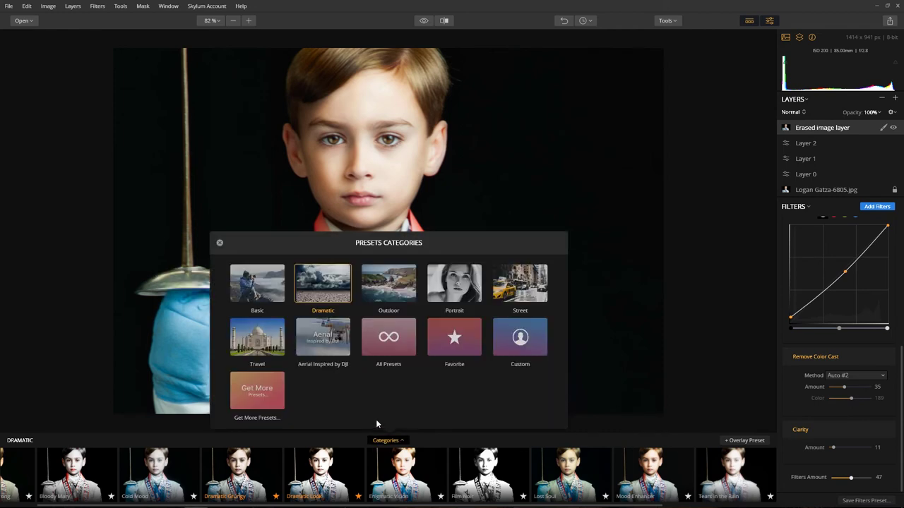
click(496, 358)
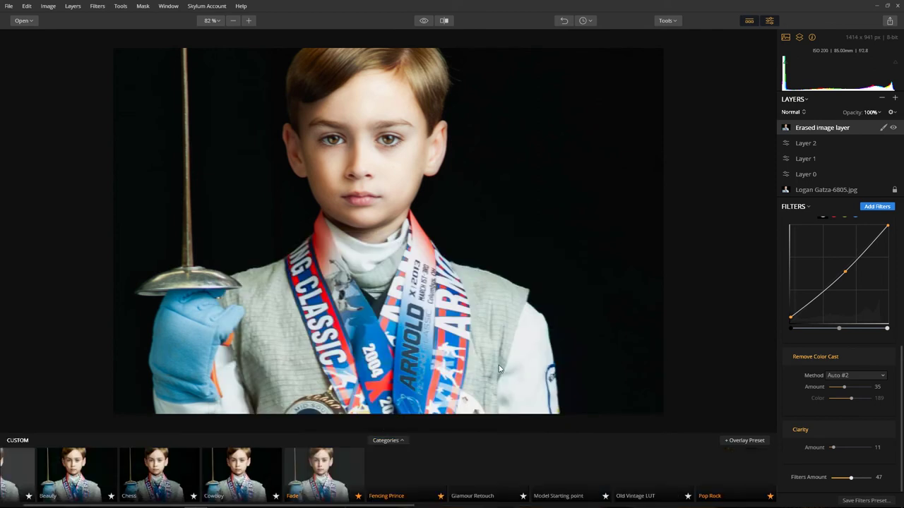
scroll(534, 484, down, 5)
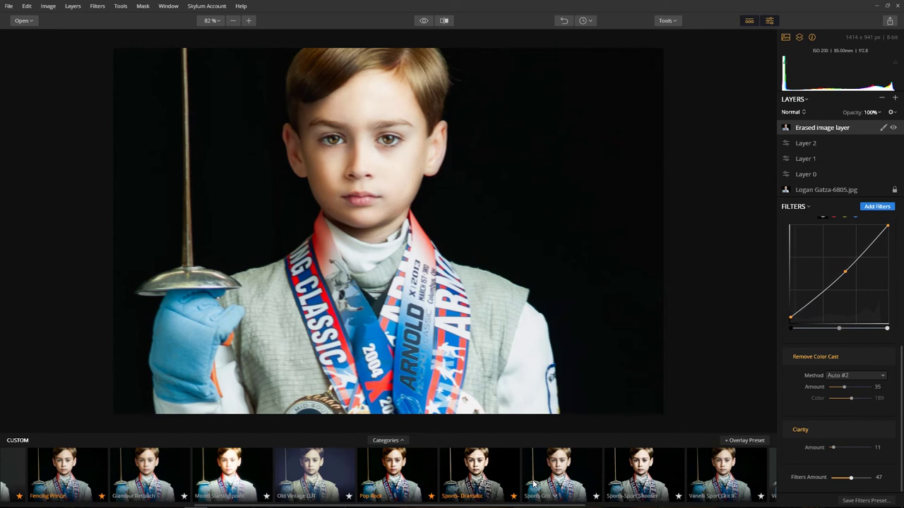
click(732, 486)
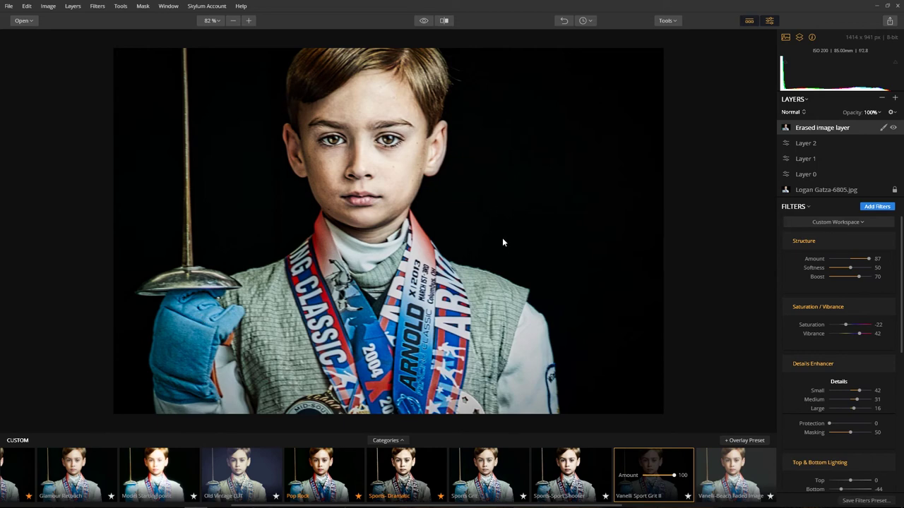
drag(675, 476, 662, 479)
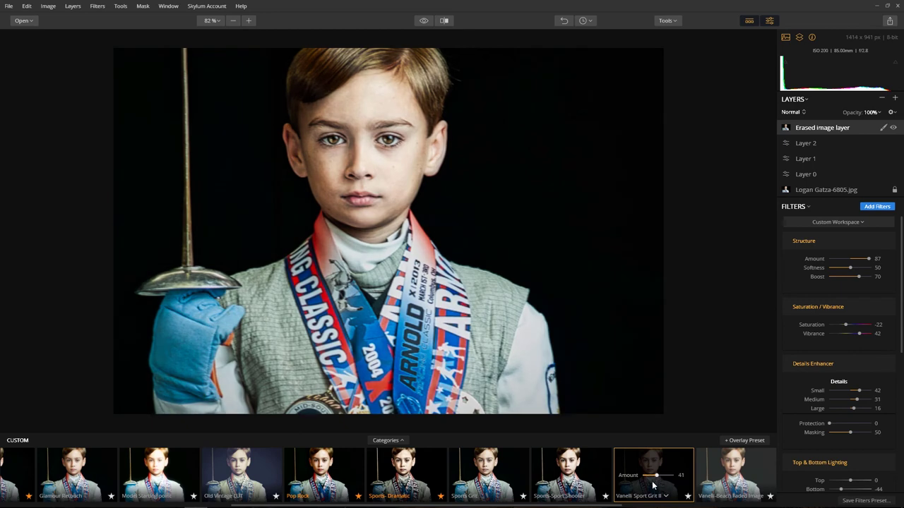
drag(666, 484, 663, 486)
drag(662, 485, 622, 483)
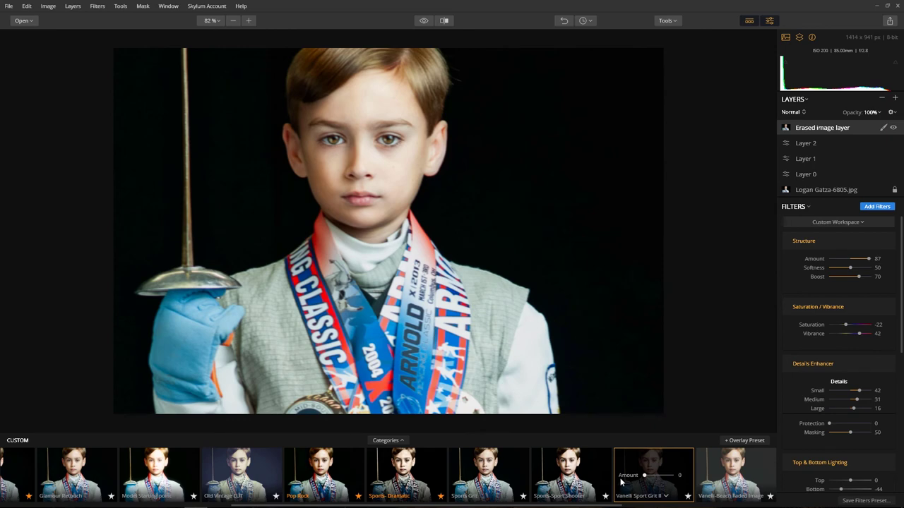
drag(621, 483, 661, 478)
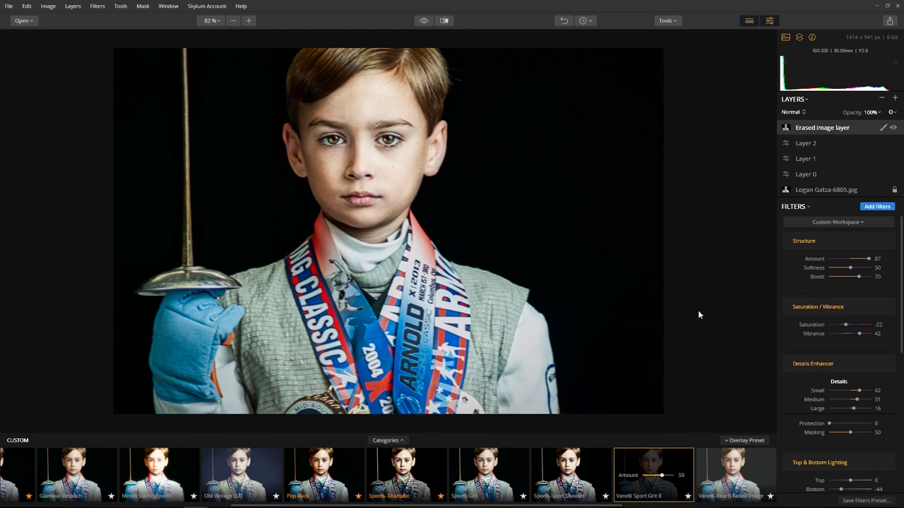
- Place the Vanelli Sport Grit II effect on a new adjustment layer and start editing that layer's mask with the Erase brush
key(ctrl+shift+n)
click(880, 128)
click(874, 143)
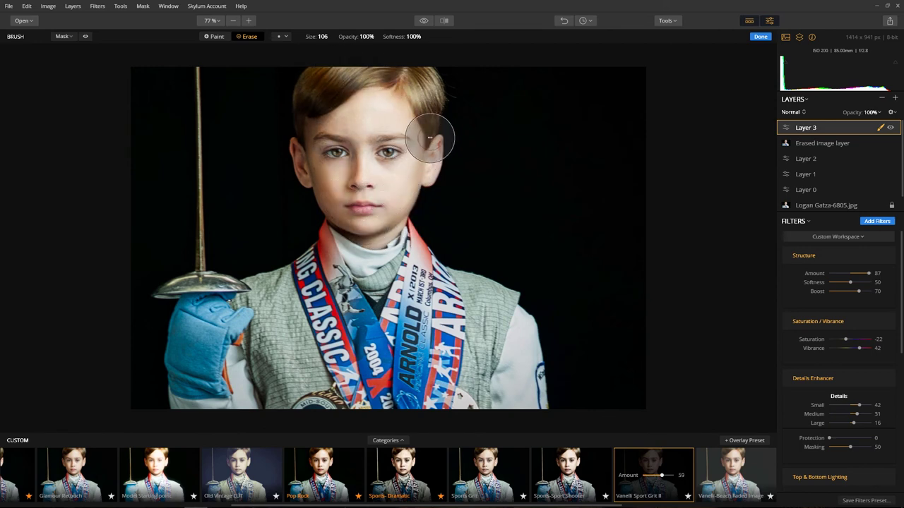
- Erase the preset's effect from the boy's face and hair in the Layer 3 mask, and compare the layer hidden and shown
mouse_move(373, 171)
mouse_down()
mouse_move(408, 86)
mouse_move(414, 177)
mouse_up()
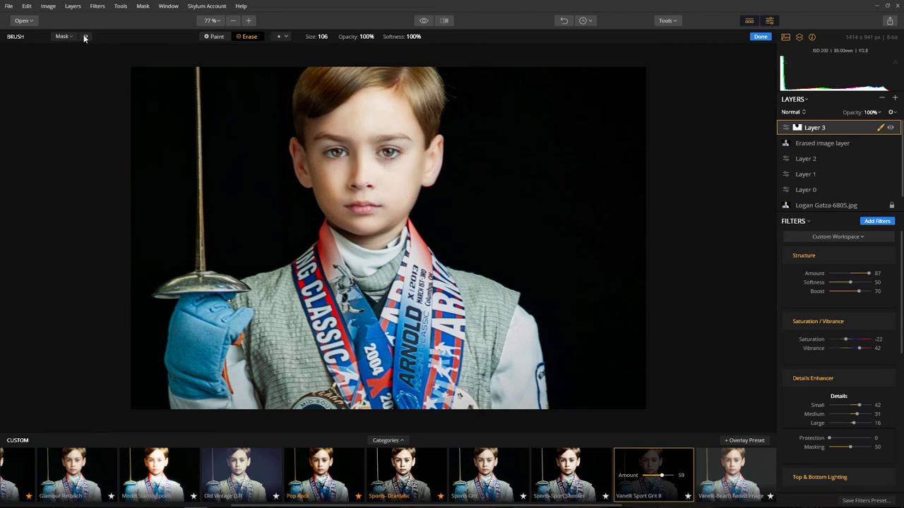
click(86, 37)
mouse_move(299, 147)
mouse_down()
mouse_move(299, 178)
mouse_move(367, 229)
mouse_move(460, 168)
mouse_move(358, 95)
mouse_up()
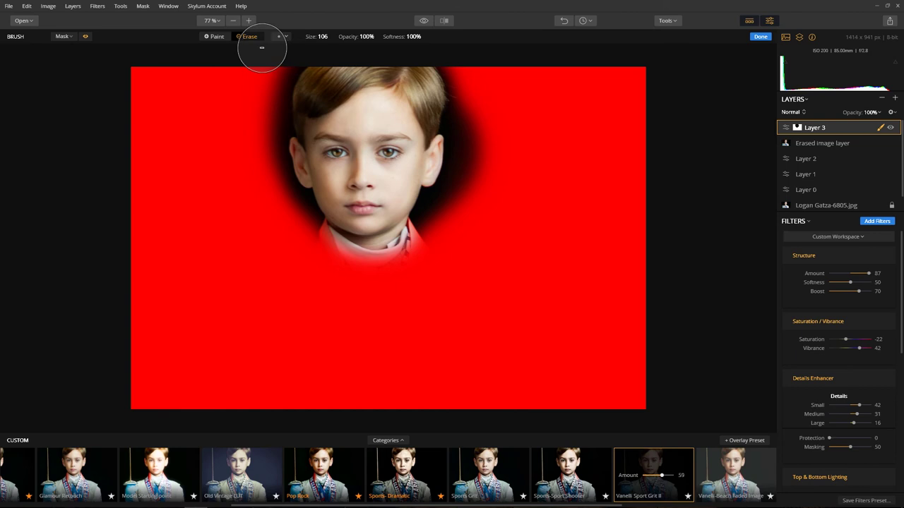
click(214, 37)
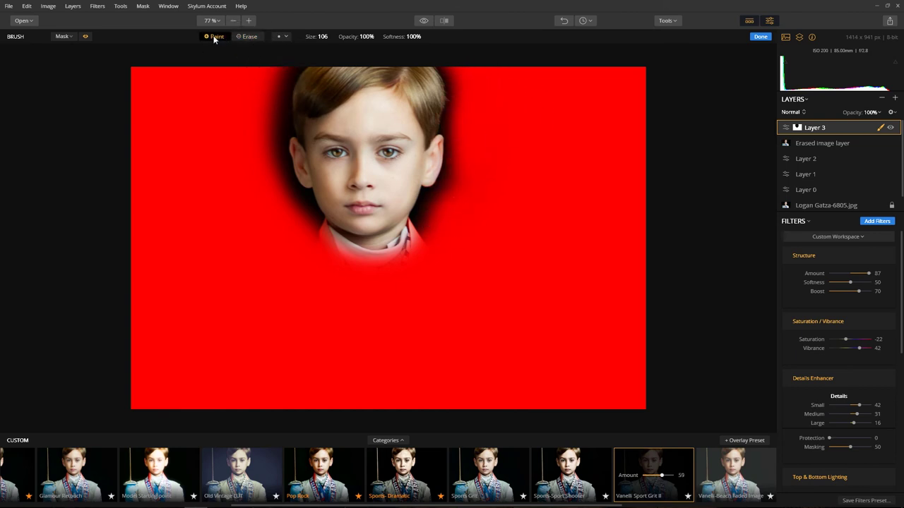
click(85, 36)
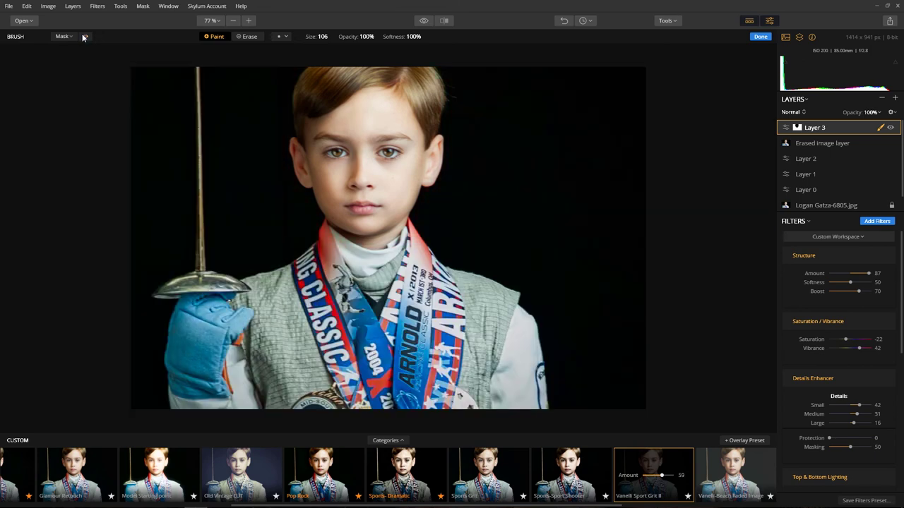
click(759, 38)
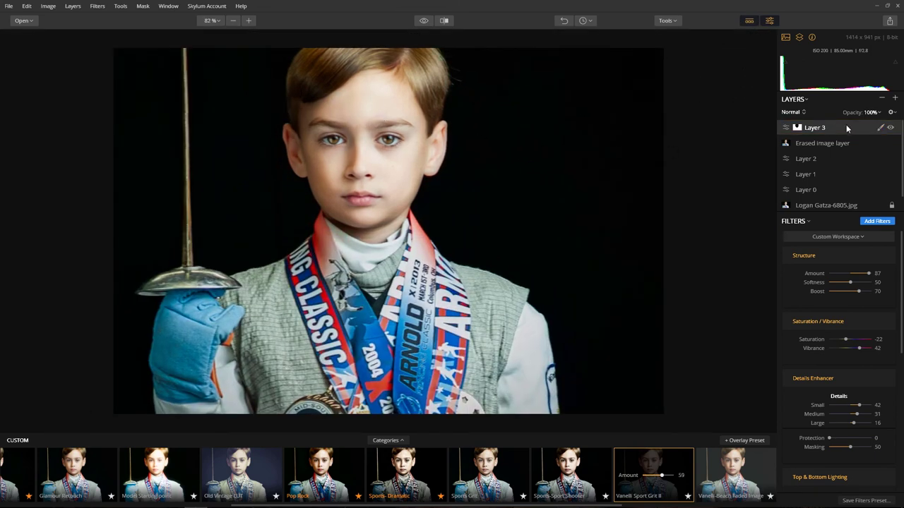
click(892, 129)
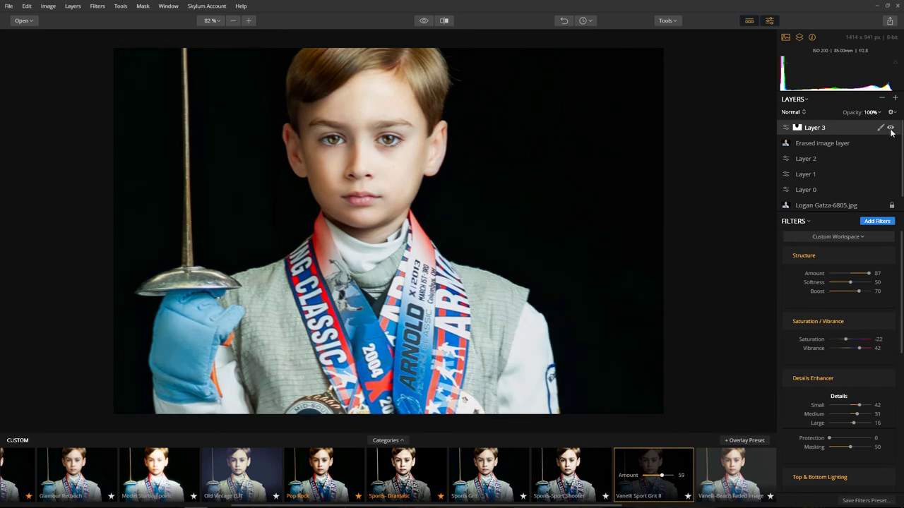
click(891, 130)
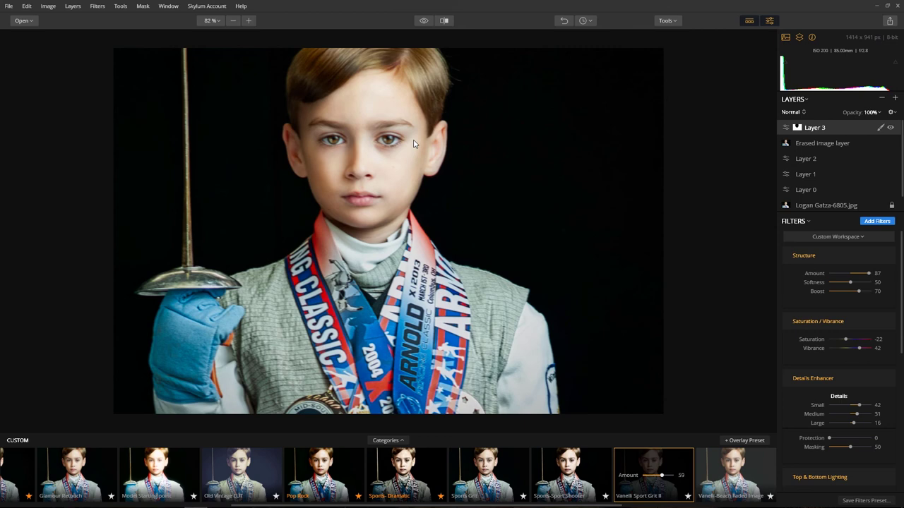
- Create another adjustment layer above Layer 3, hide the presets, and add the Saturation / Vibrance filter to the new layer
click(894, 99)
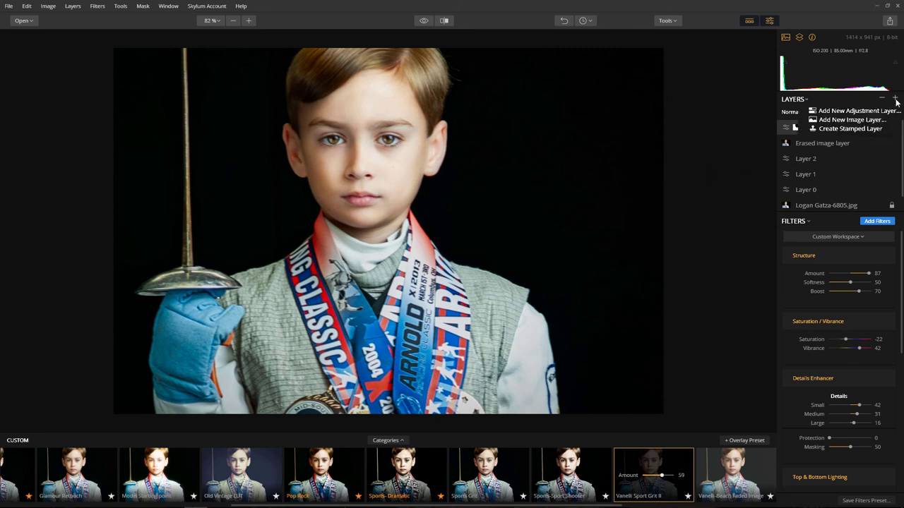
click(891, 110)
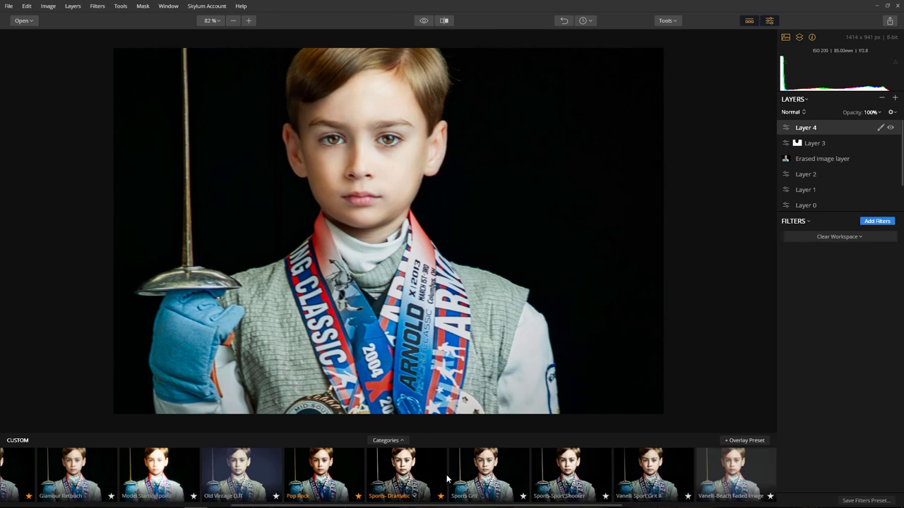
click(749, 22)
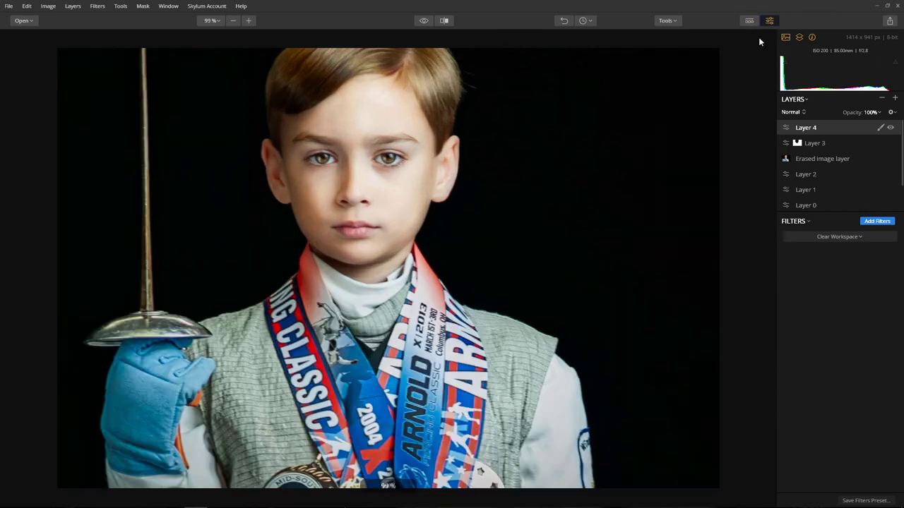
click(878, 221)
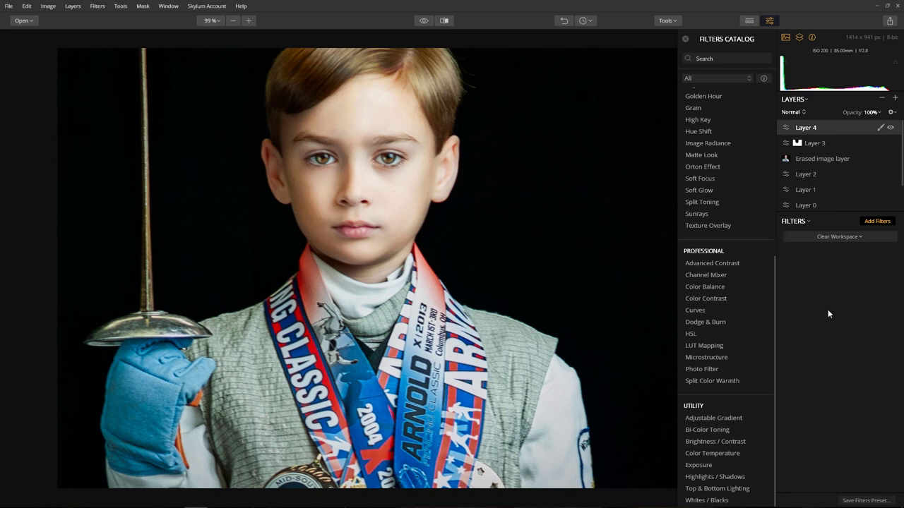
scroll(759, 231, up, 5)
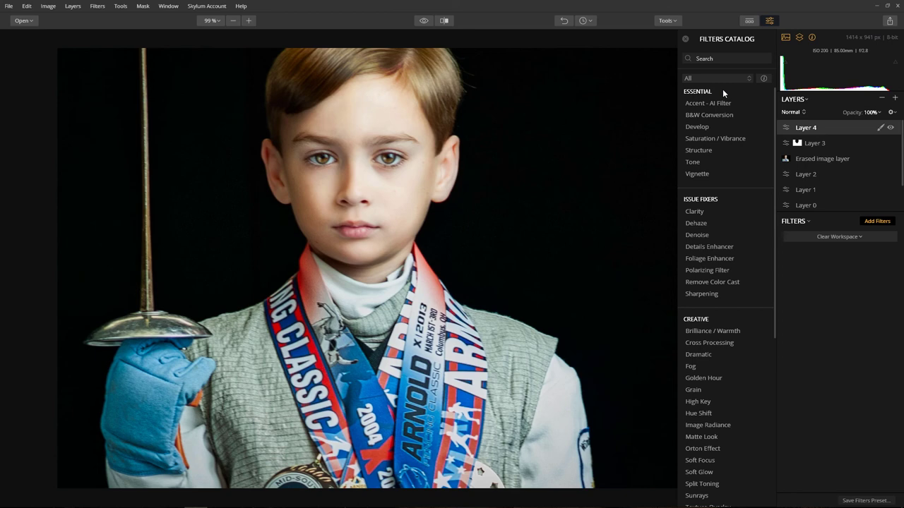
click(727, 140)
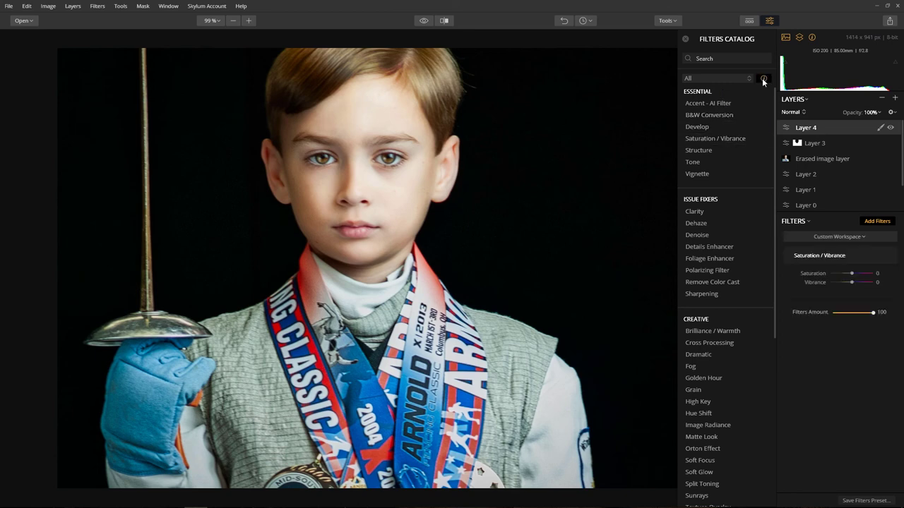
mouse_move(736, 144)
- Try saturation at both extremes, and set it to -36 with vibrance at 56
drag(852, 274, 824, 272)
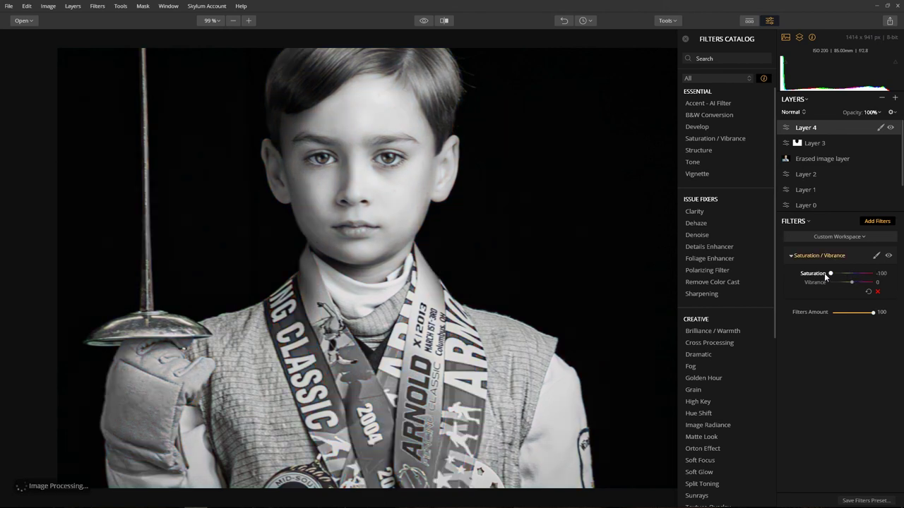
drag(831, 274, 876, 274)
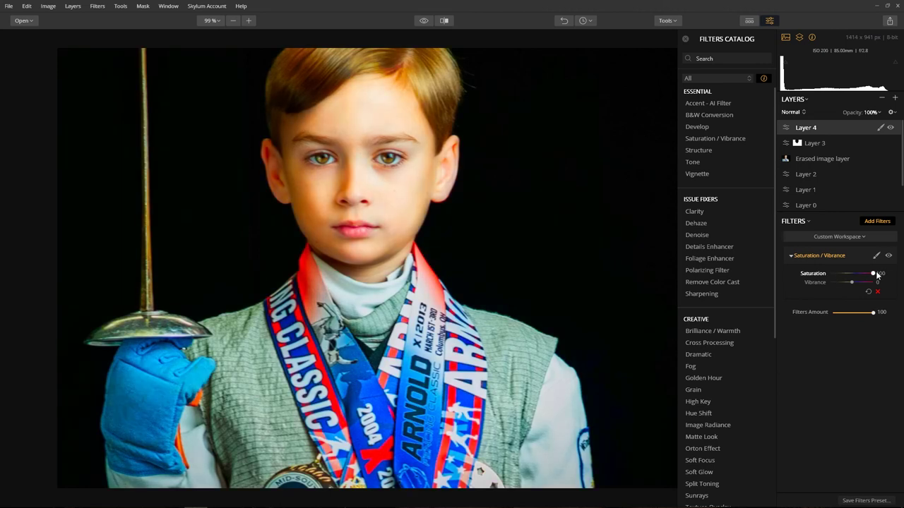
drag(876, 276, 848, 281)
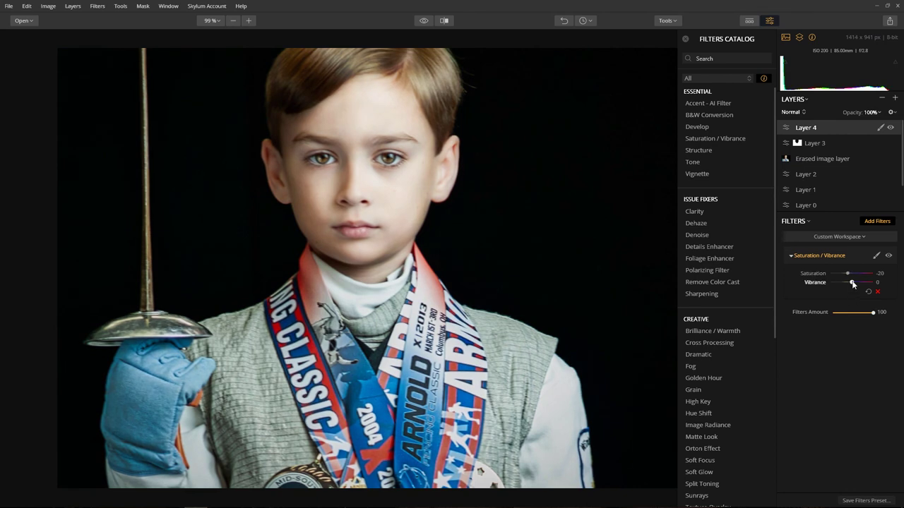
mouse_move(853, 284)
mouse_down()
mouse_move(830, 288)
mouse_move(864, 291)
mouse_move(845, 276)
mouse_move(864, 287)
mouse_up()
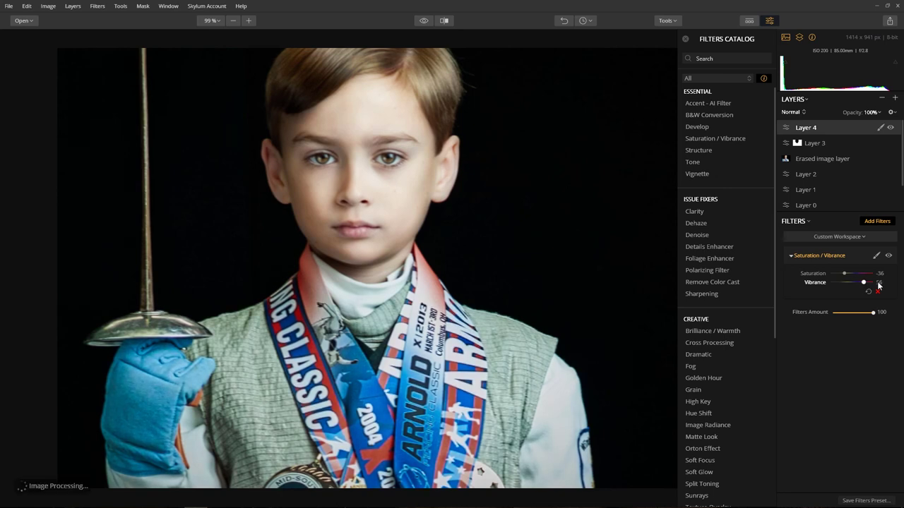
- Compare the portrait with and without the Saturation / Vibrance filter, and examine the blue glove up close against the original image
click(888, 256)
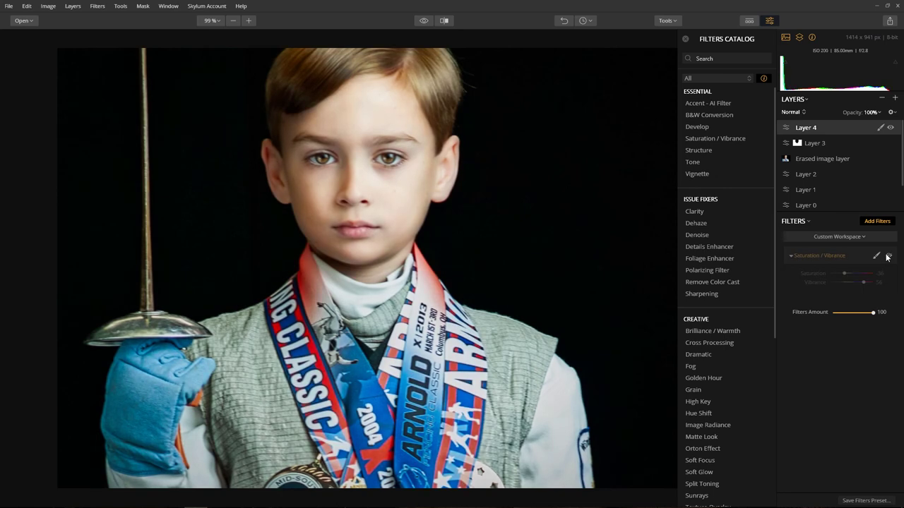
click(887, 257)
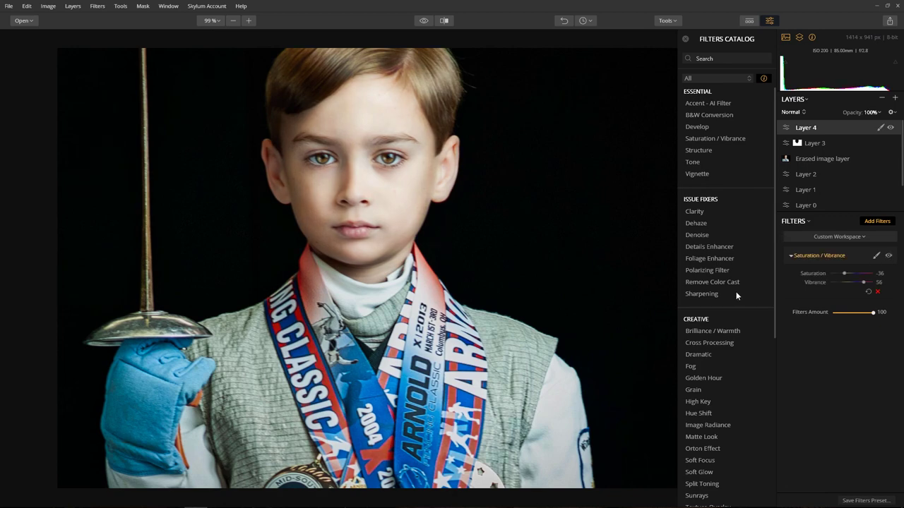
scroll(128, 404, up, 10)
drag(130, 400, 401, 311)
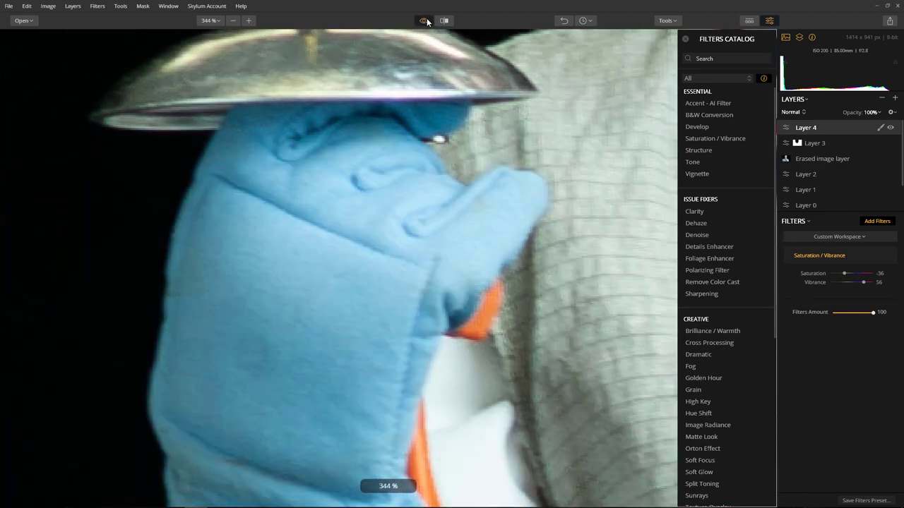
click(425, 21)
scroll(458, 203, down, 10)
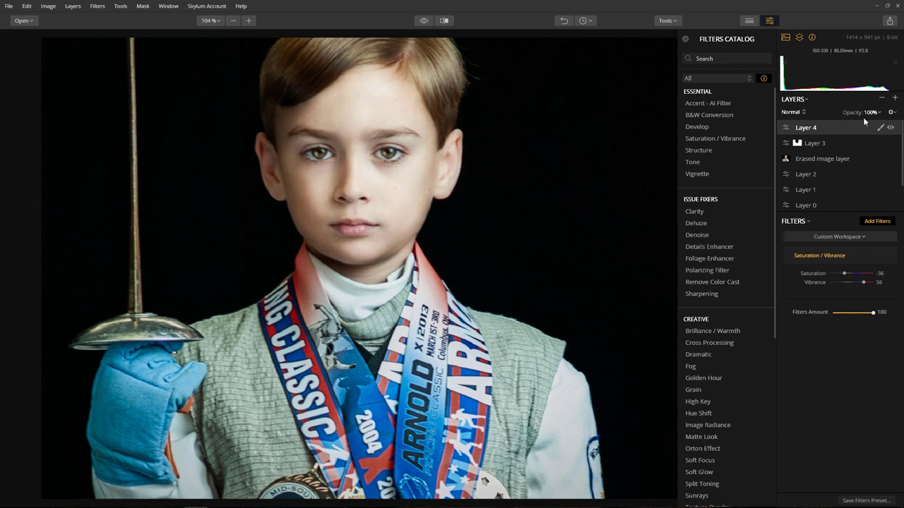
- Add the Highlights / Shadows filter to Layer 4, and set highlights to -9 and shadows to 11
scroll(745, 367, down, 8)
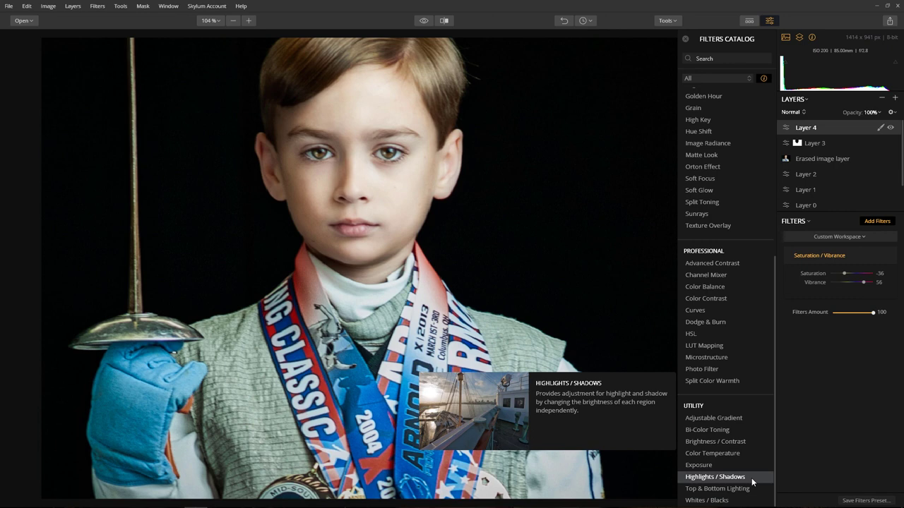
click(715, 476)
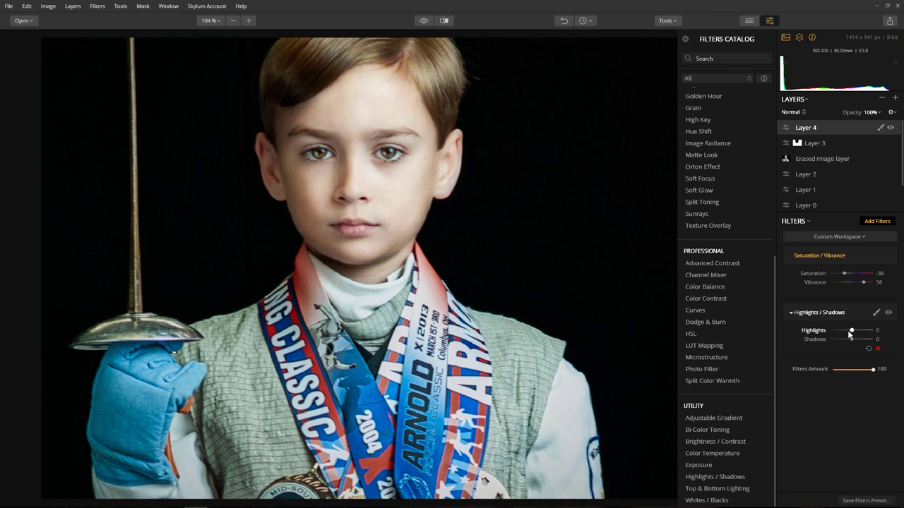
drag(851, 332, 881, 346)
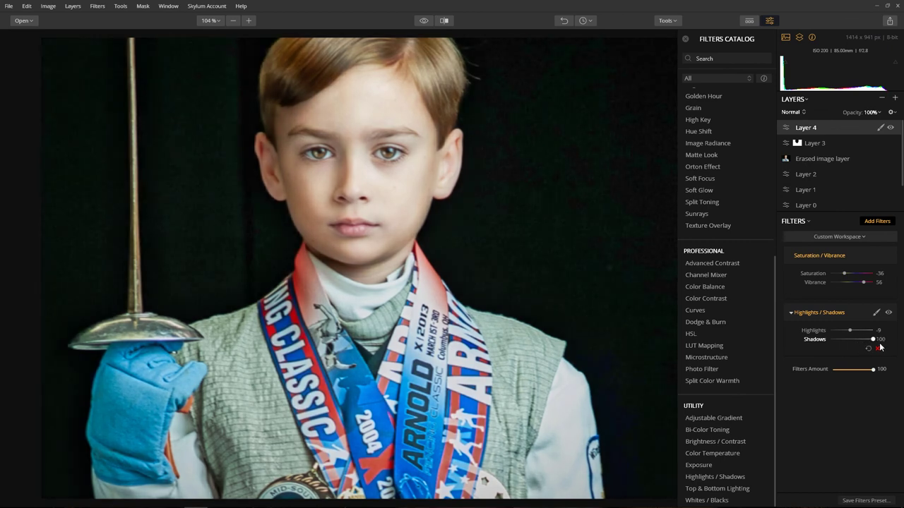
drag(873, 340, 856, 340)
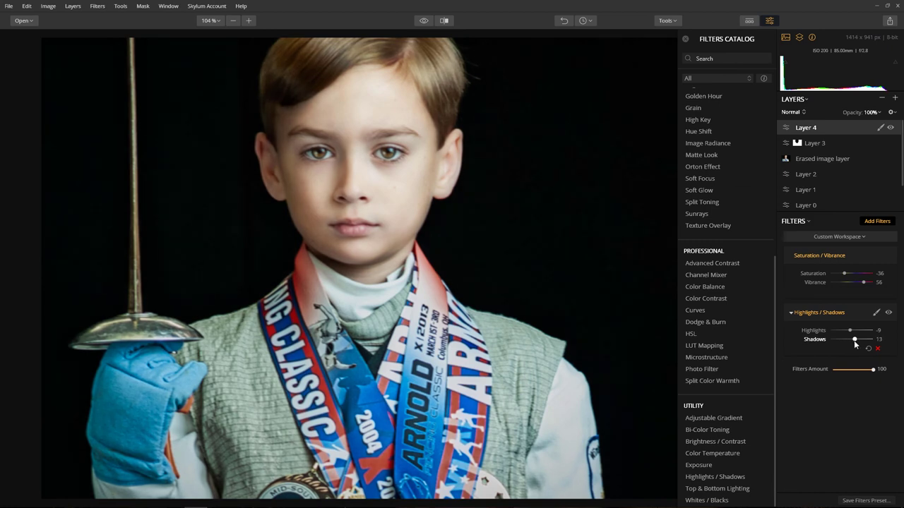
drag(854, 340, 853, 342)
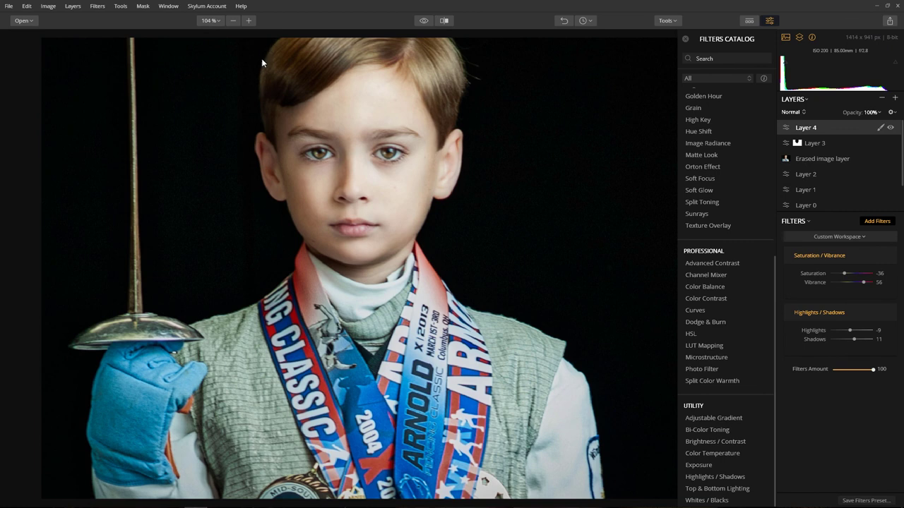
- Compare the portrait with and without the Highlights / Shadows filter
mouse_move(884, 314)
click(888, 313)
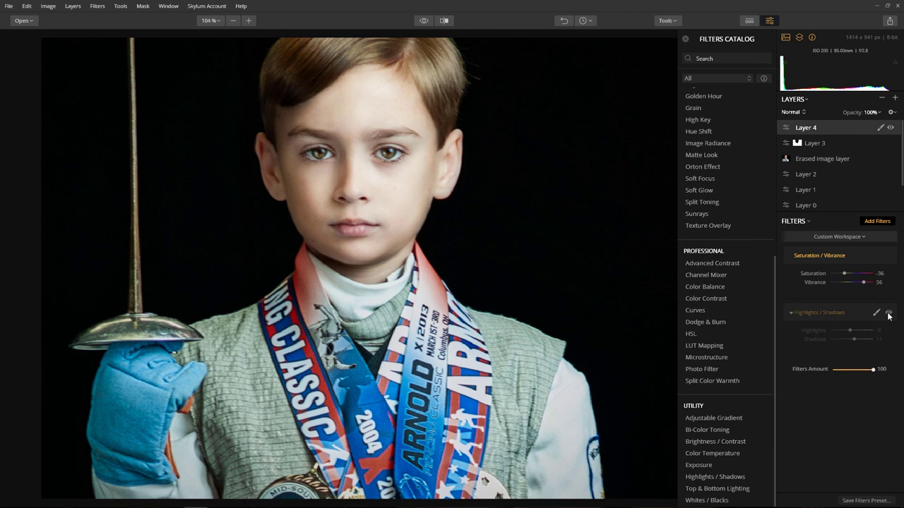
click(888, 314)
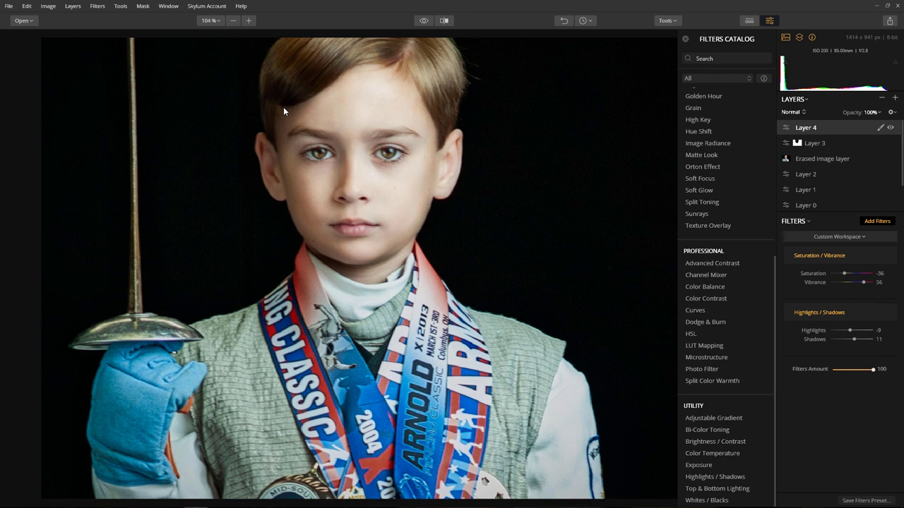
- Create another adjustment layer above Layer 4 and add the Accent - AI Filter to the new layer
click(895, 98)
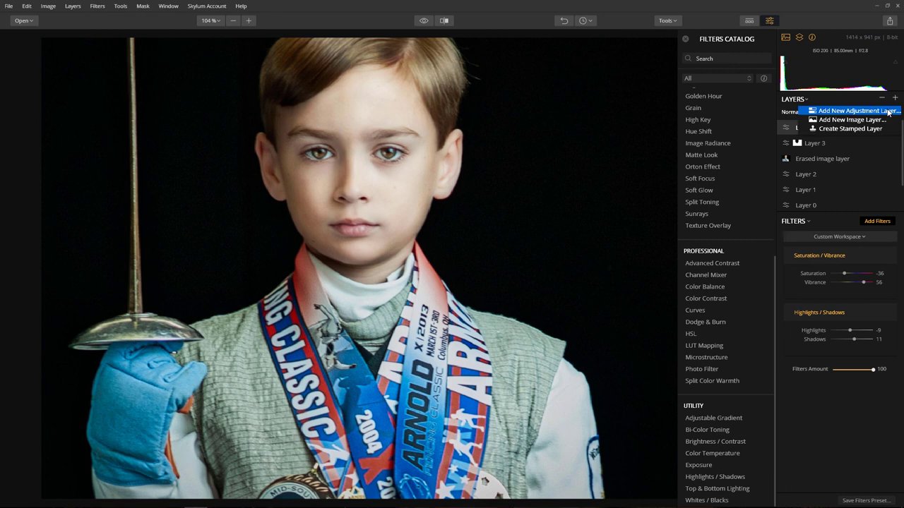
click(888, 112)
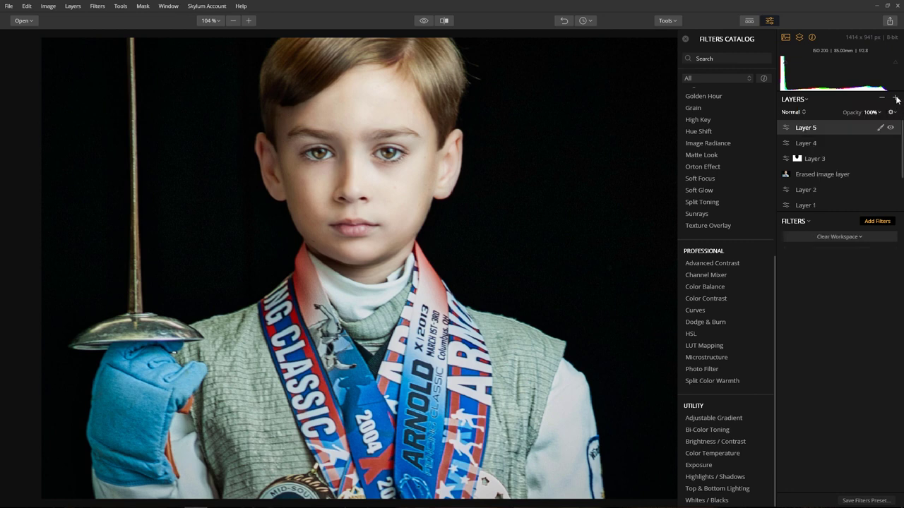
scroll(694, 139, up, 5)
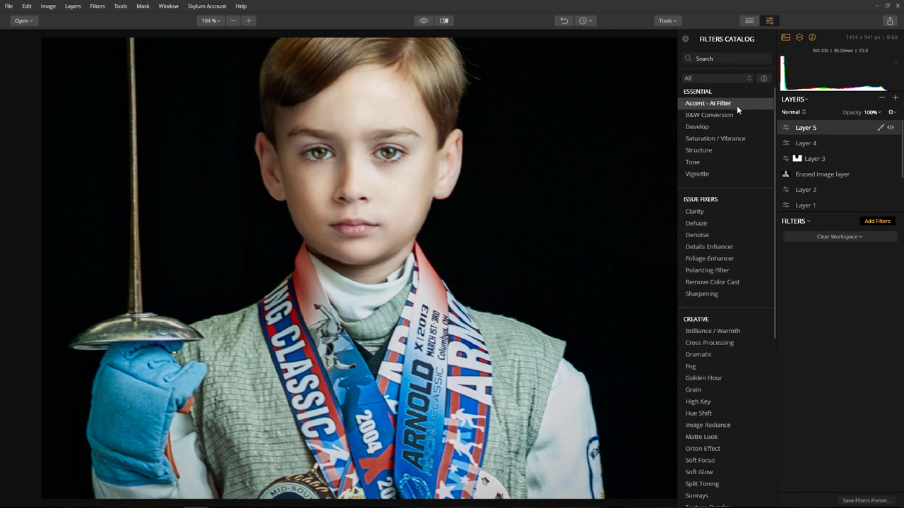
click(764, 78)
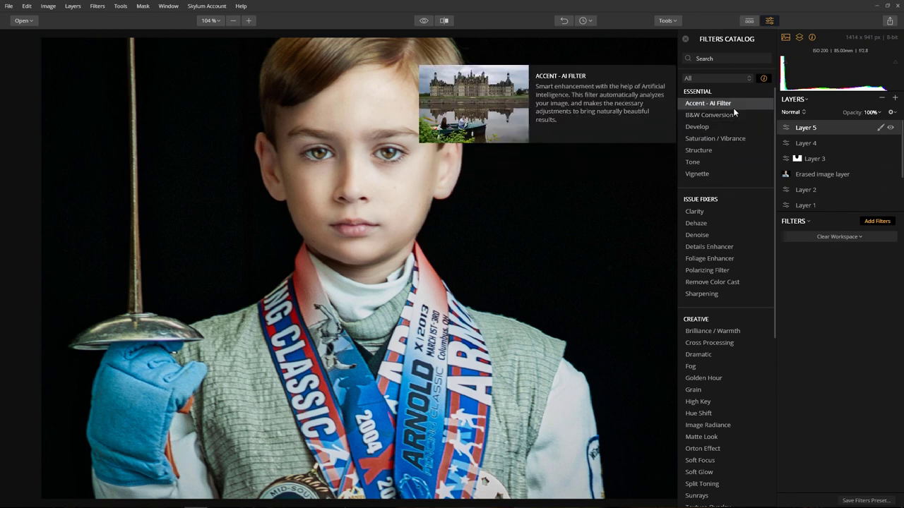
click(733, 107)
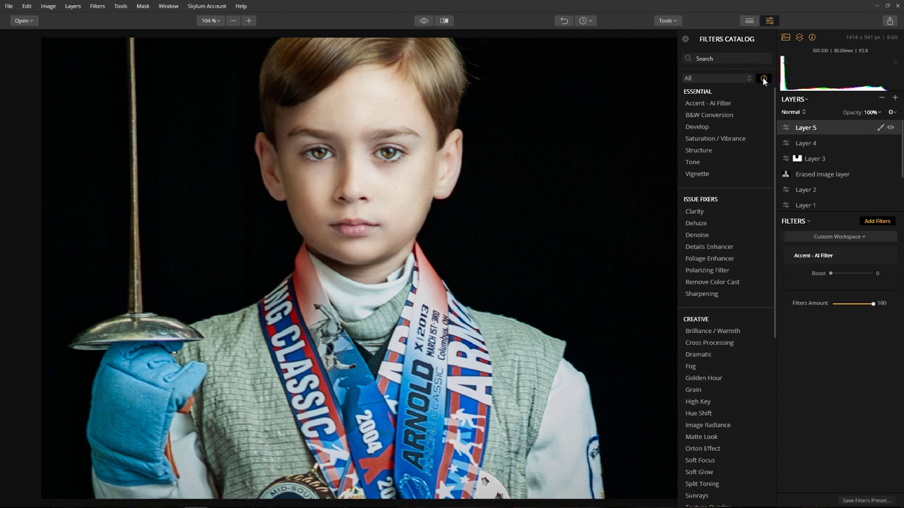
- Try the Accent - AI Filter's boost near its maximum and at 0, and settle on a slight boost
drag(829, 274, 872, 275)
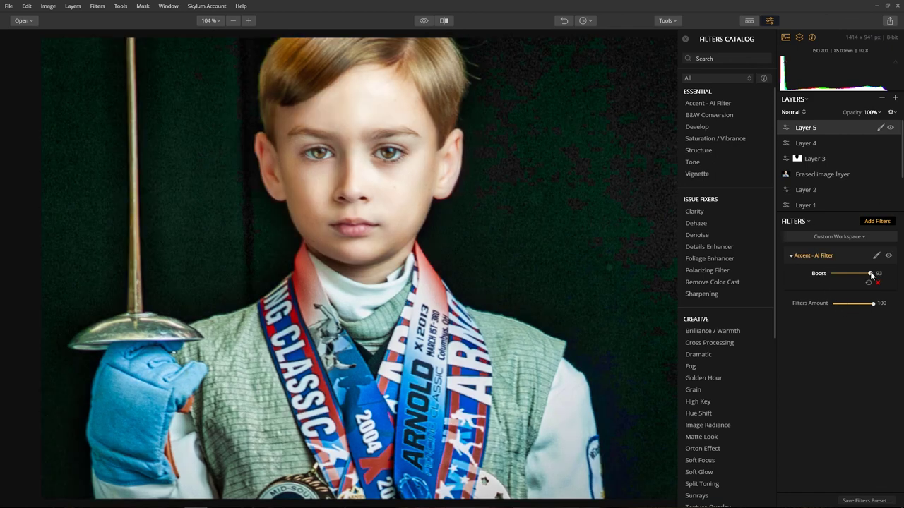
drag(871, 275, 828, 287)
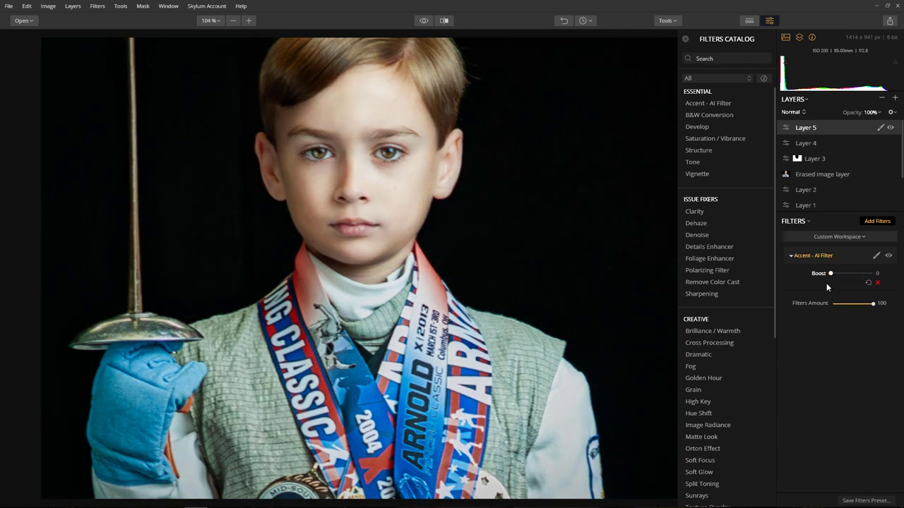
click(834, 276)
drag(834, 278, 844, 283)
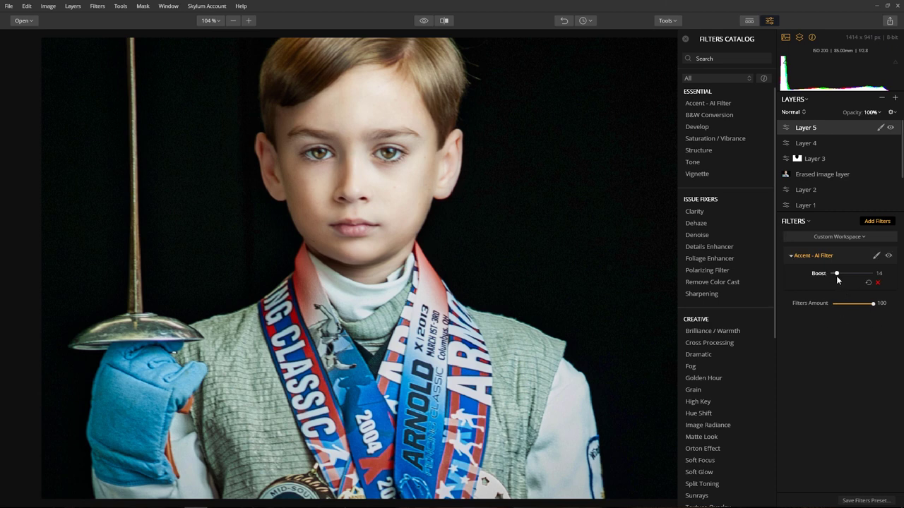
drag(836, 277, 834, 274)
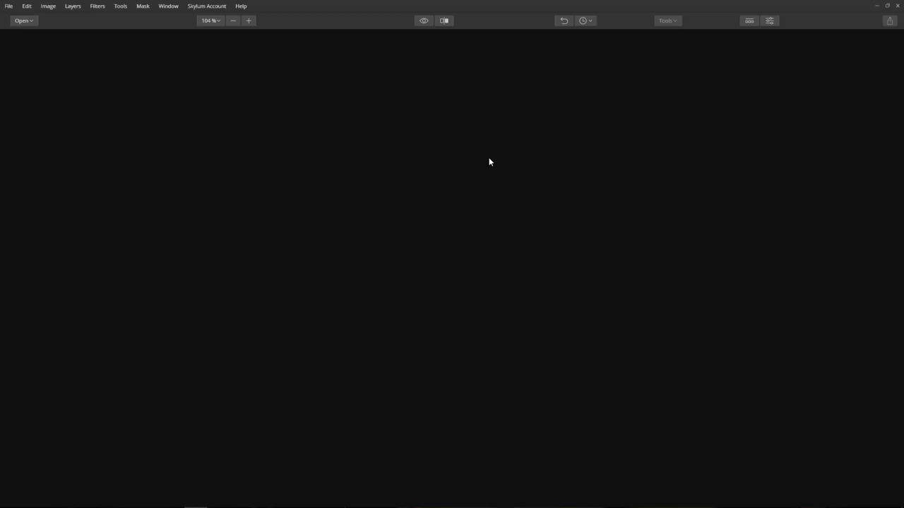
key(F11)
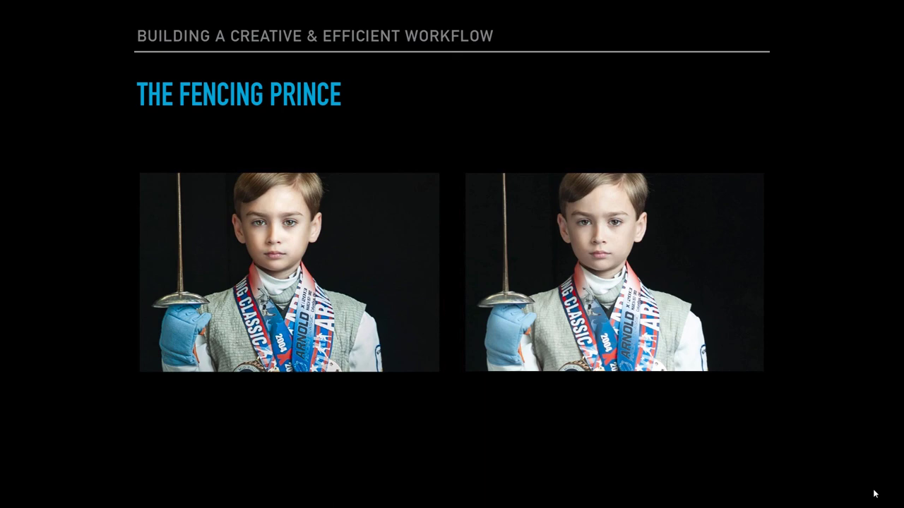
key(Right)
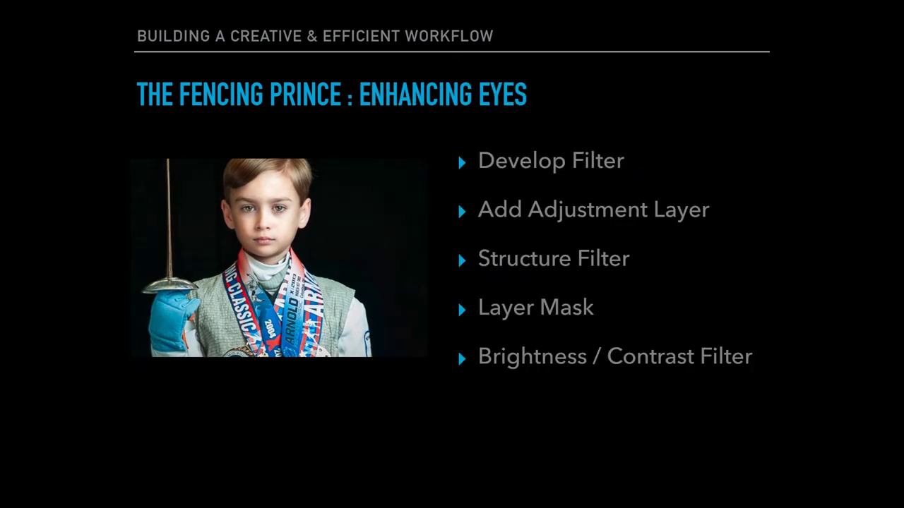
key(Right)
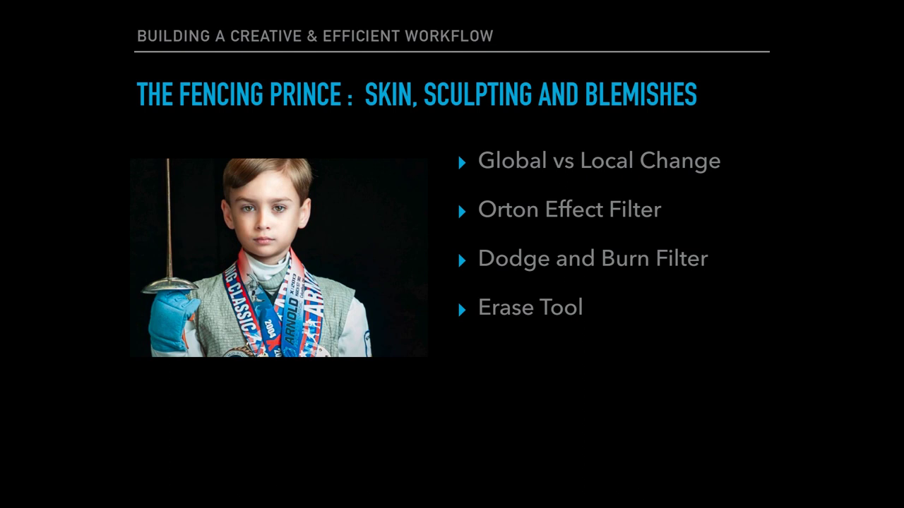
key(Right)
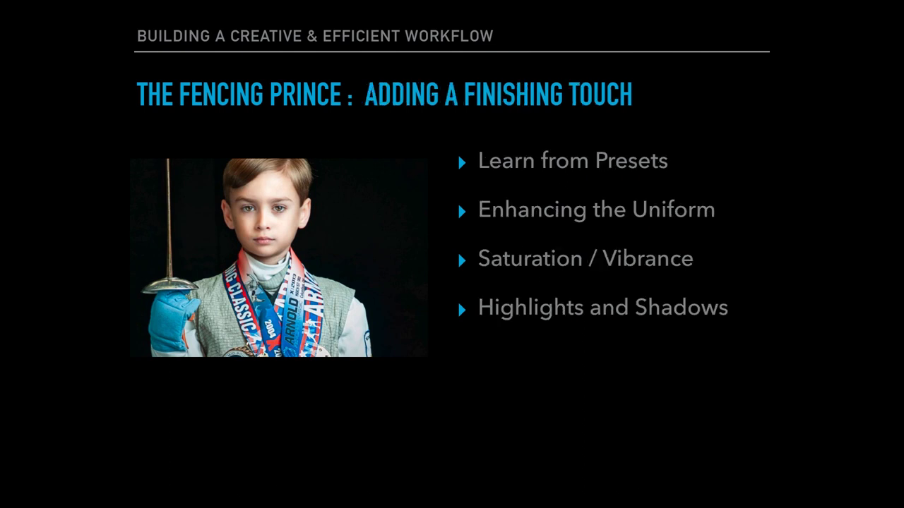